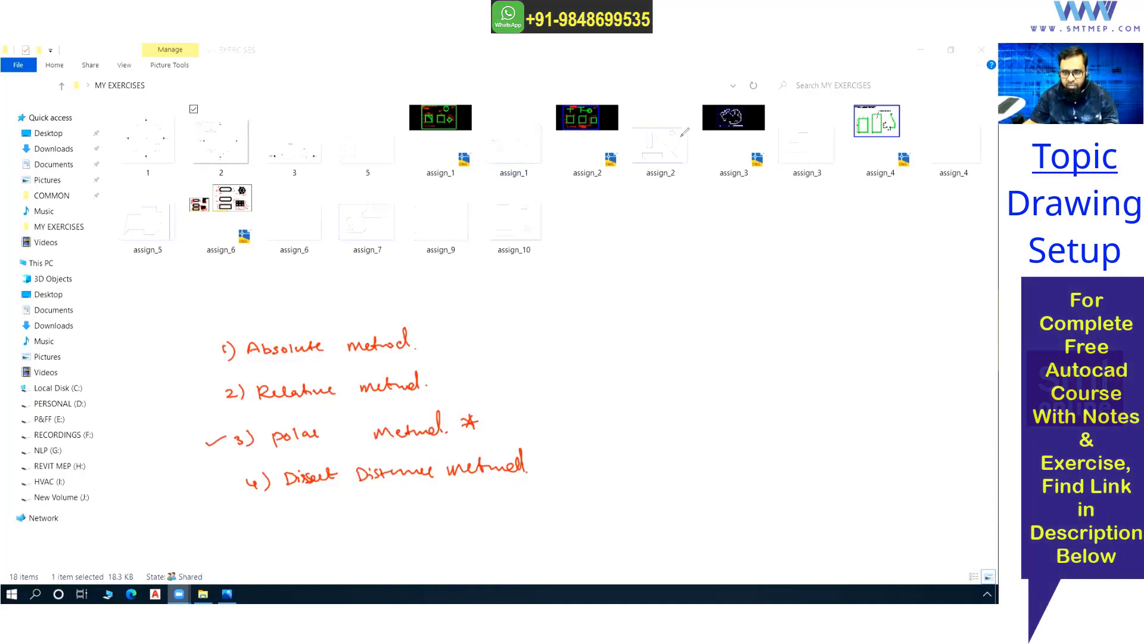
Replace the handwritten notes on screen with the list "1) Units UN, 2) Limits, 3) Creating template file" and erase it
left_click(617, 105)
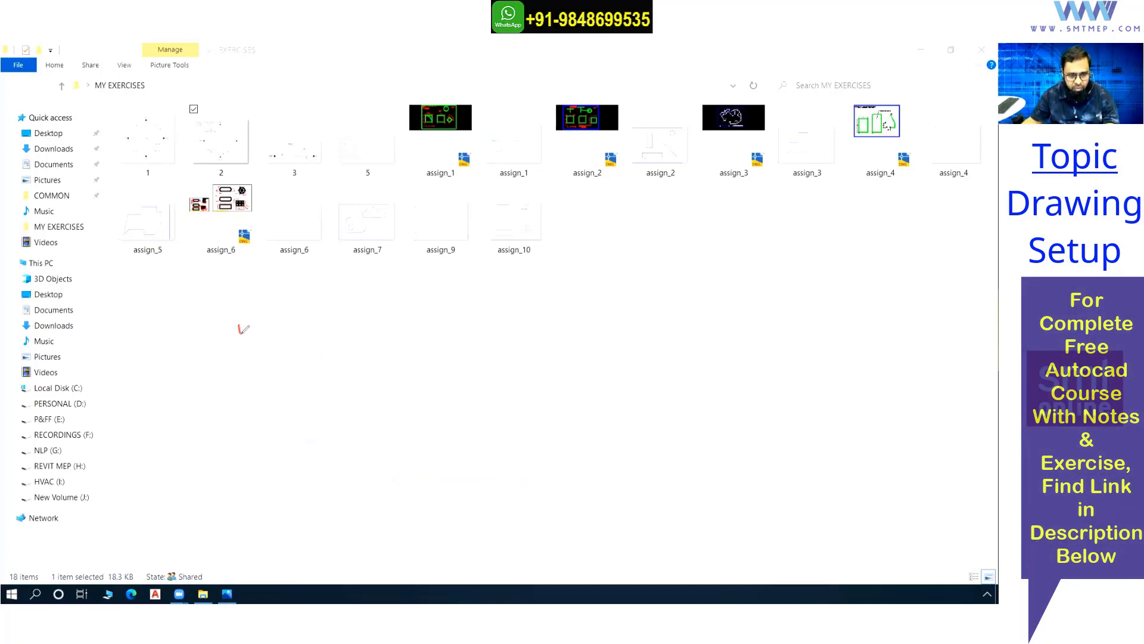
mouse_move(239, 325)
left_mouse_down()
mouse_move(245, 343)
mouse_move(296, 316)
mouse_move(370, 329)
left_mouse_up()
left_click(347, 326)
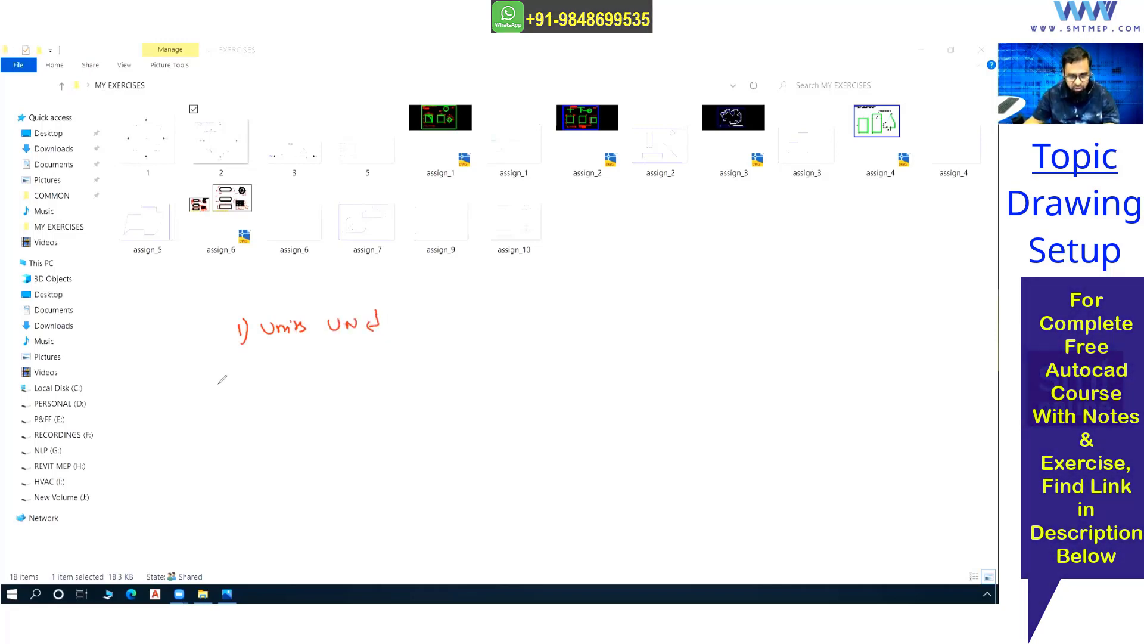
left_click(241, 384)
left_click_drag(241, 382, 249, 391)
mouse_move(255, 377)
left_mouse_down()
mouse_move(256, 393)
mouse_move(285, 390)
left_mouse_up()
left_click_drag(288, 382, 331, 384)
left_click_drag(375, 366, 365, 387)
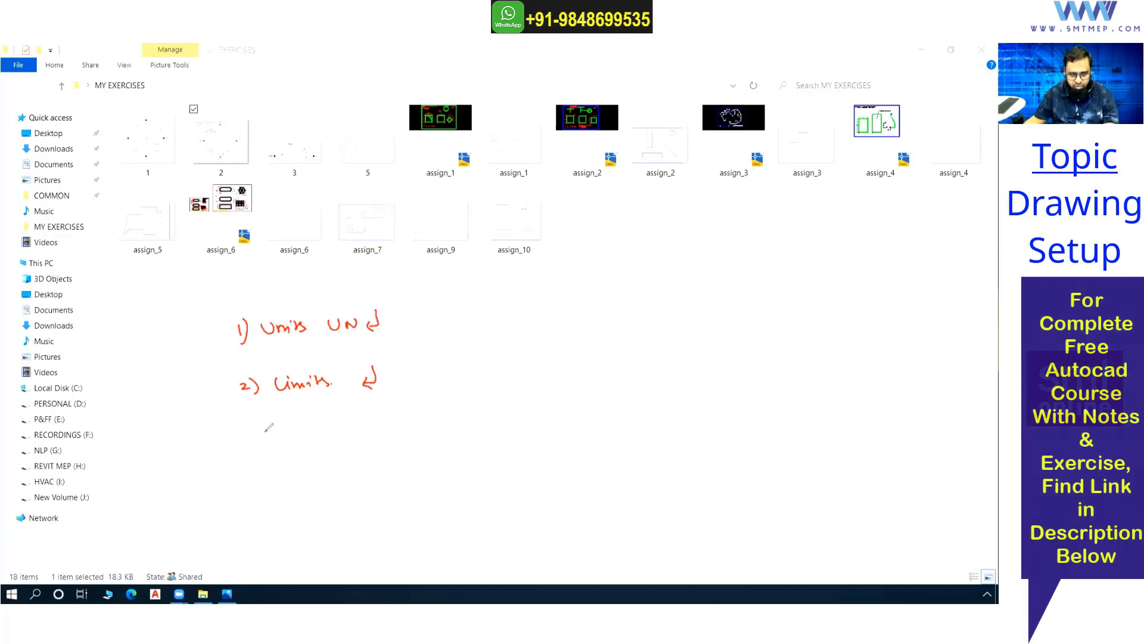
mouse_move(247, 425)
left_mouse_down()
mouse_move(259, 440)
mouse_move(480, 422)
mouse_move(463, 416)
left_mouse_up()
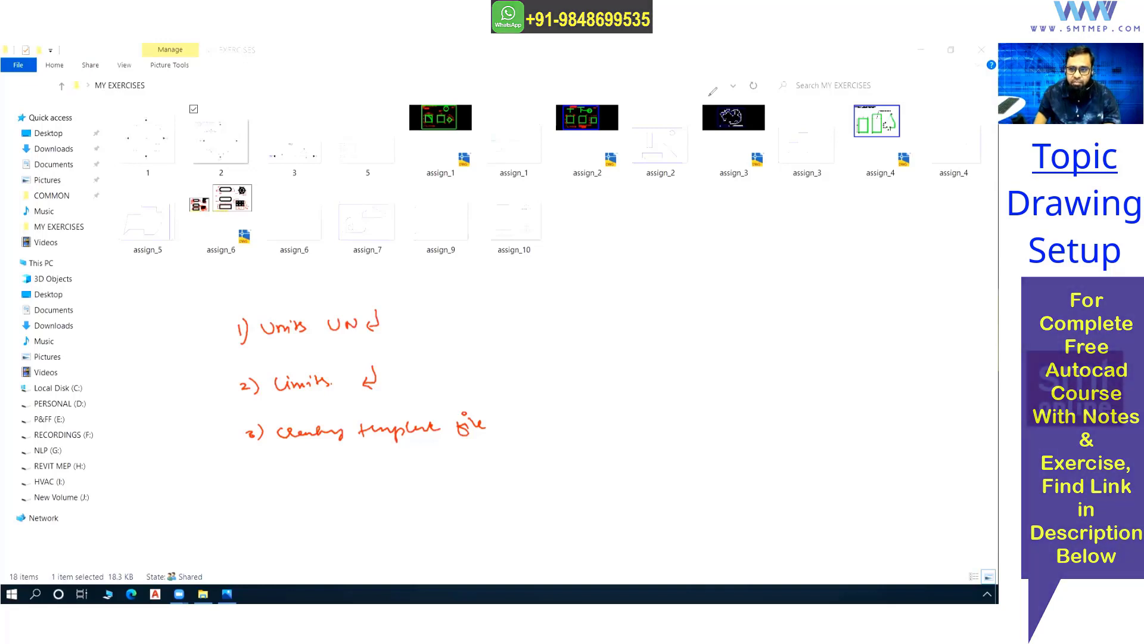
key("e")
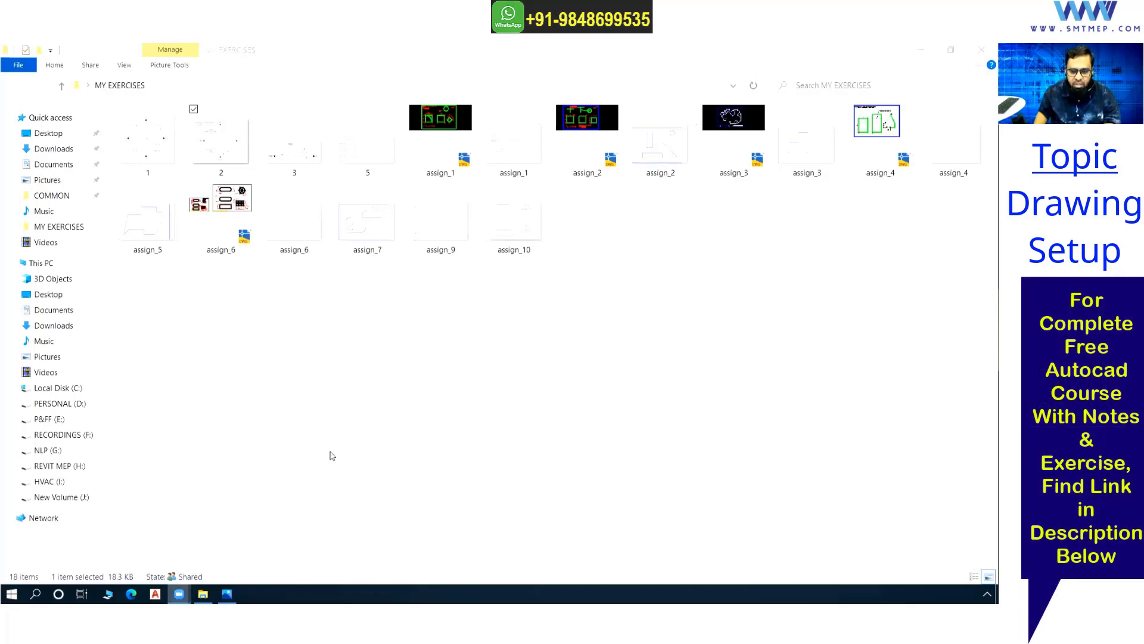
Launch AutoCAD 2020 in a maximized window and start a new drawing from the acadiso.dwt template
left_click(155, 593)
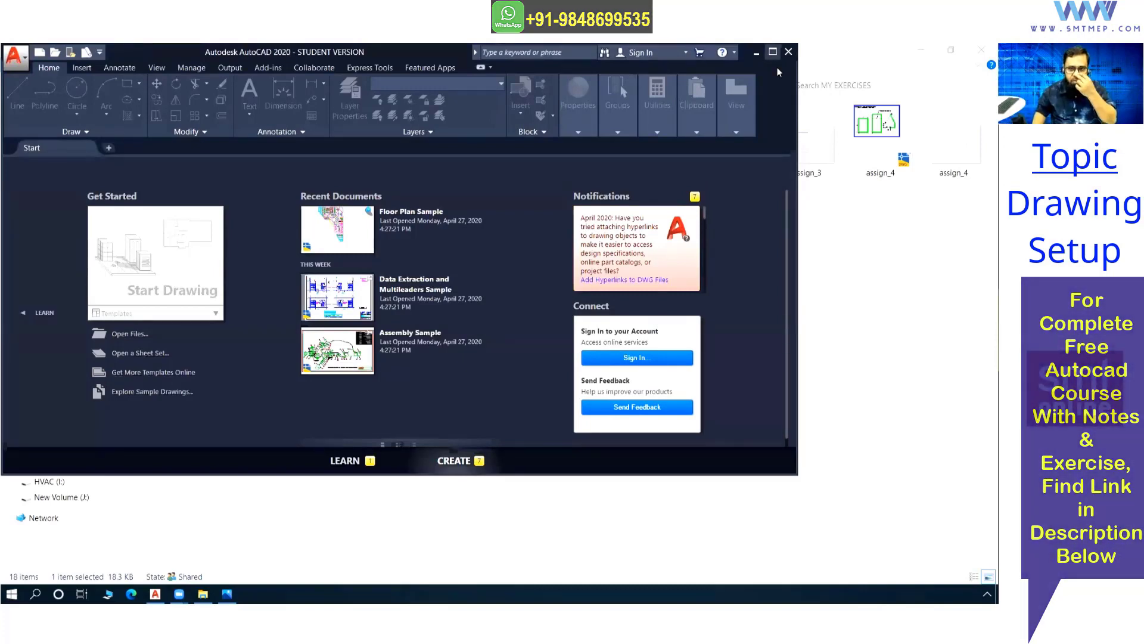
left_click(773, 52)
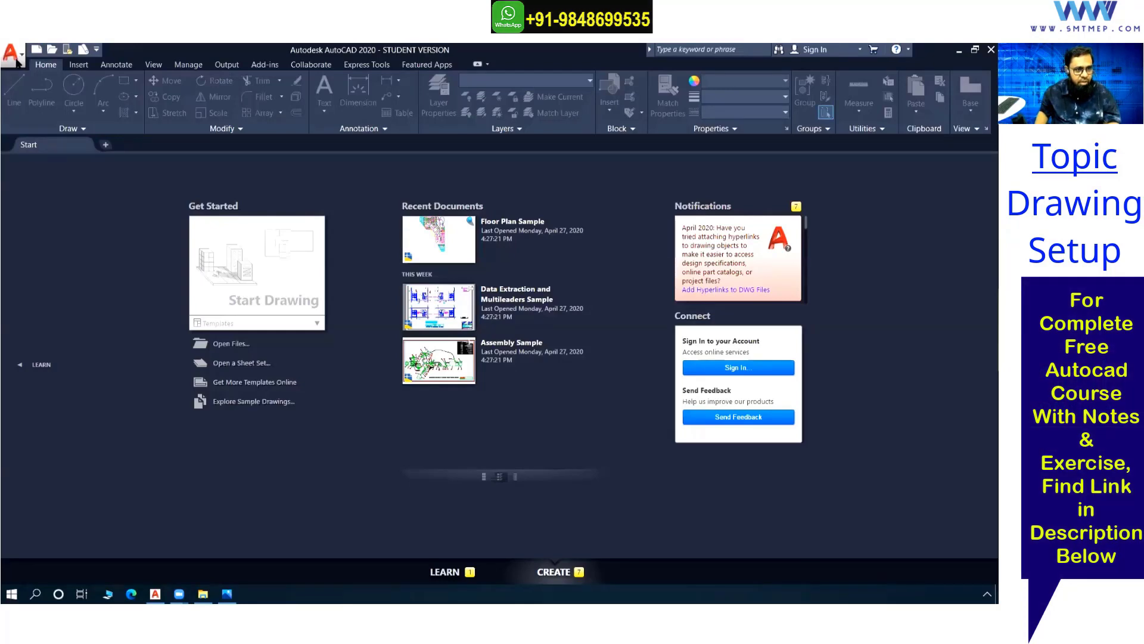
left_click(277, 323)
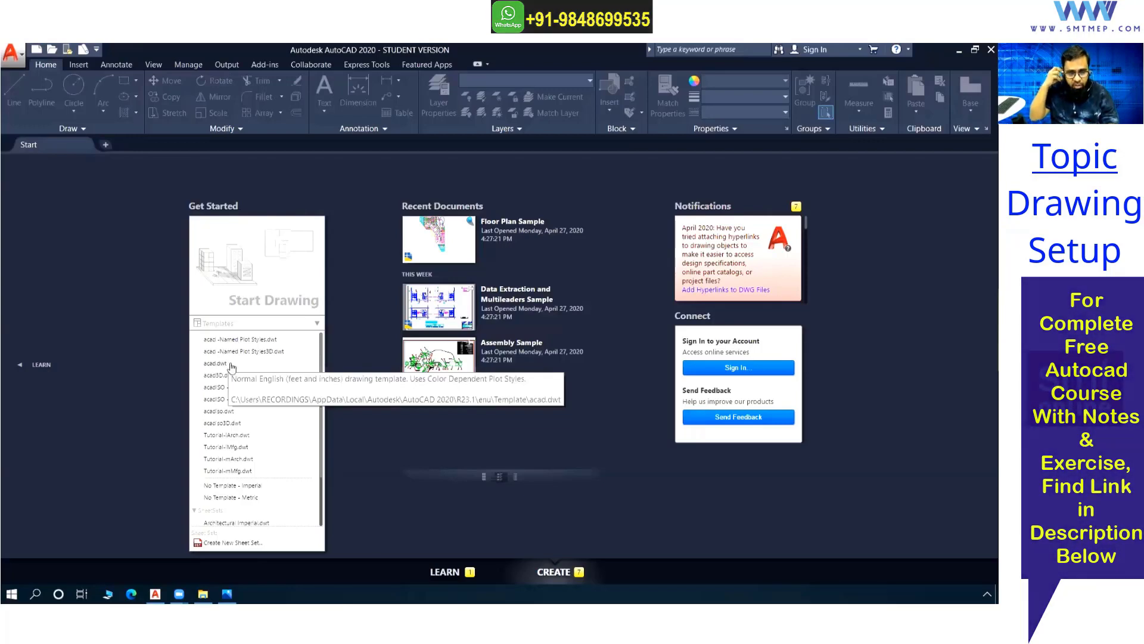
left_click(226, 412)
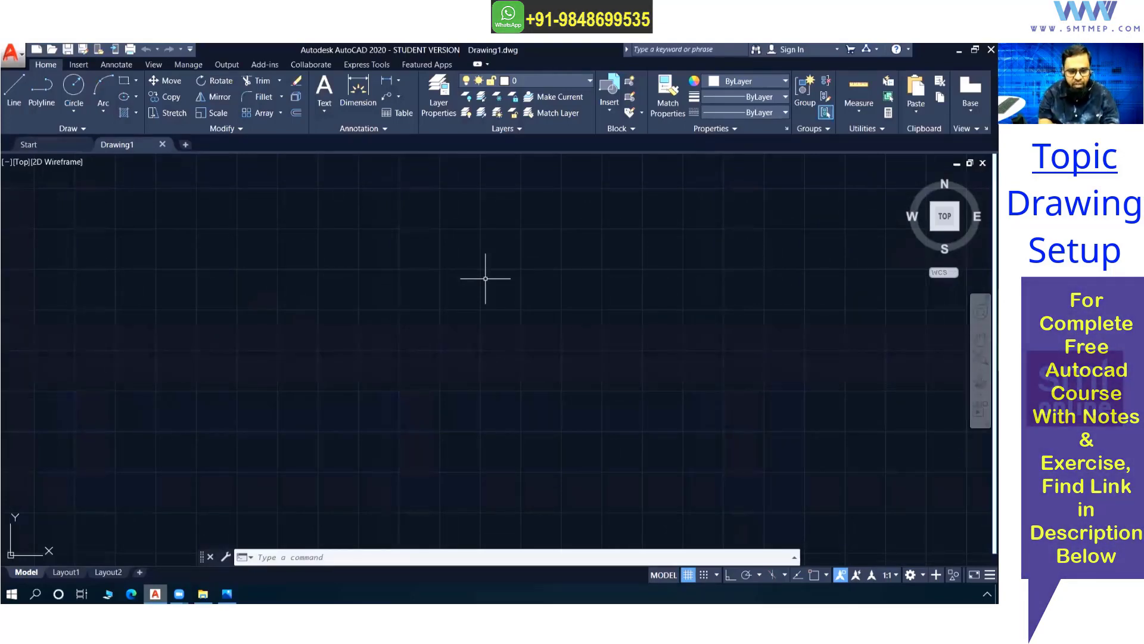
type("un")
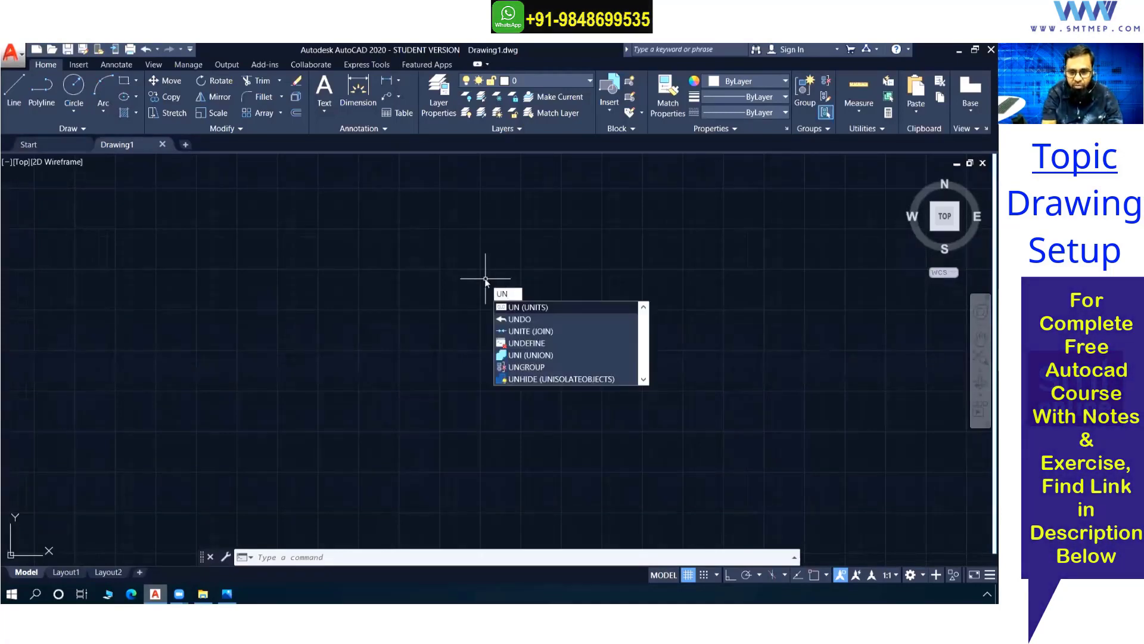
key("Escape")
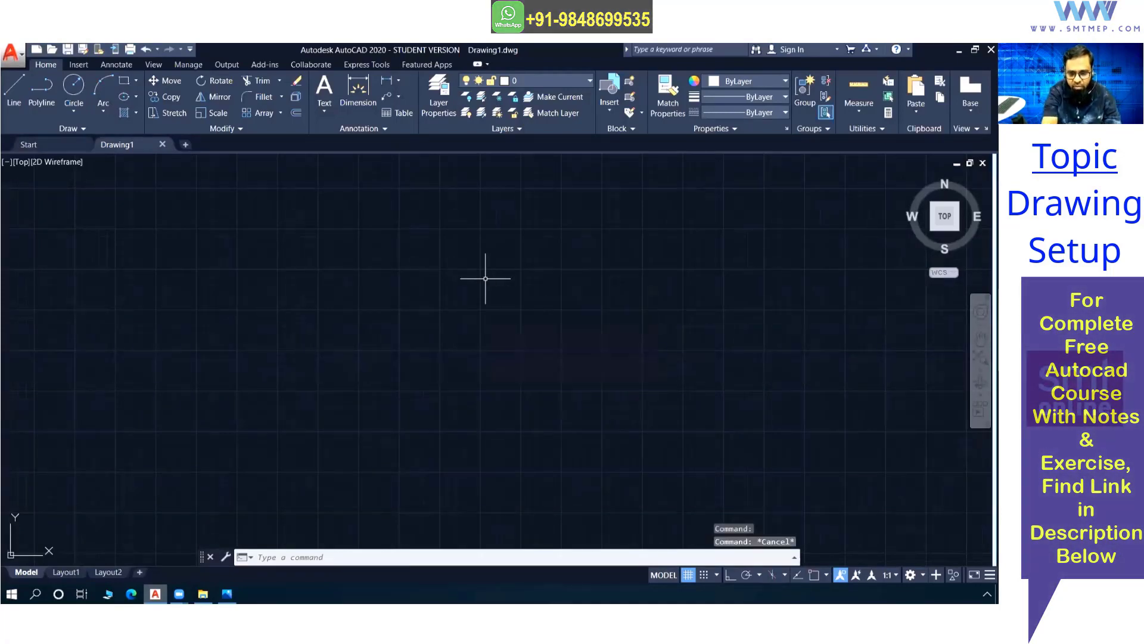
type("uun")
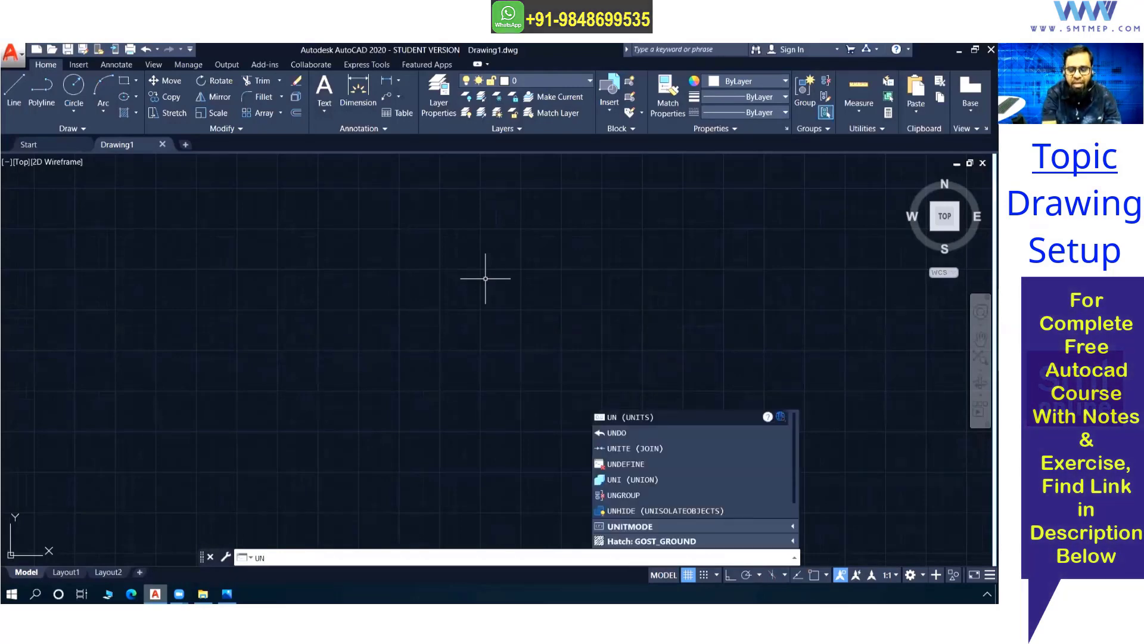
key("BackSpace")
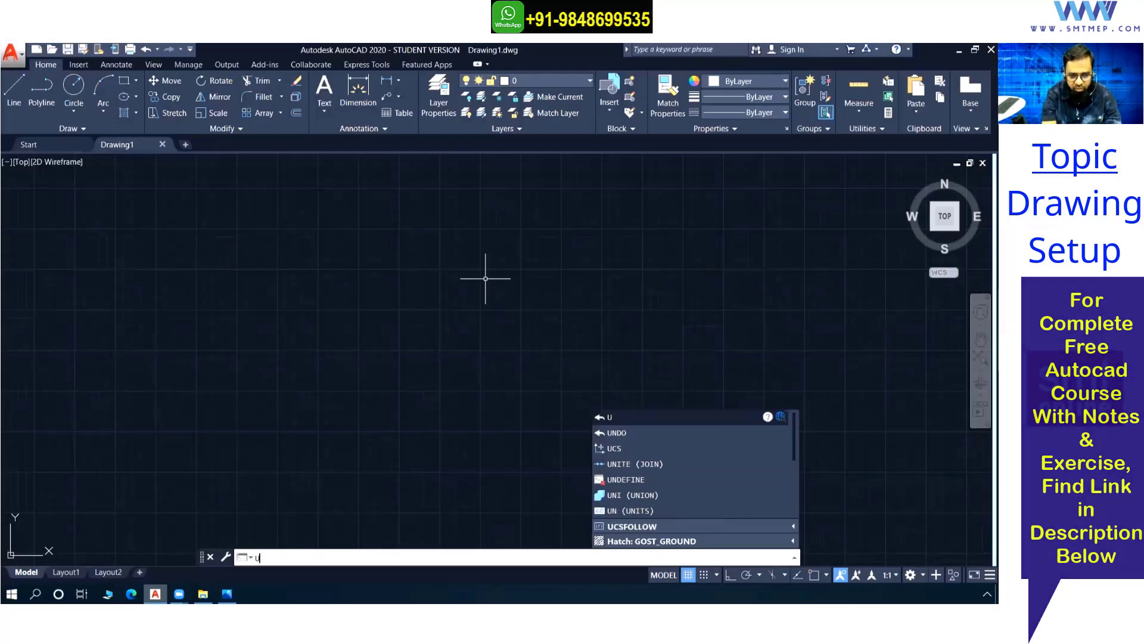
key("Escape")
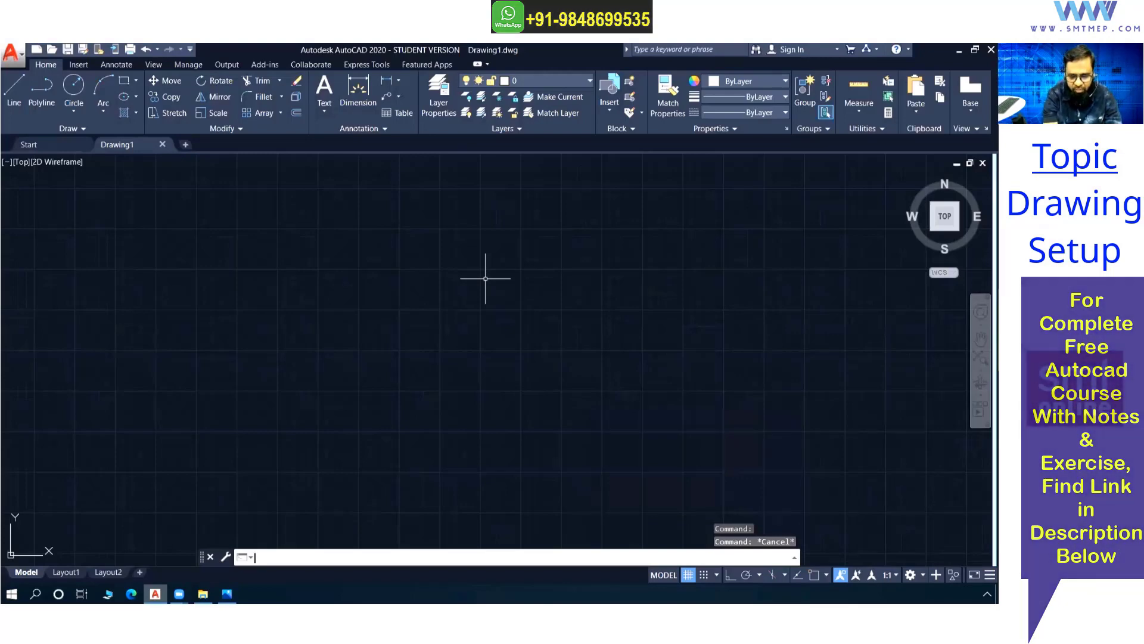
type("UN")
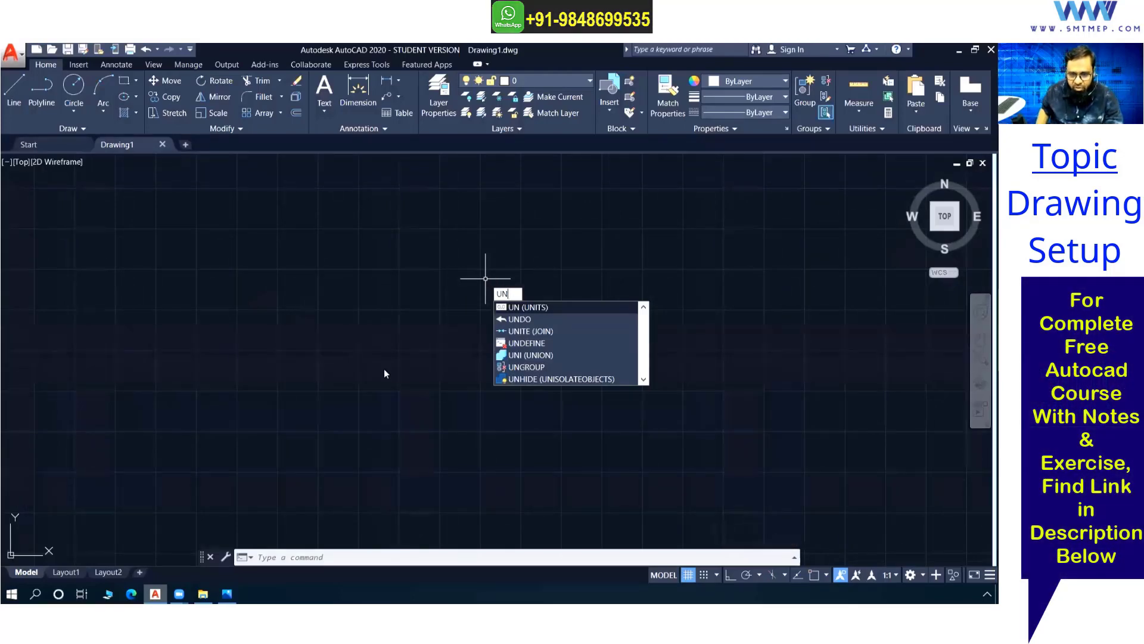
key("Escape")
key("Escape")
type("UN")
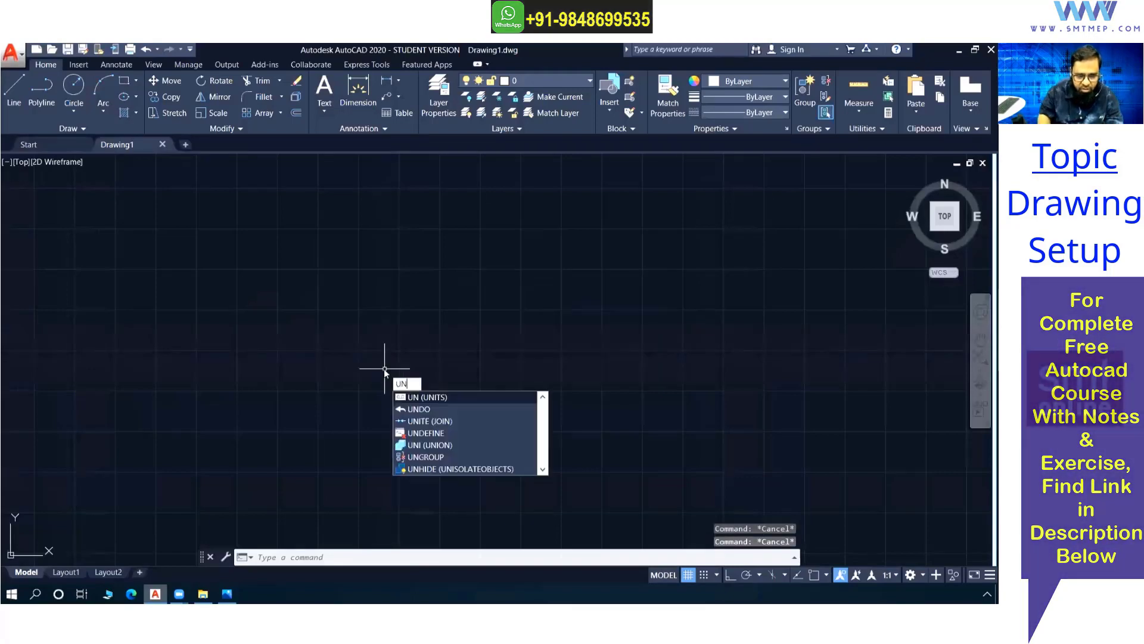
key("Escape")
key("Escape")
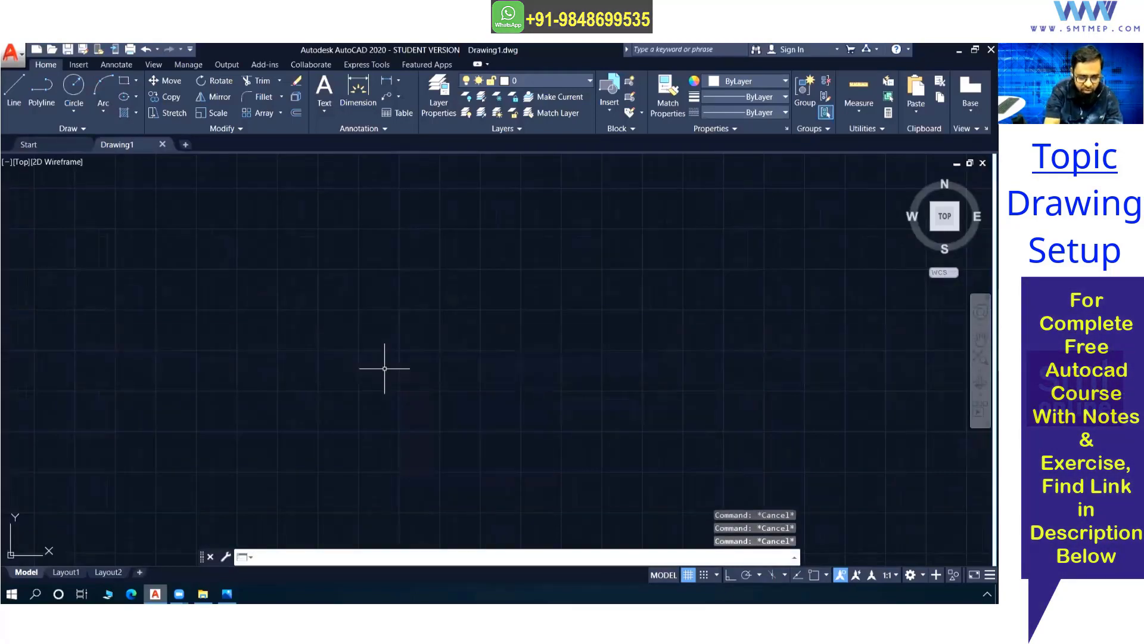
type("UN")
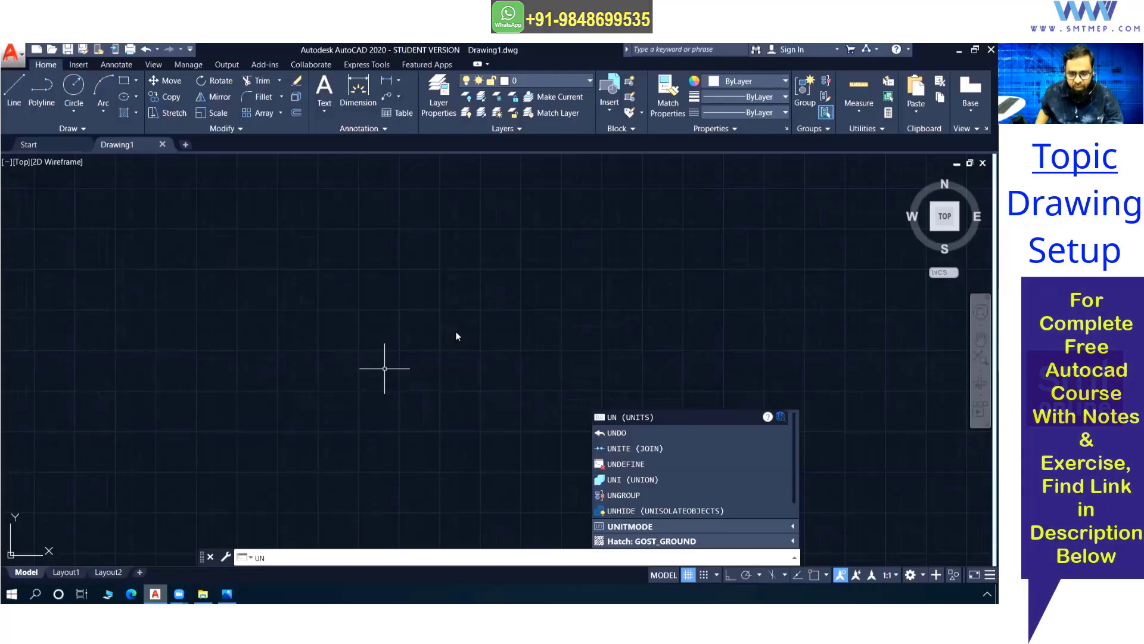
key("Escape")
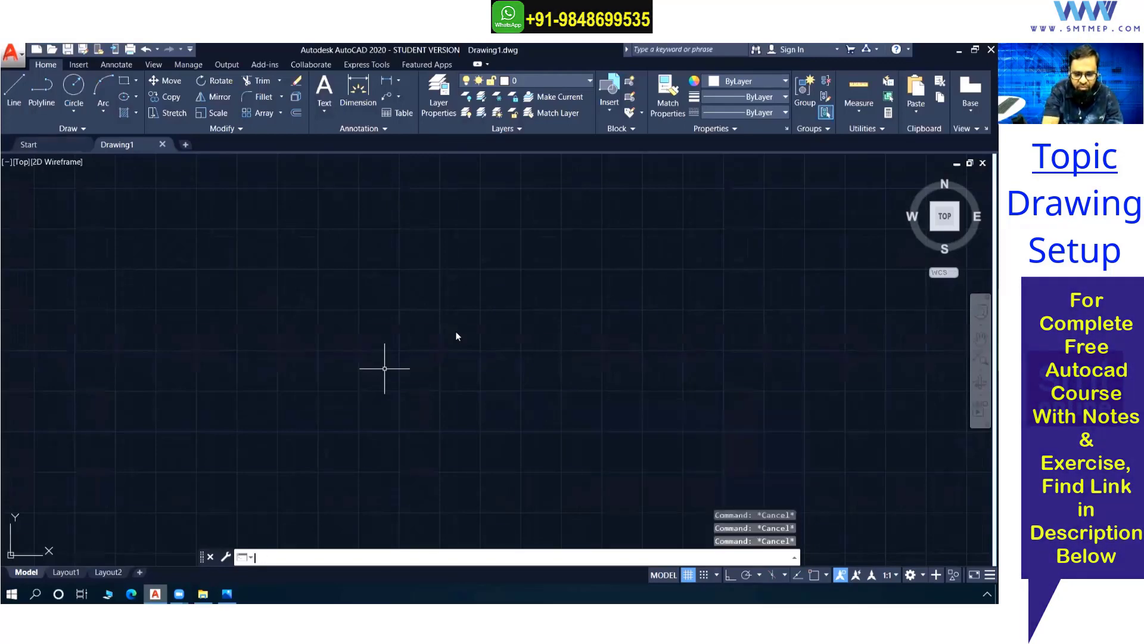
type("UN")
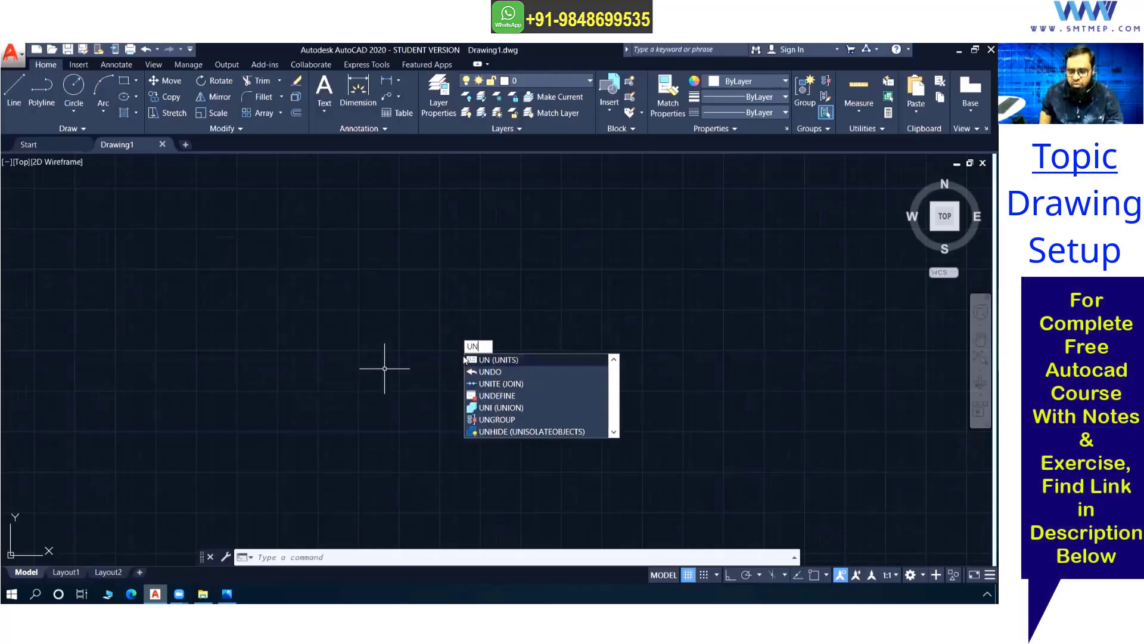
key("Escape")
key("Escape")
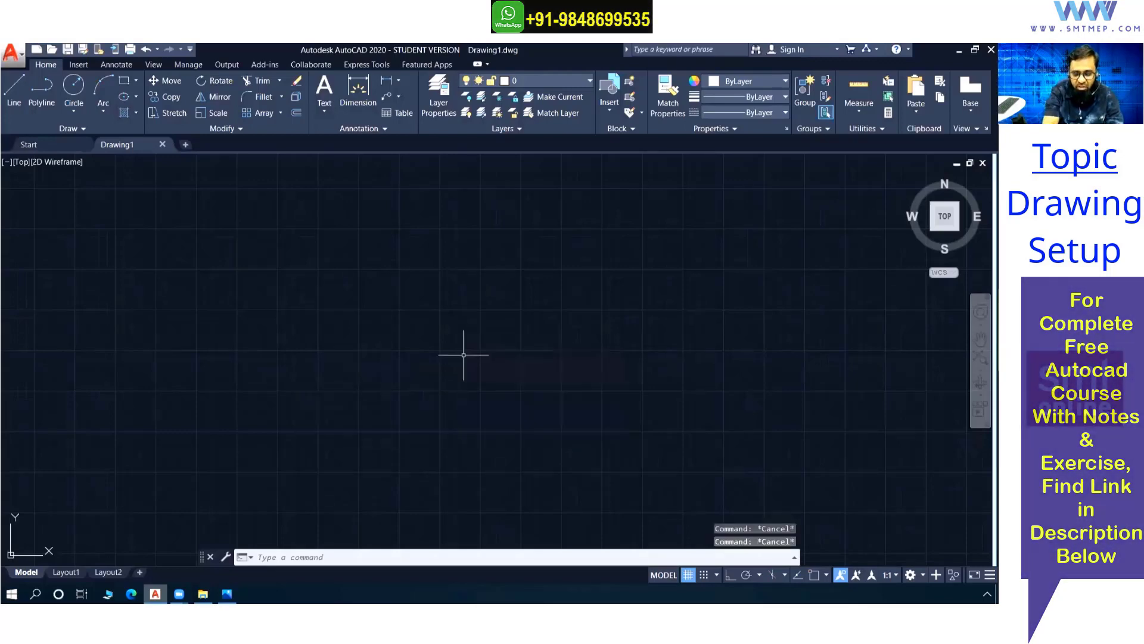
Run the UNITS command (UN) and choose Decimal as the length type for the drawing
type("u")
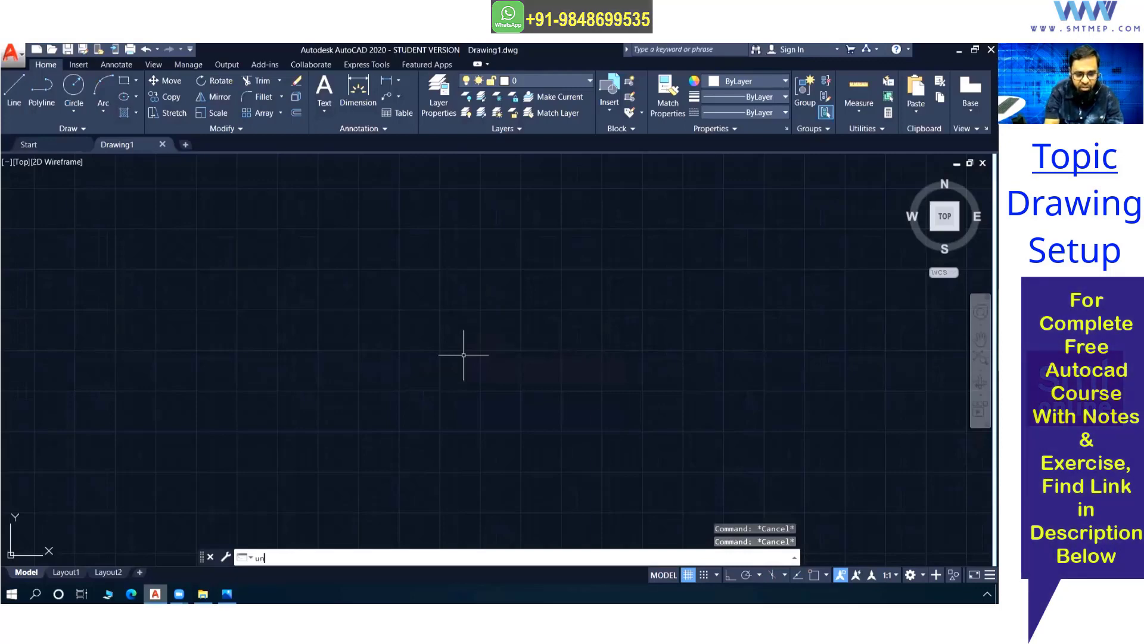
type("n")
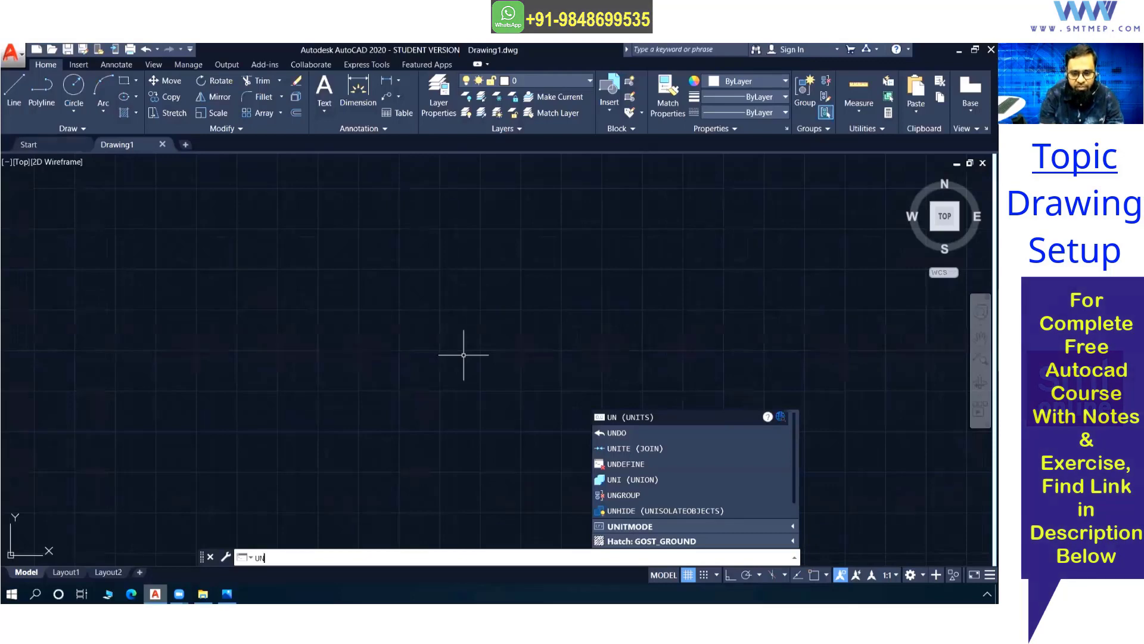
key("Return")
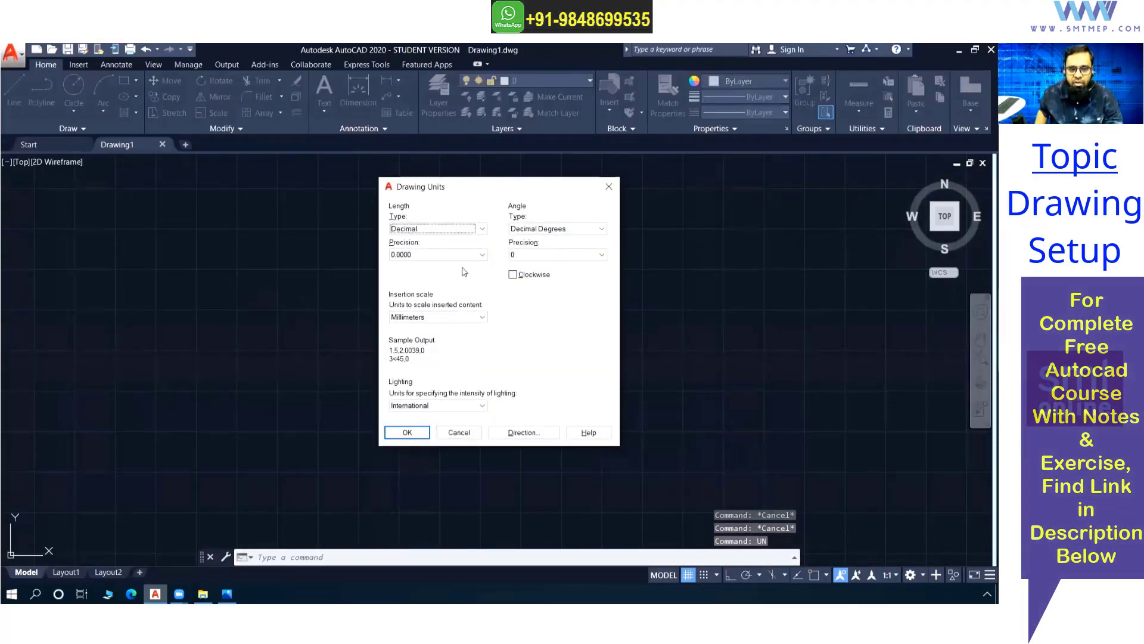
left_click(456, 229)
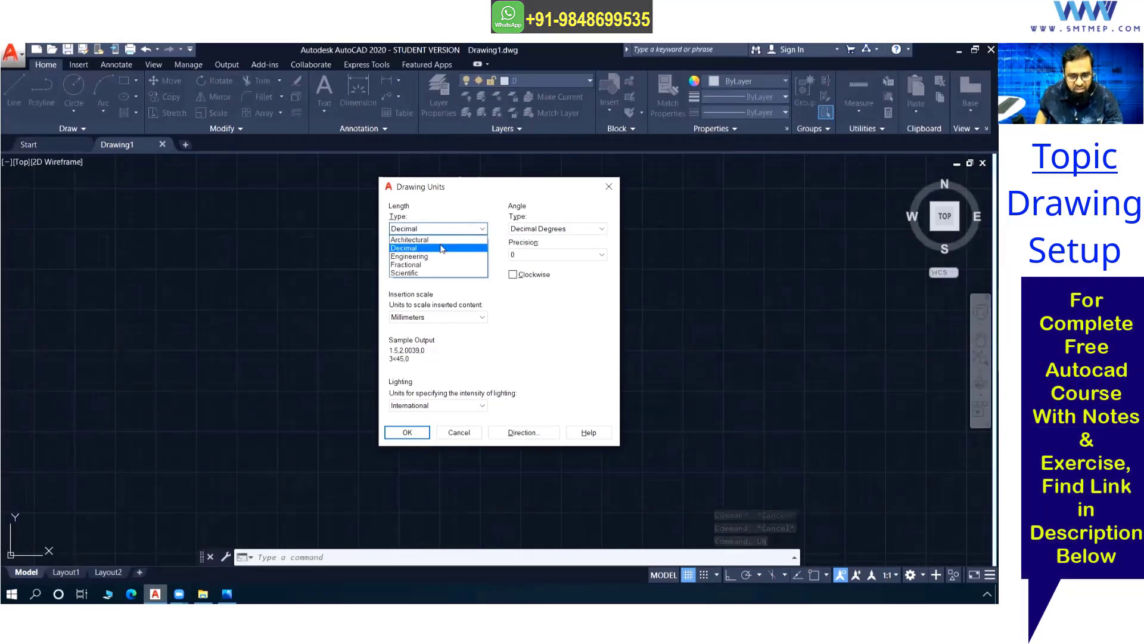
left_click(440, 248)
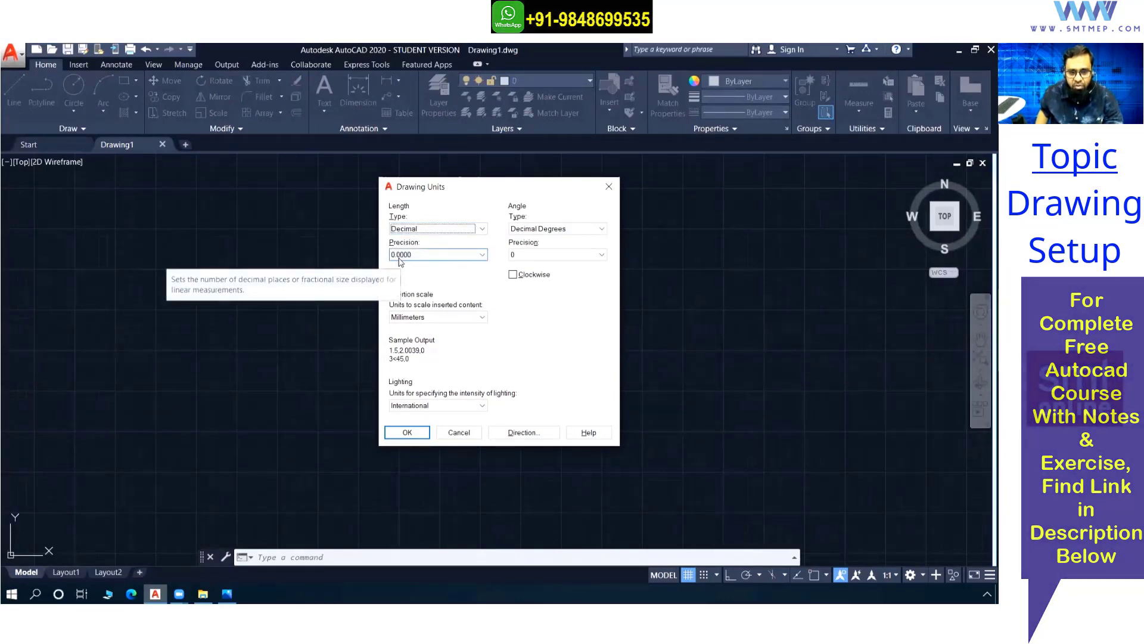
left_click(425, 229)
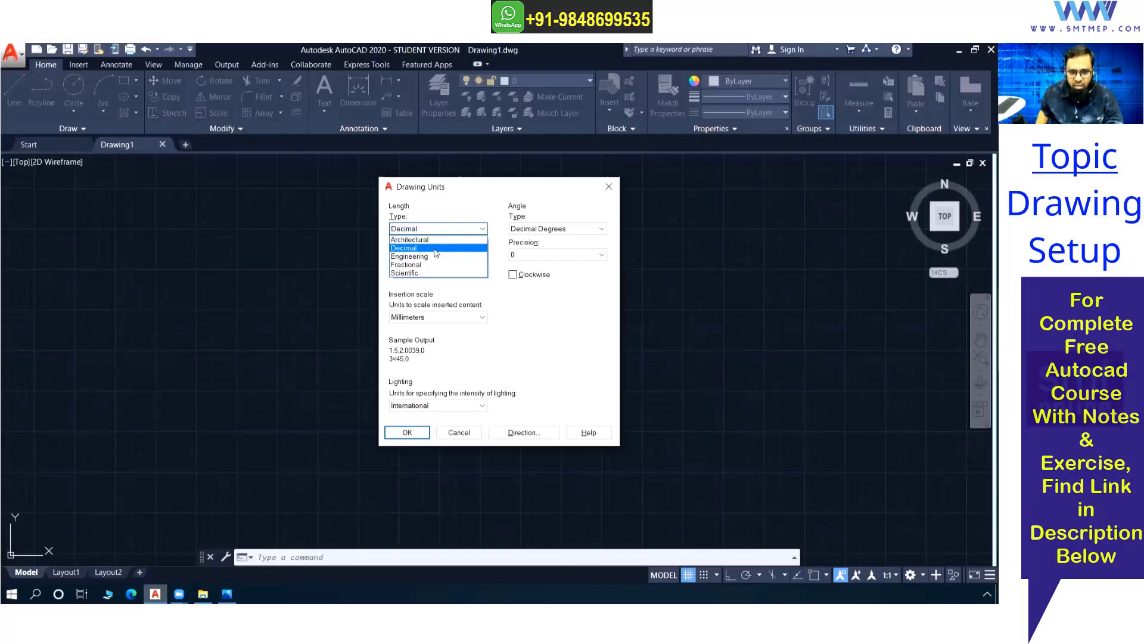
left_click(436, 248)
Set the length precision of the drawing units to two decimal places (0.00)
left_click(429, 255)
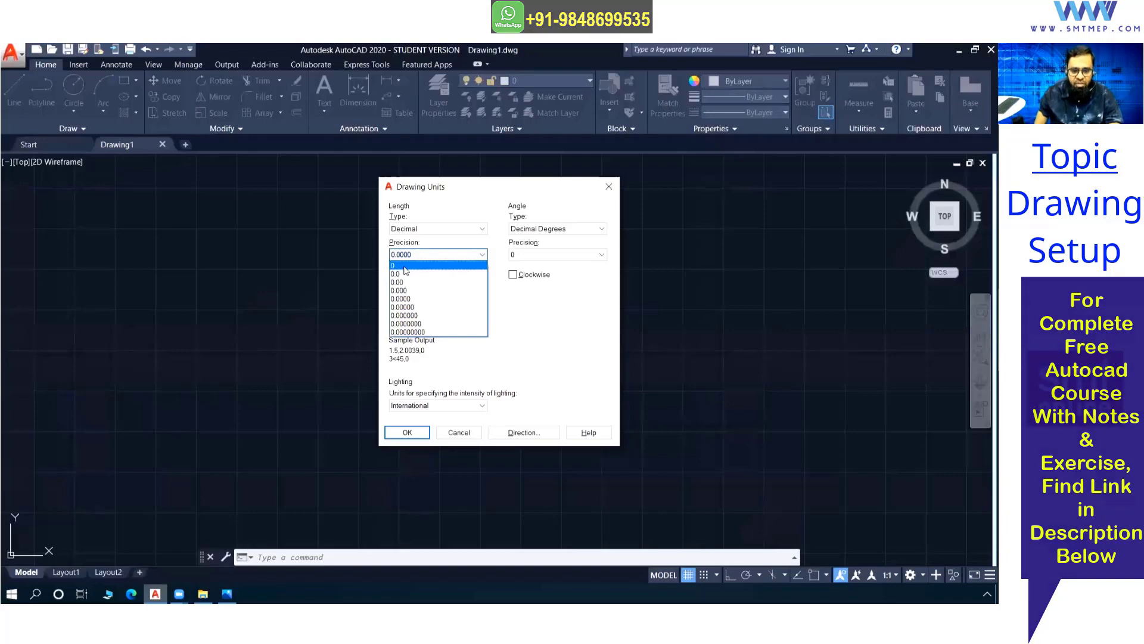
left_click(405, 284)
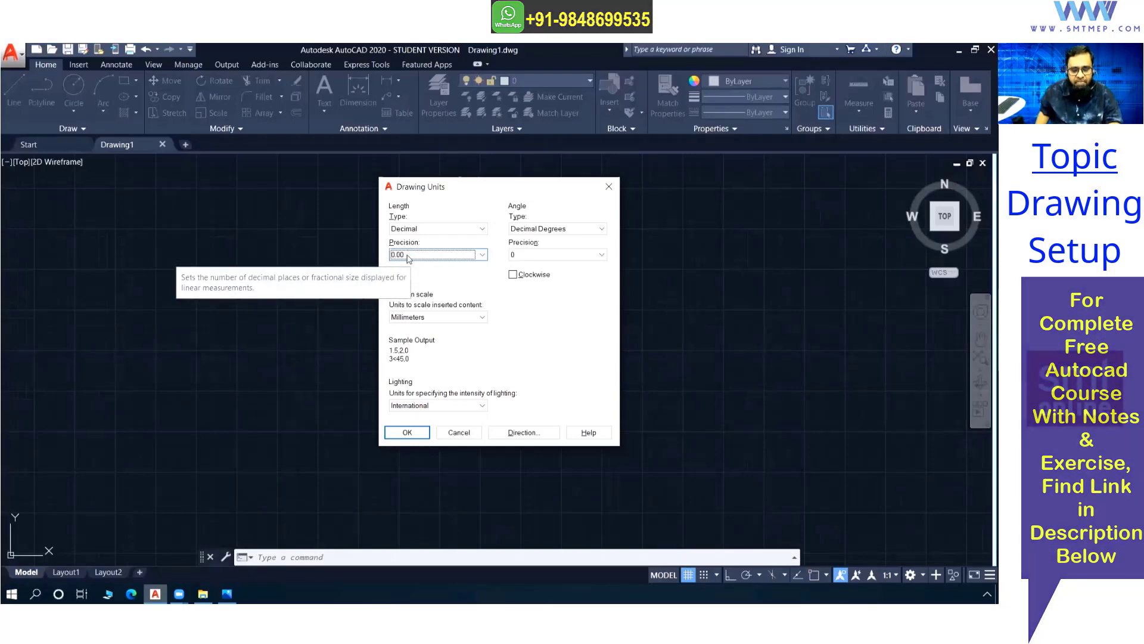
left_click(410, 256)
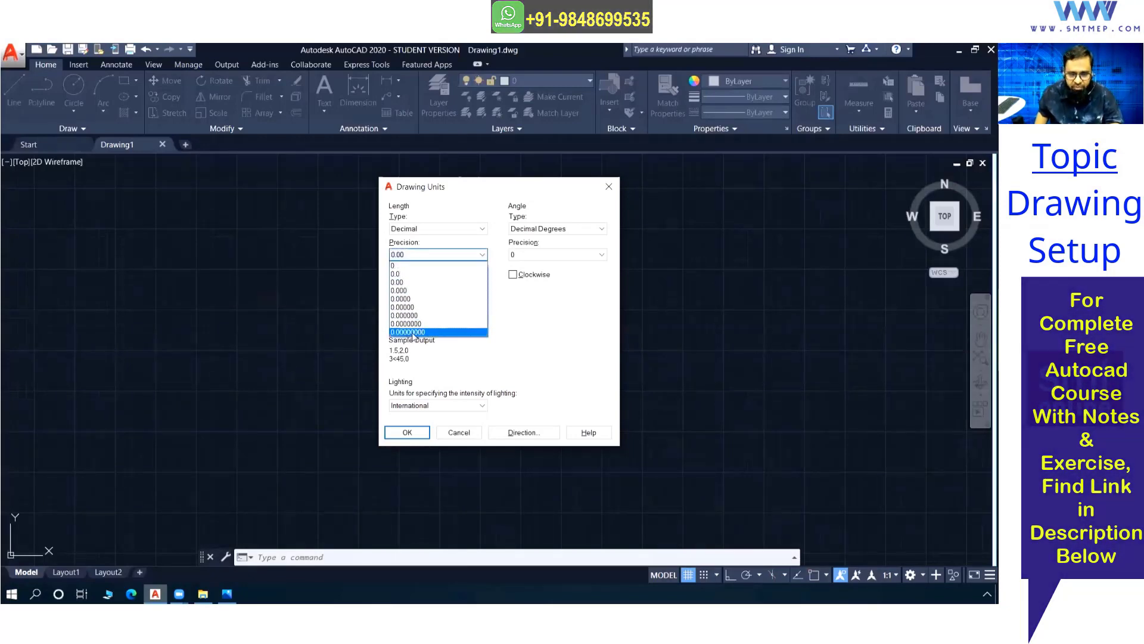
left_click(422, 283)
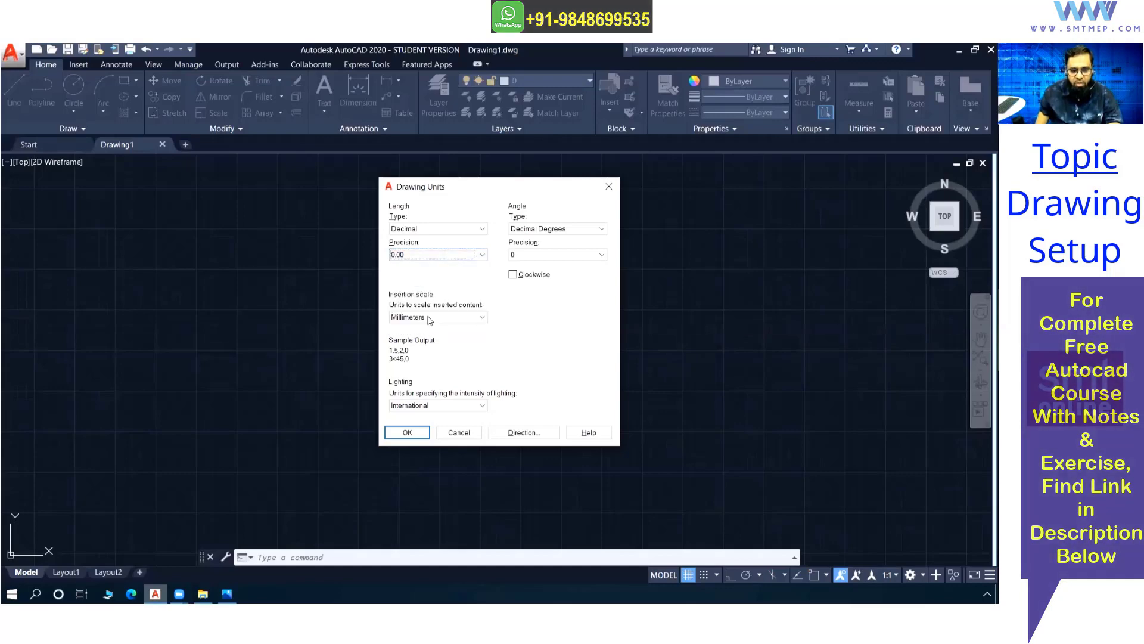
Set the angle type of the drawing units to Decimal Degrees with a precision of 0
left_click(544, 230)
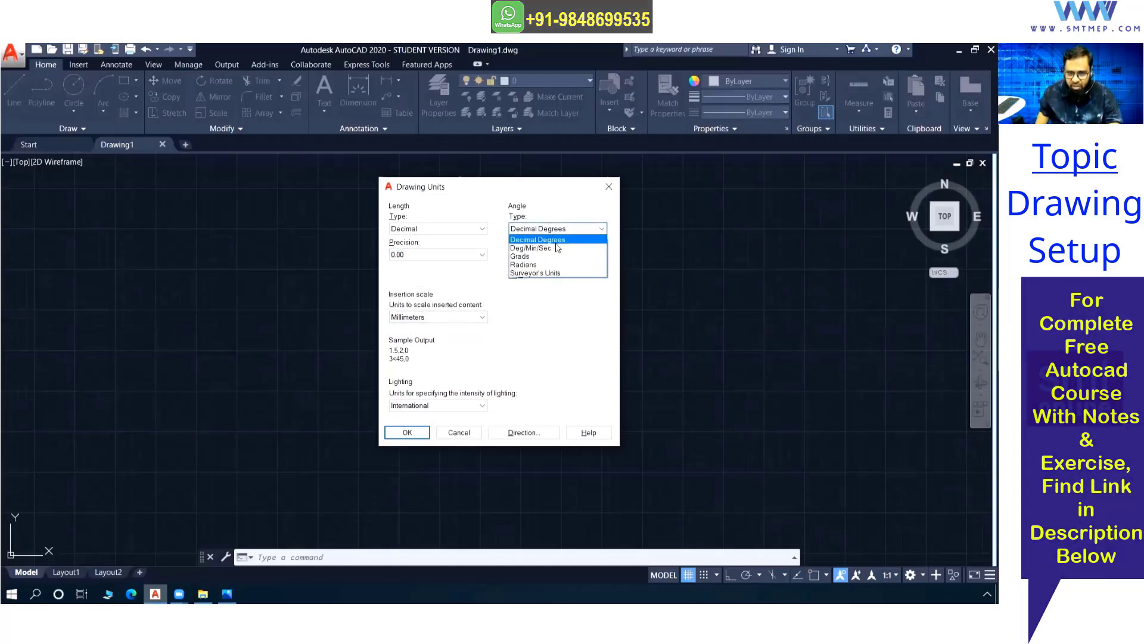
left_click(556, 240)
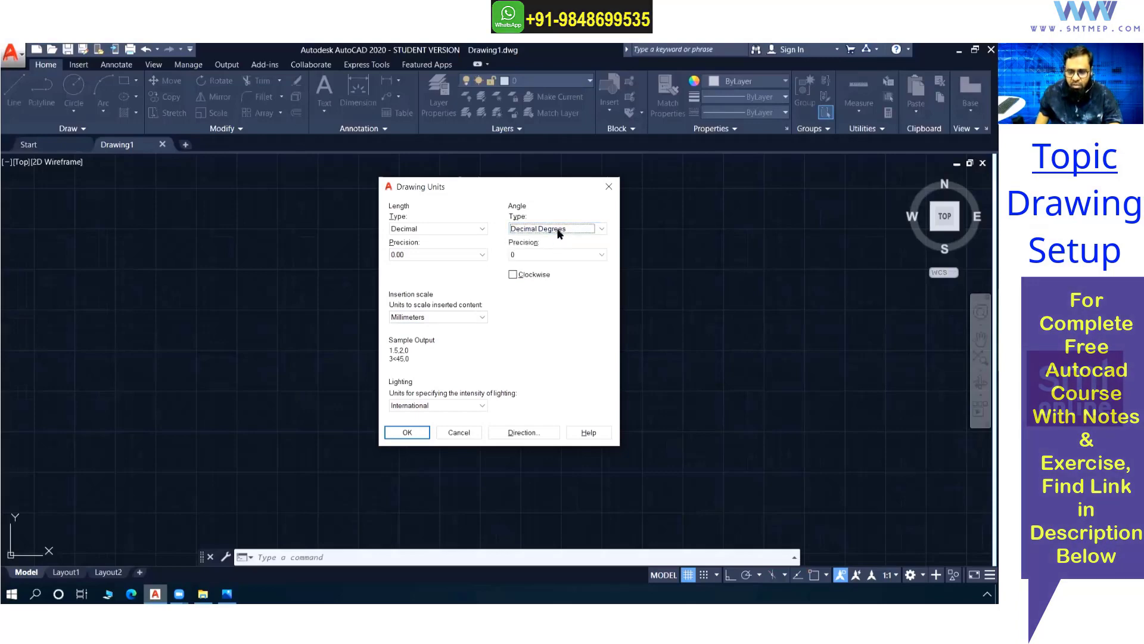
left_click_drag(548, 193, 542, 194)
left_click(552, 231)
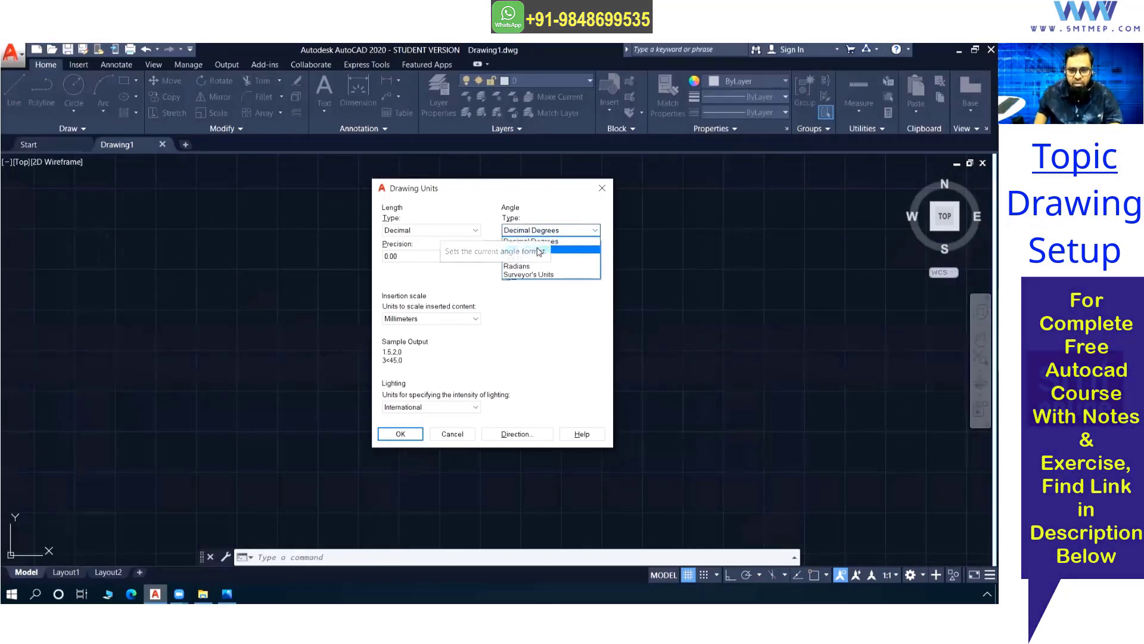
left_click(540, 241)
left_click(538, 257)
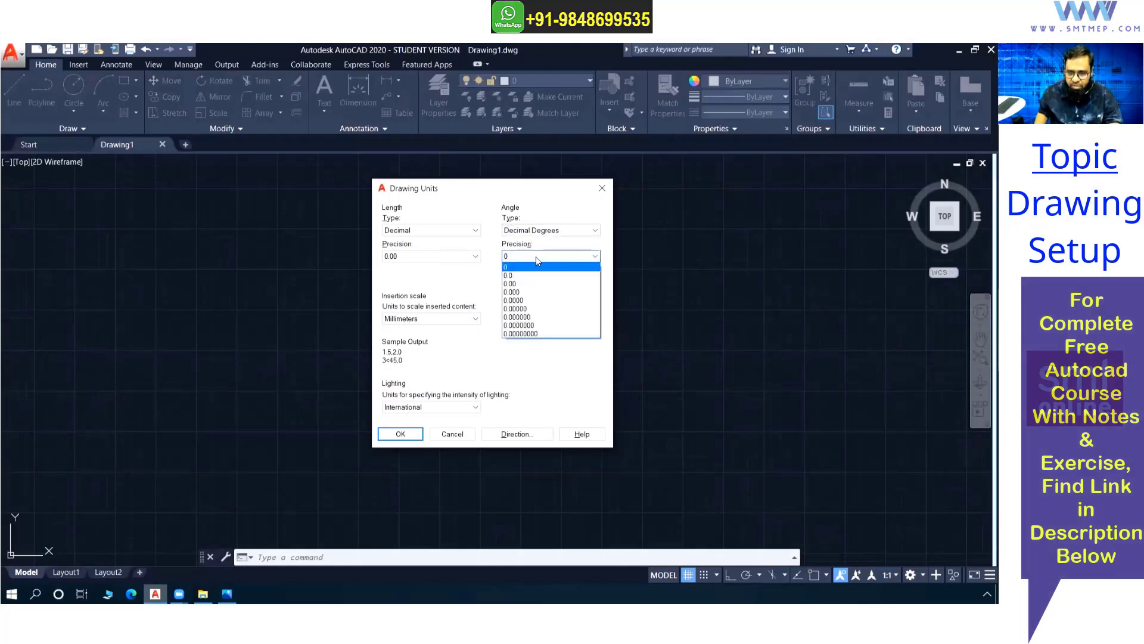
left_click(535, 257)
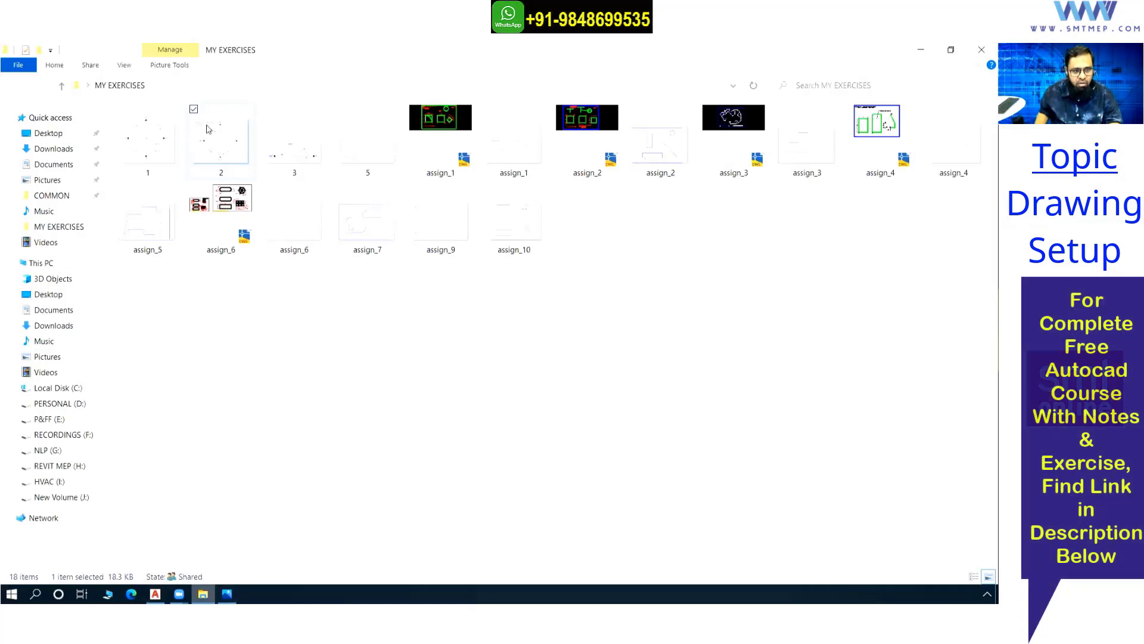
Open image 2 from the MY EXERCISES folder, examine its angle rotation diagram, and switch back to AutoCAD
key("Return")
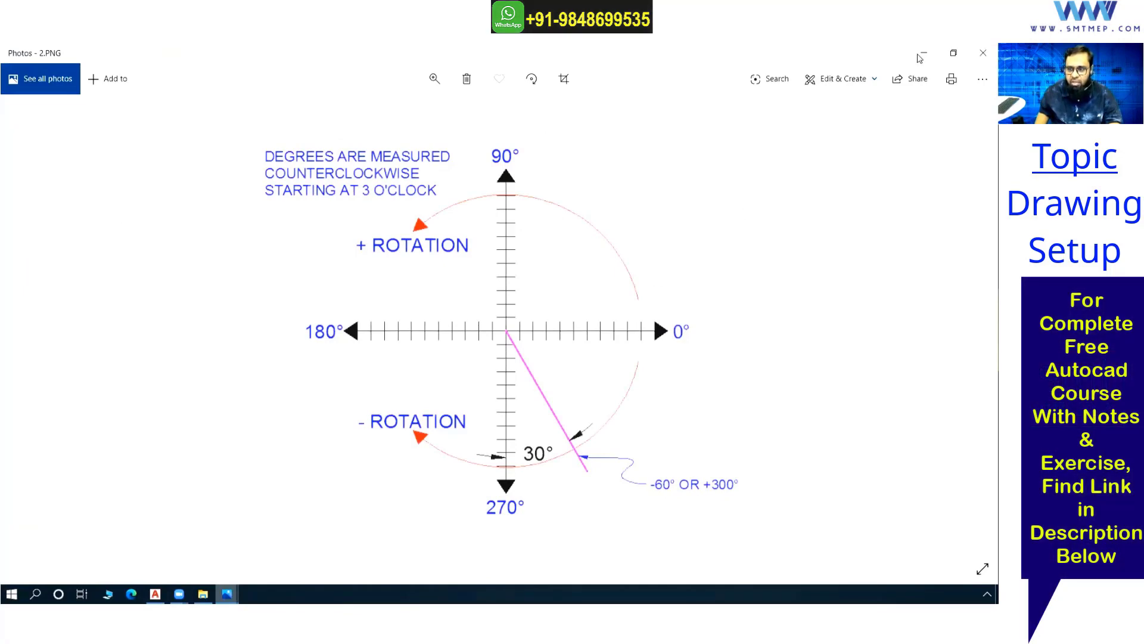
left_click(227, 593)
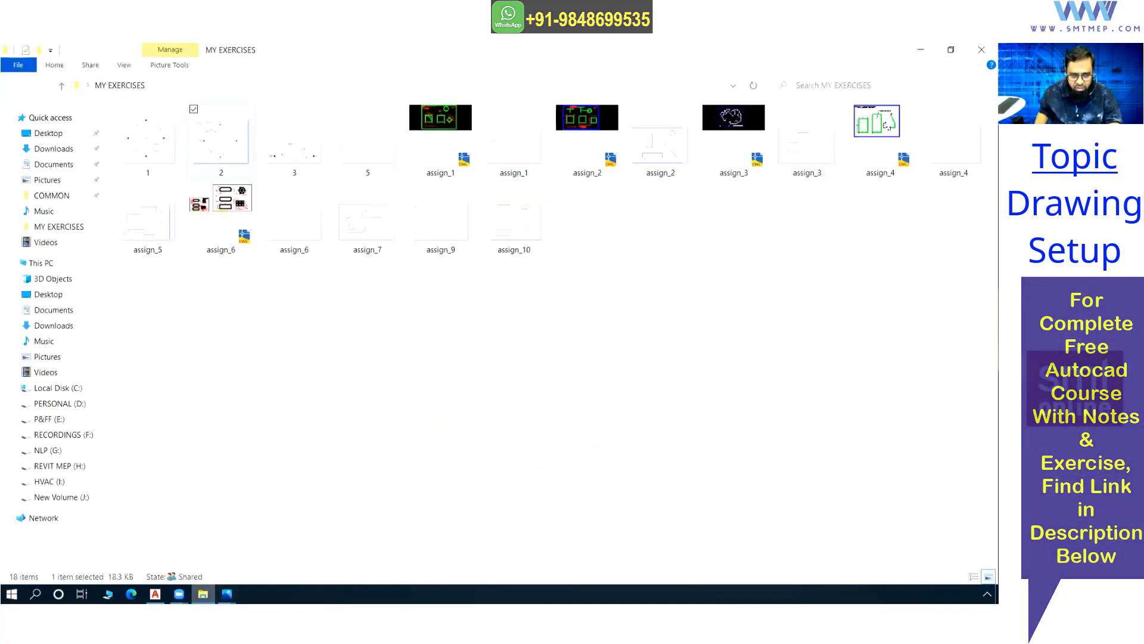
left_click(155, 594)
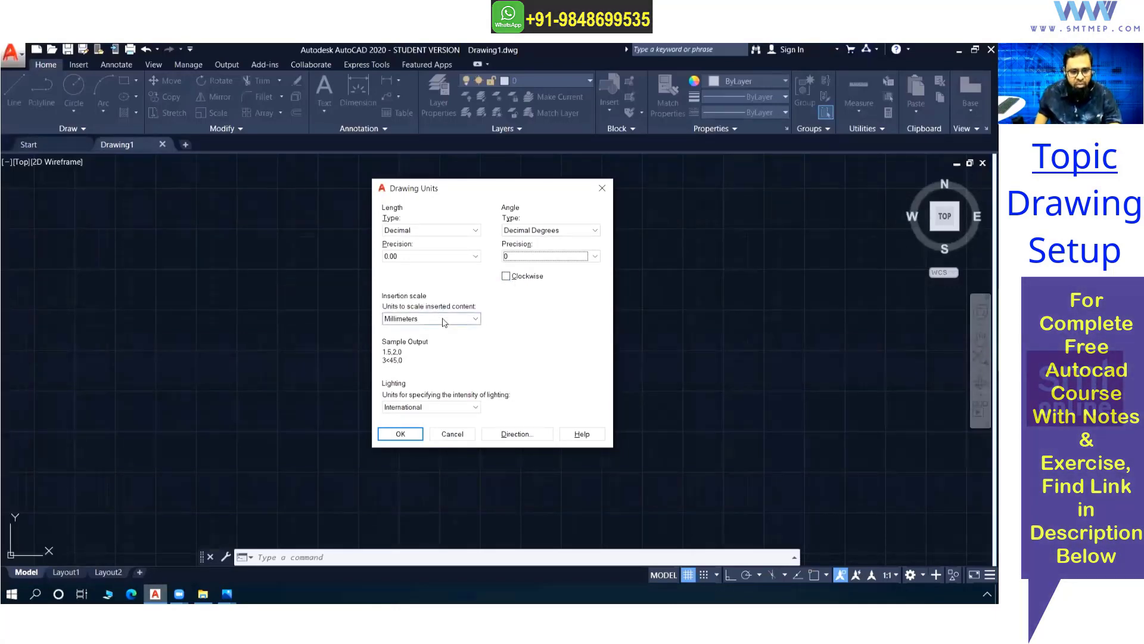
Change the insertion scale units of the drawing to Meters
left_click(444, 319)
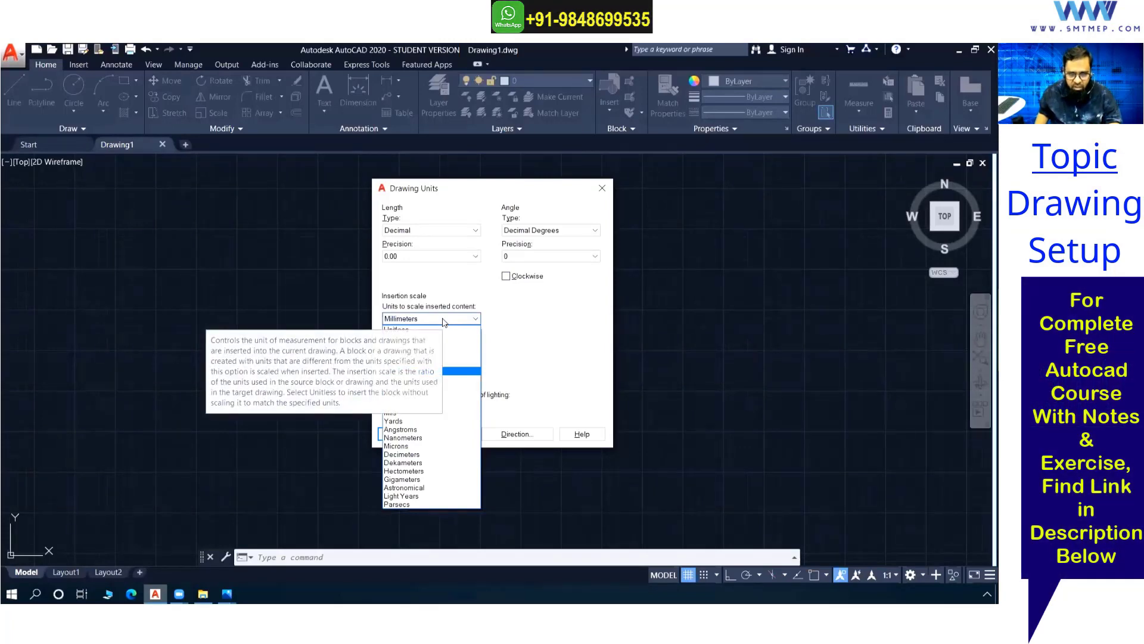
left_click(443, 320)
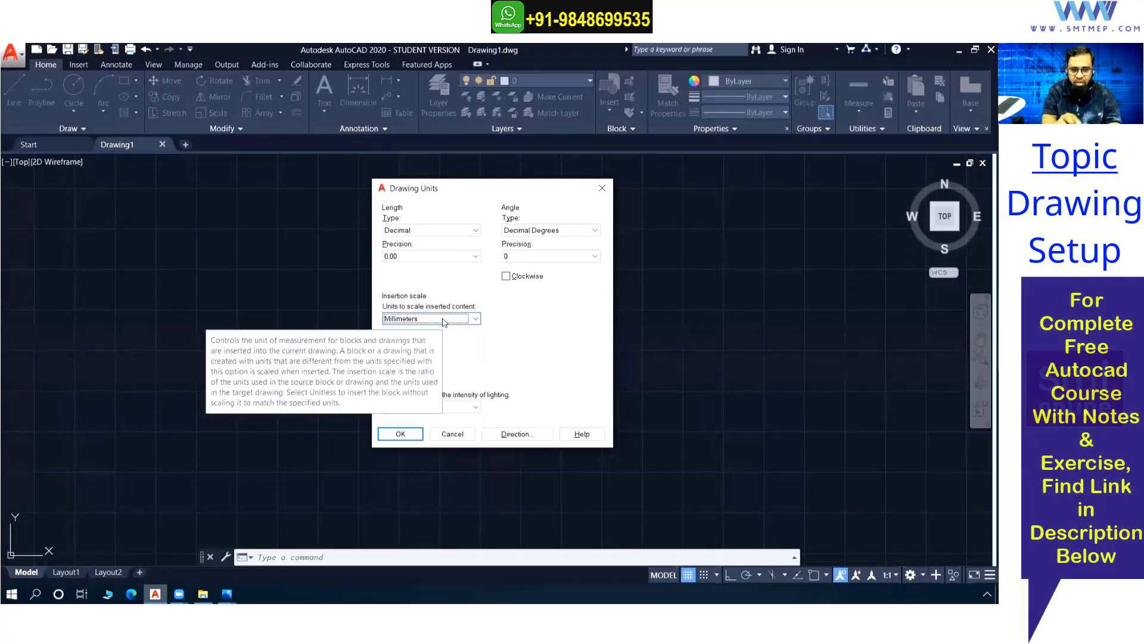
left_click(443, 321)
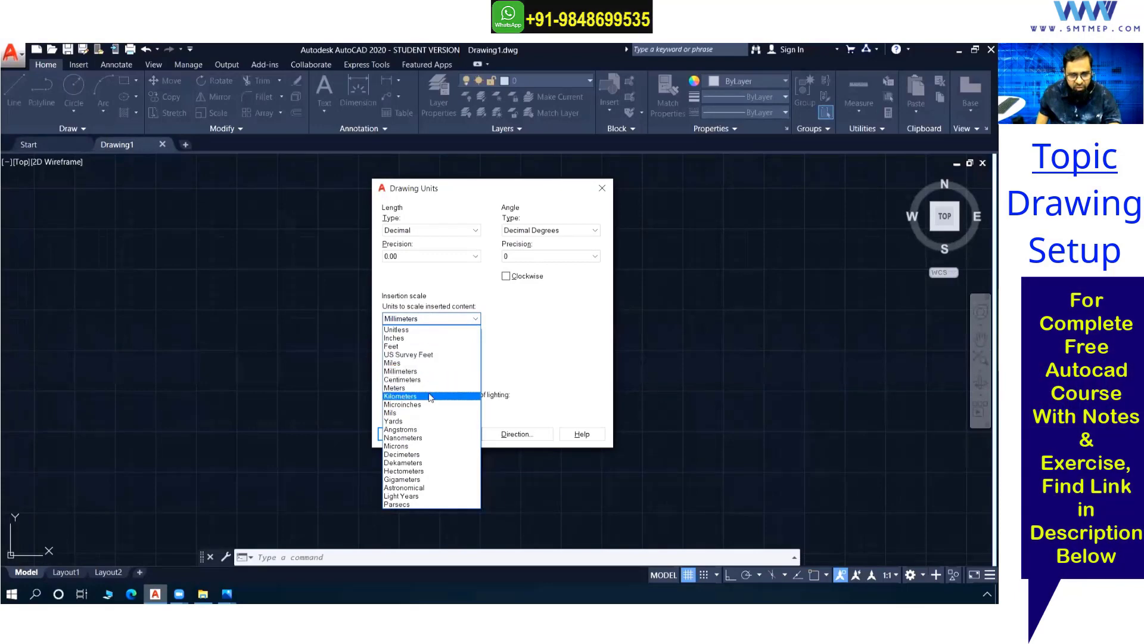
left_click(430, 391)
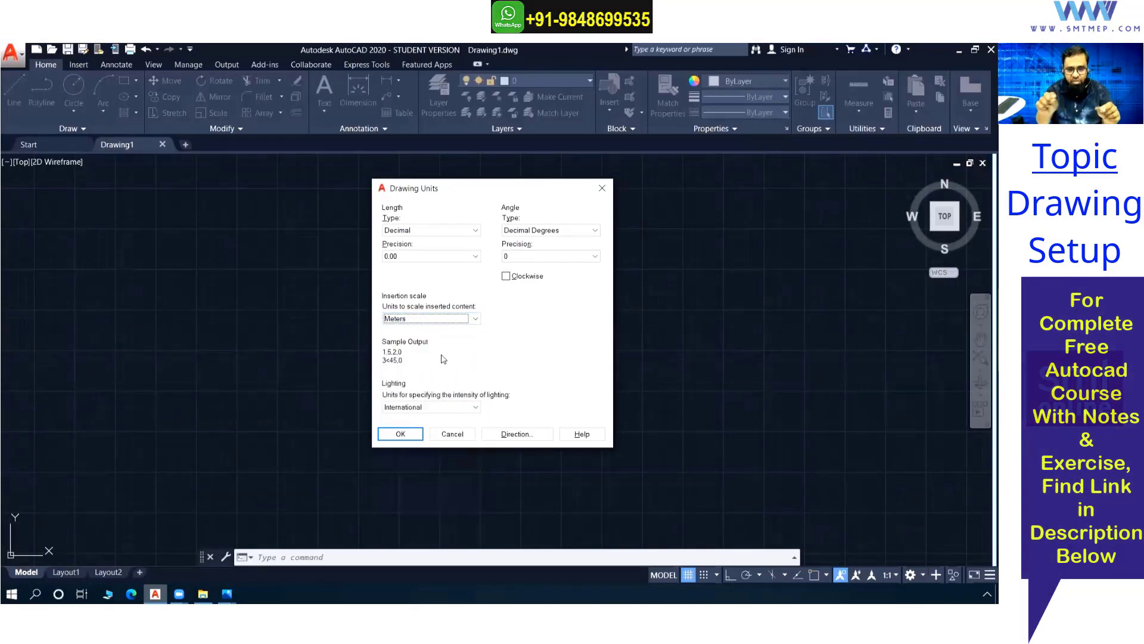
Set the insertion scale to Millimeters, keep International lighting units, and accept the drawing units
left_click(432, 318)
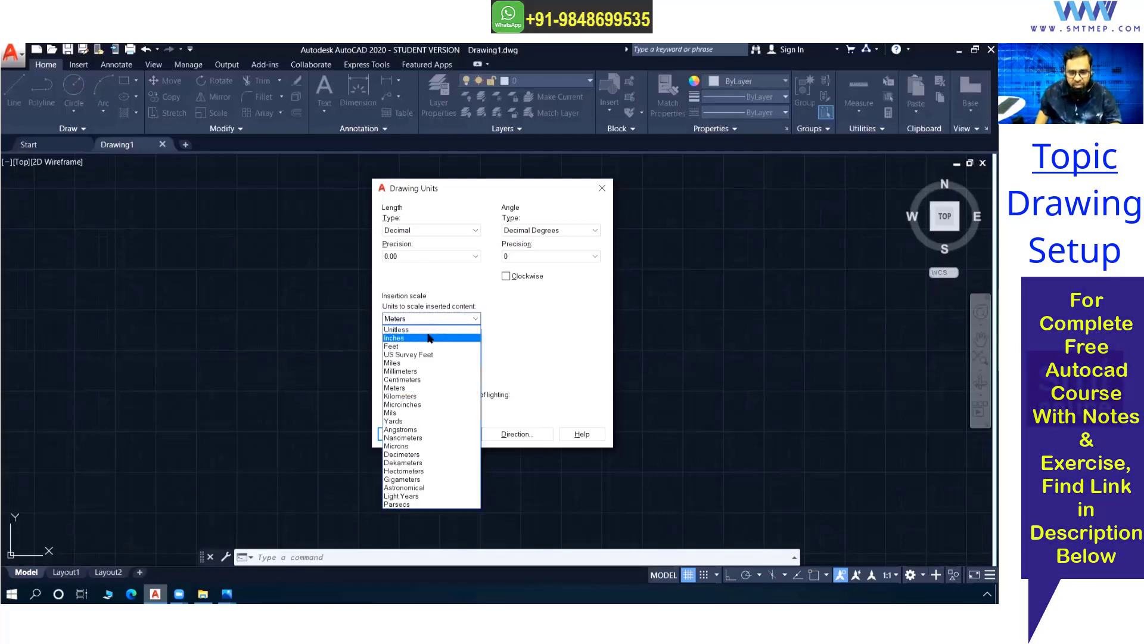
left_click(447, 372)
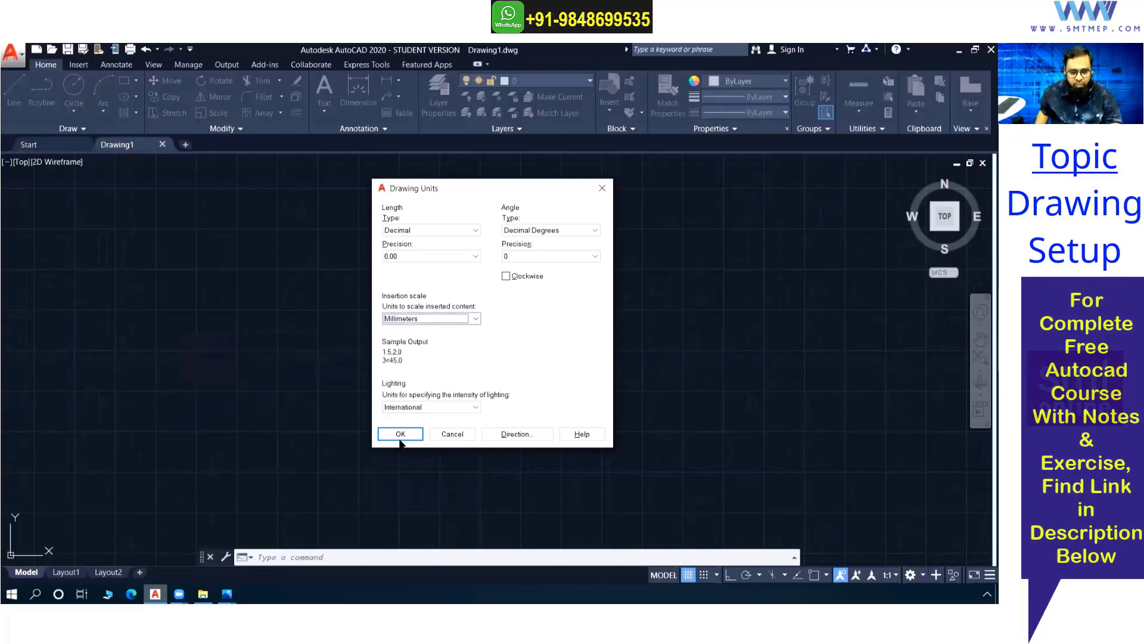
left_click(408, 407)
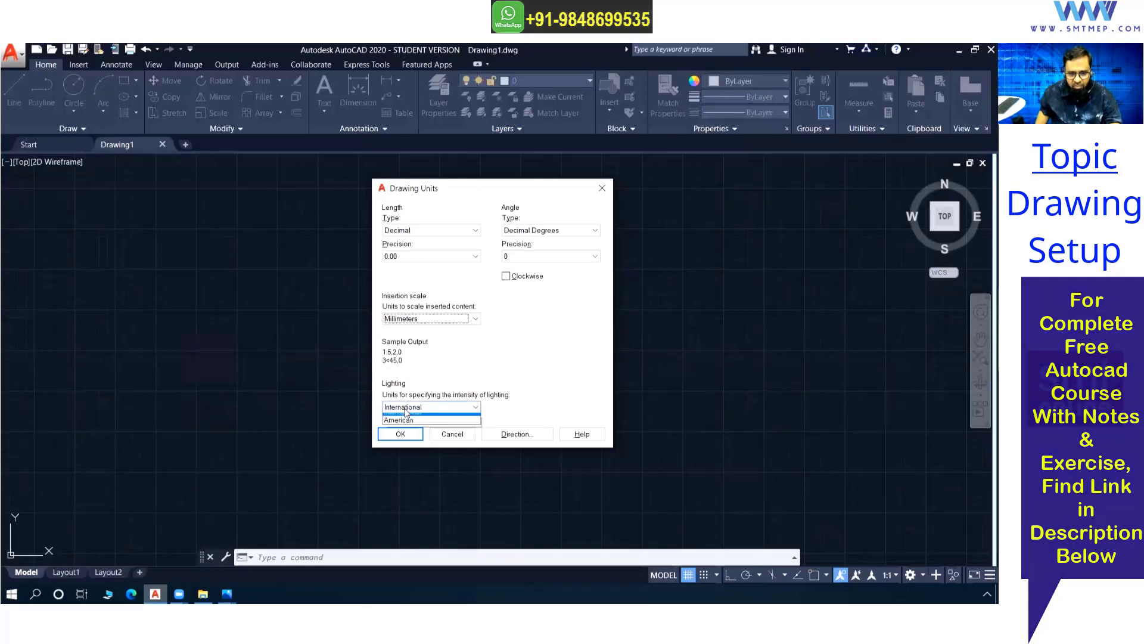
left_click(408, 416)
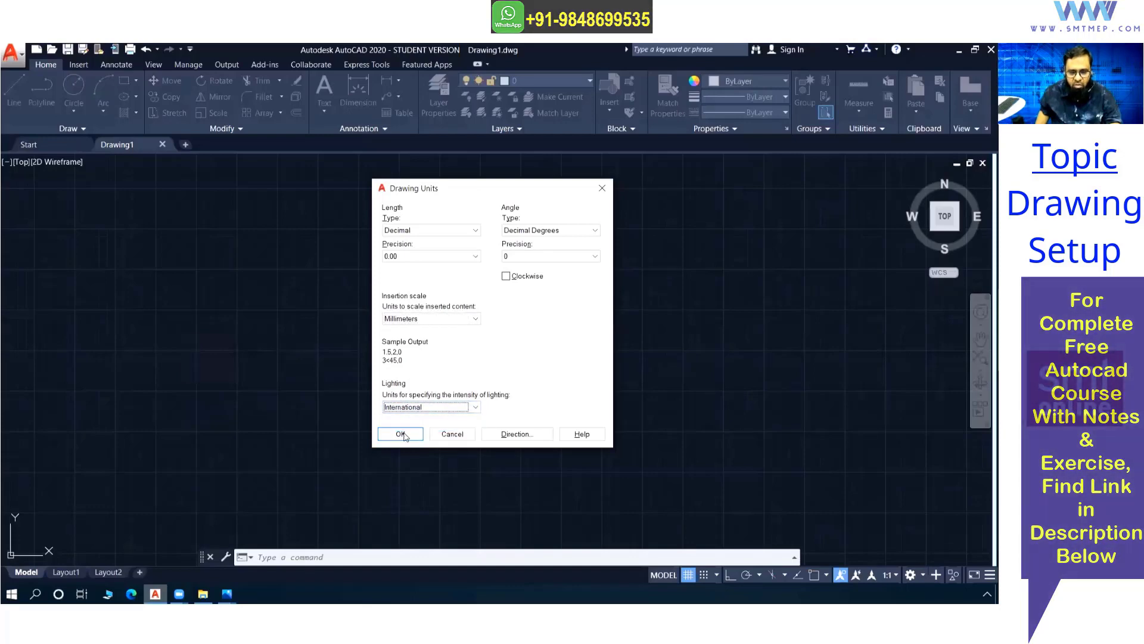
left_click(405, 434)
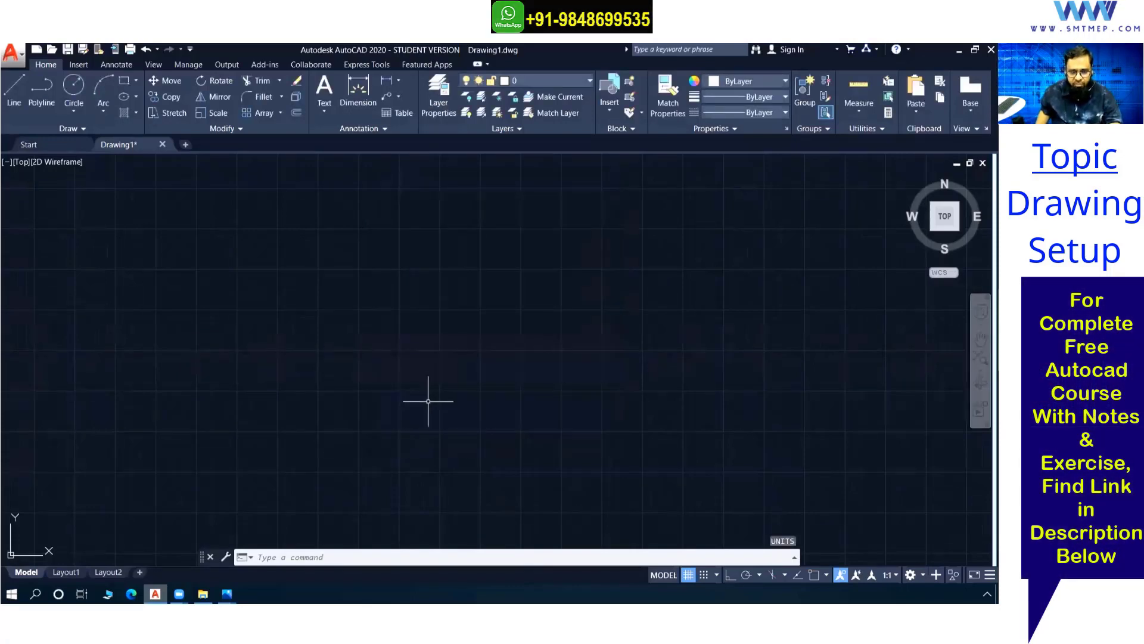
Start a trial line, compare its direction with Ortho mode on and off, and leave Ortho on with the line cancelled
type("l")
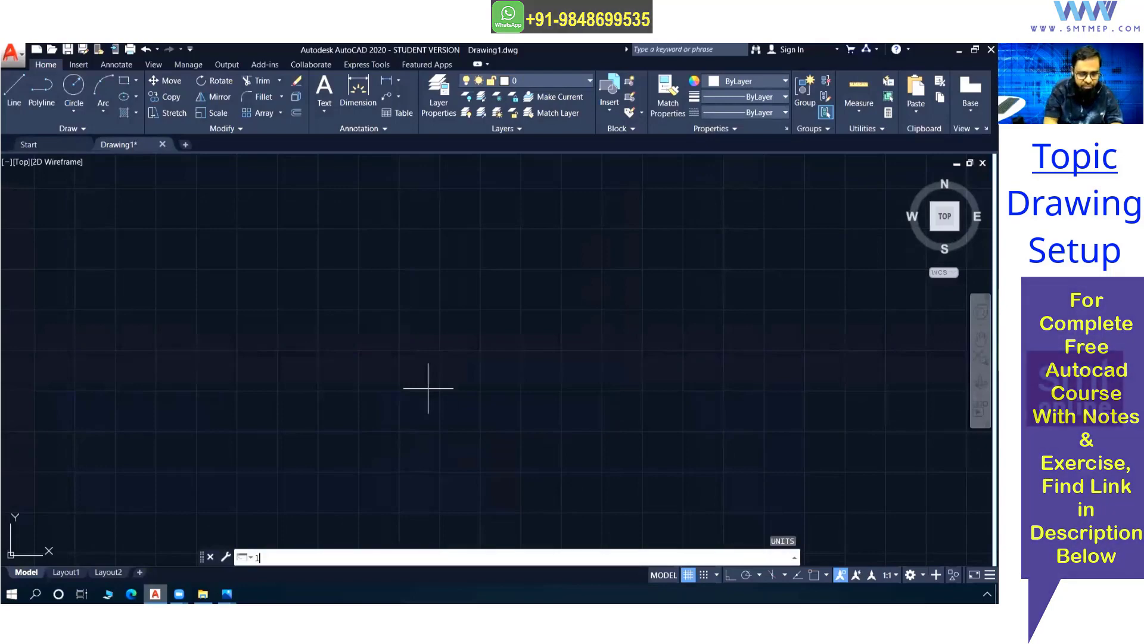
key("Return")
left_click(260, 369)
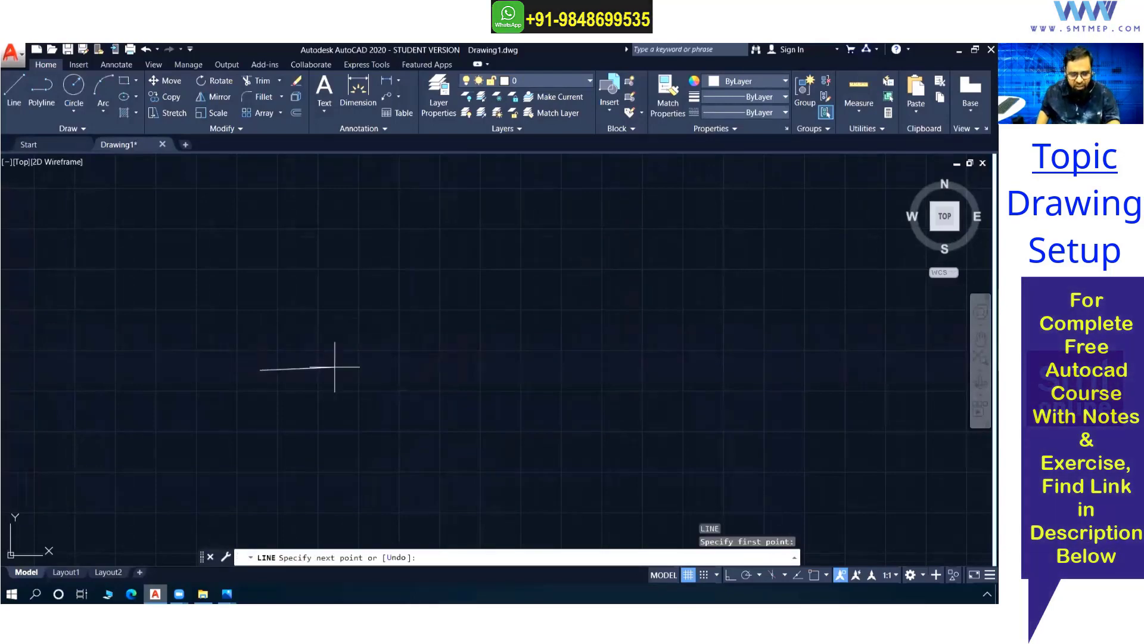
key("F8")
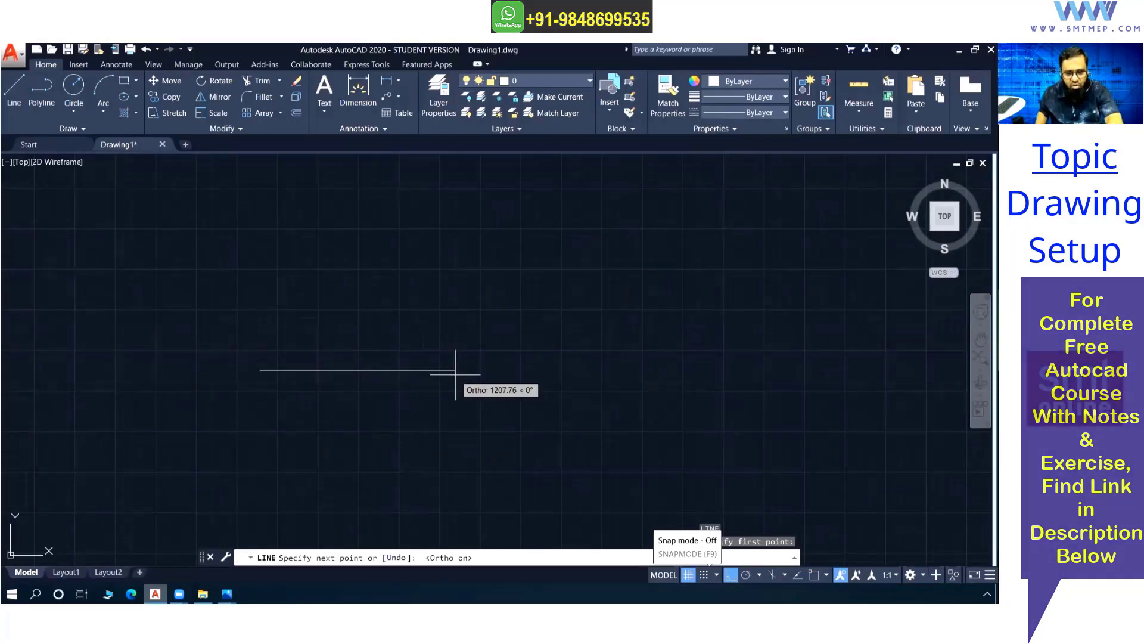
key("F8")
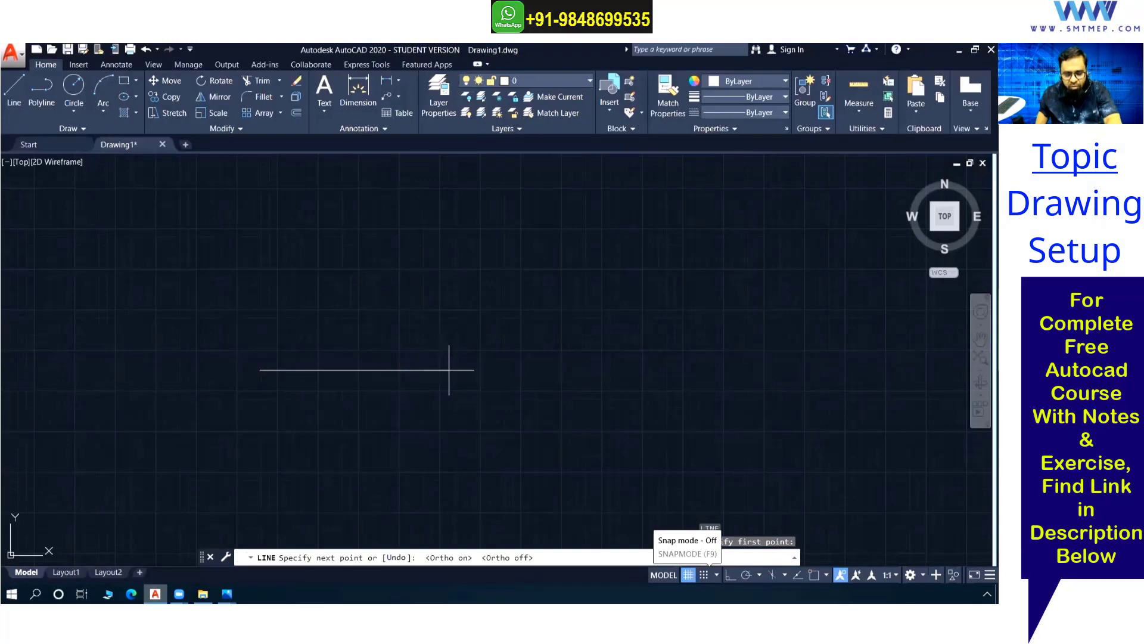
key("F8")
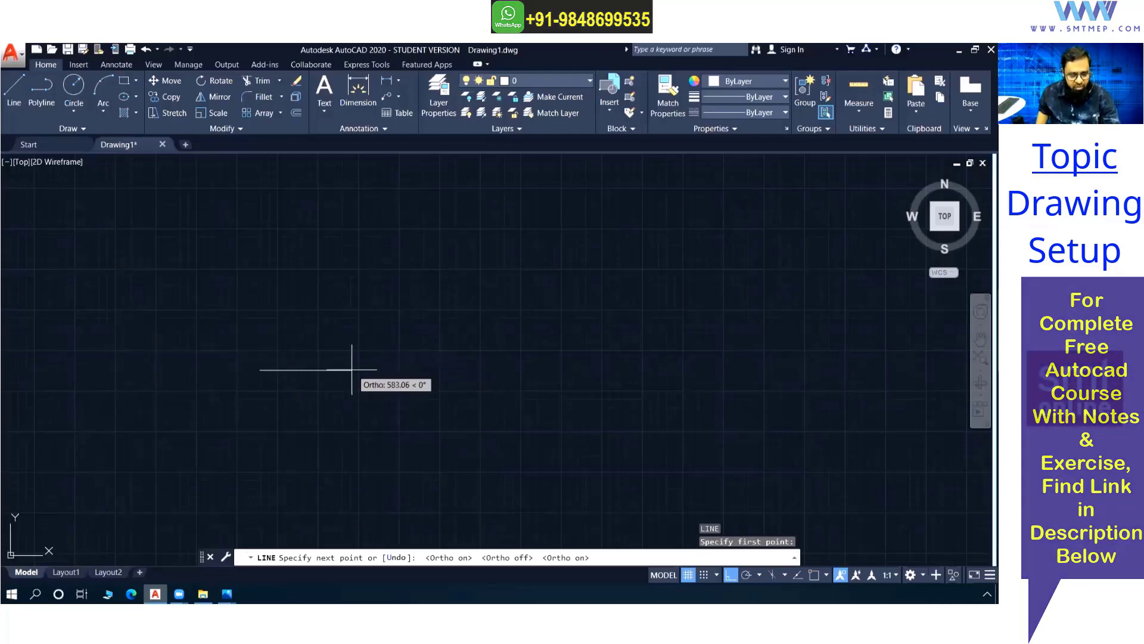
key("Escape")
Draw a horizontal line 10 mm long in the drawing area with the LINE command
type("l")
key("Return")
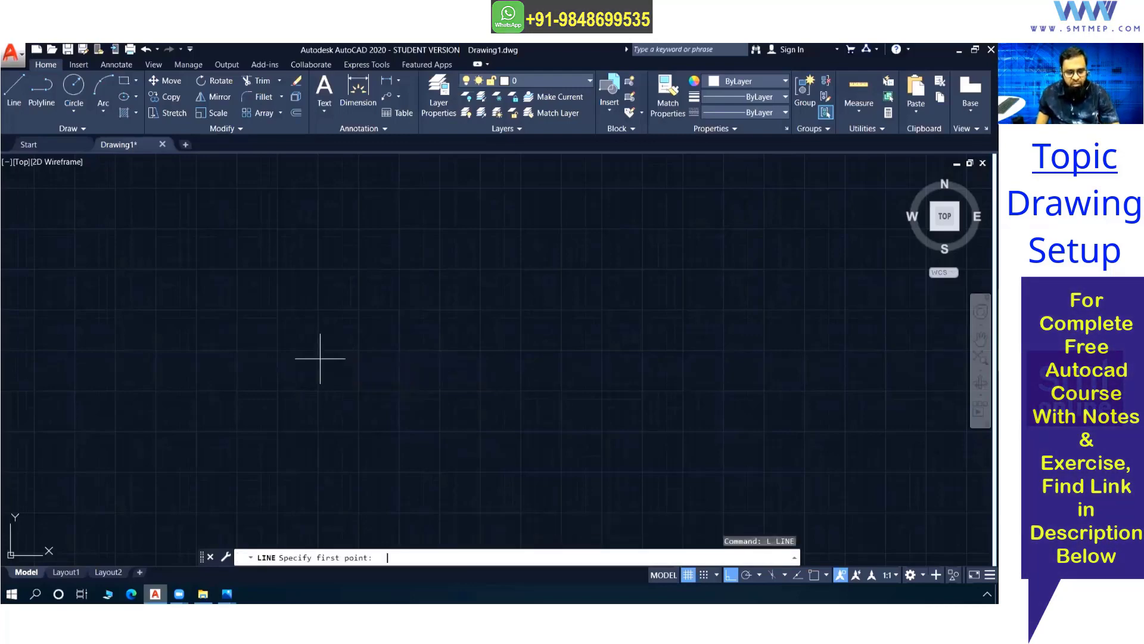
left_click(283, 348)
type("10")
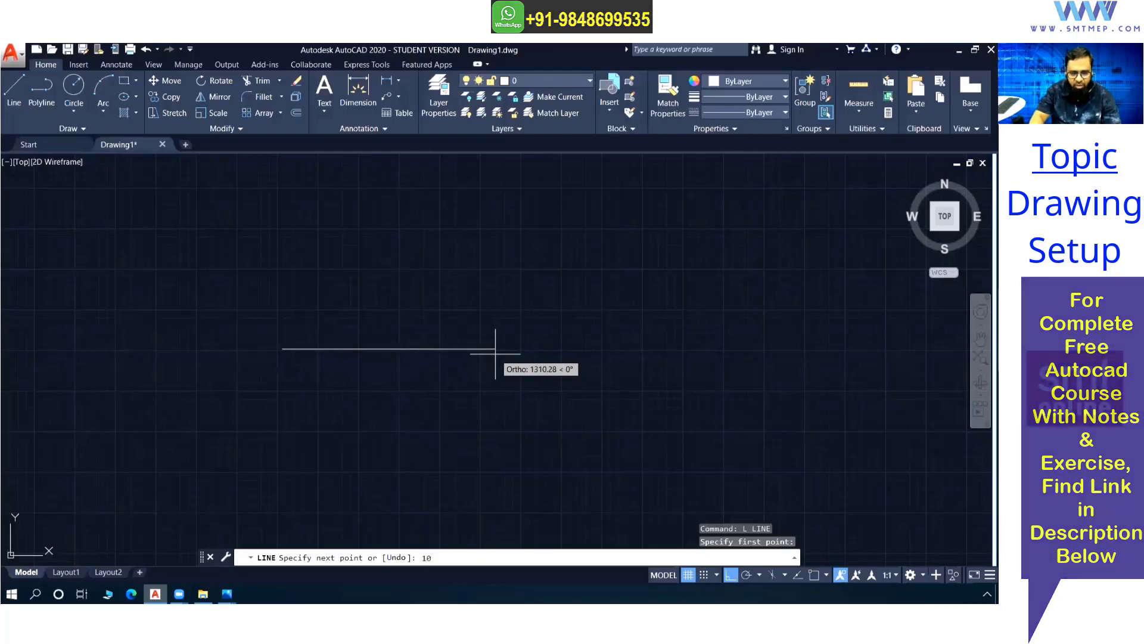
key("Return")
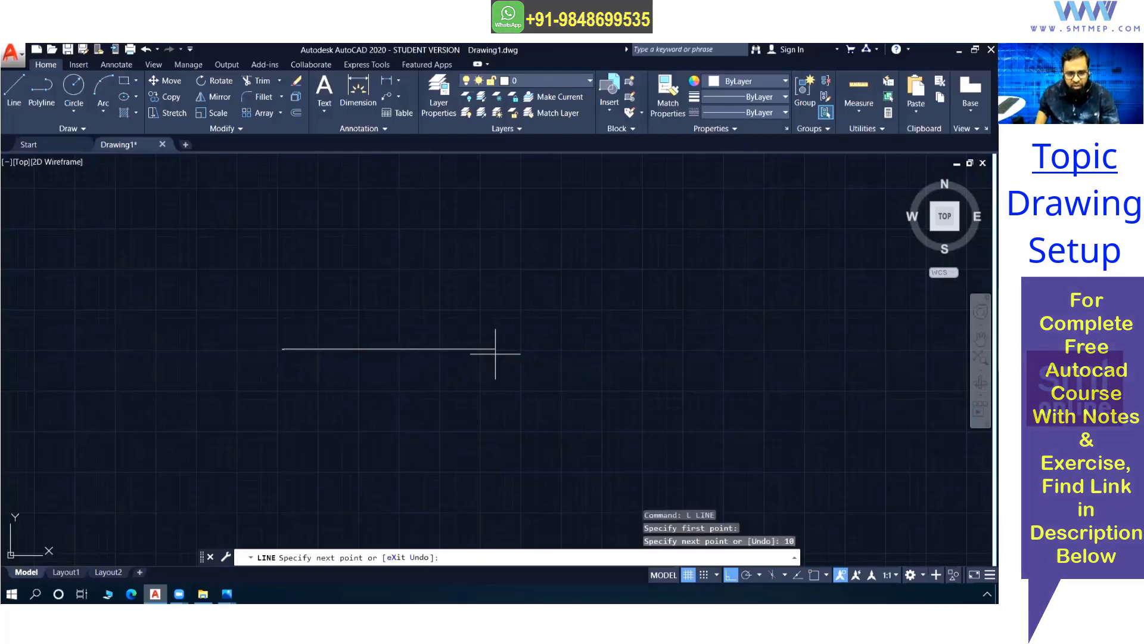
key("Return")
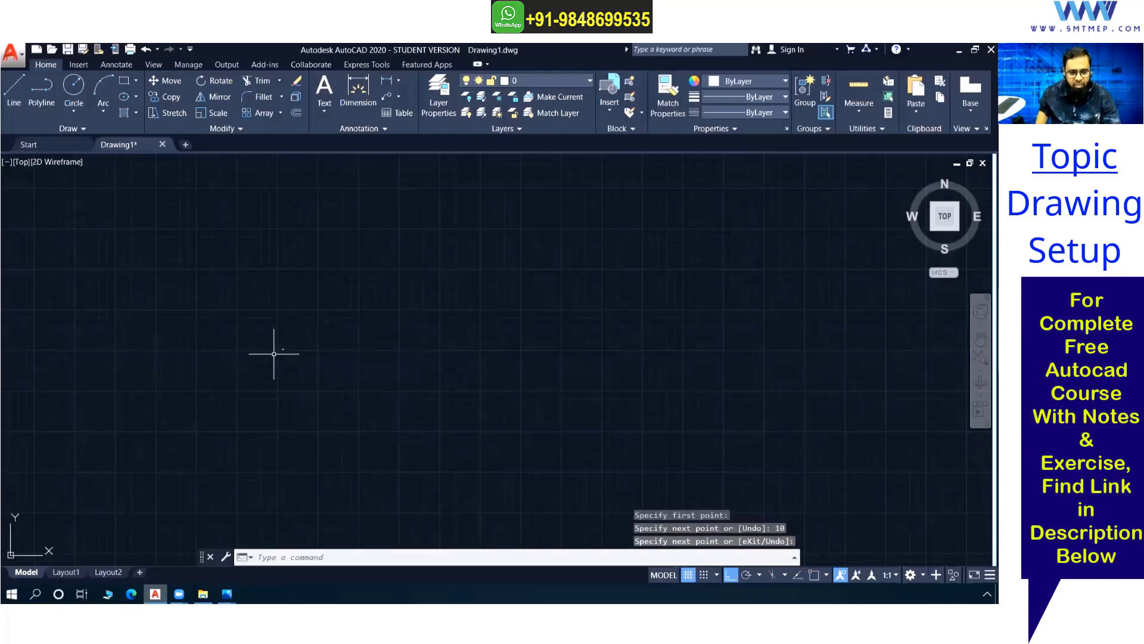
scroll(334, 322, "up", 5)
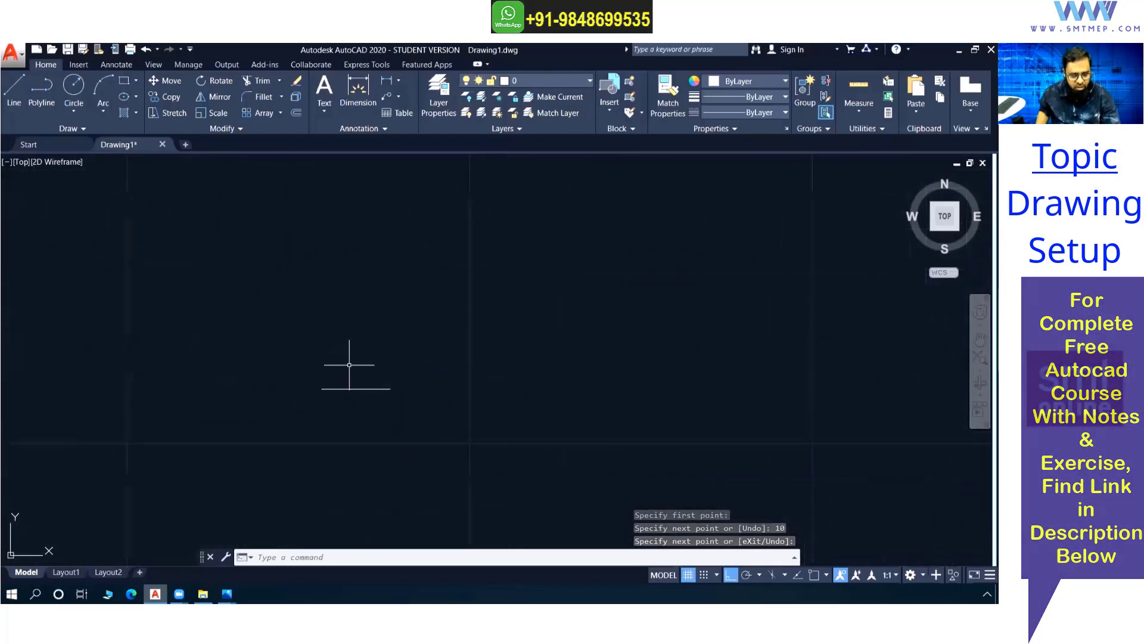
left_click(352, 389)
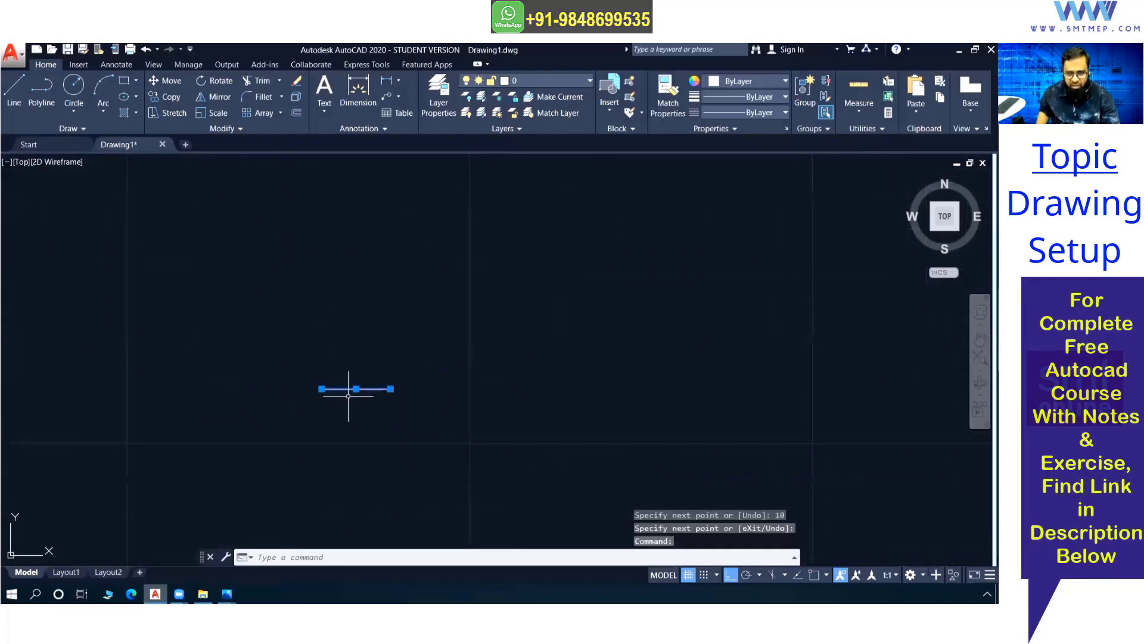
key("Escape")
key("Escape")
key("Escape")
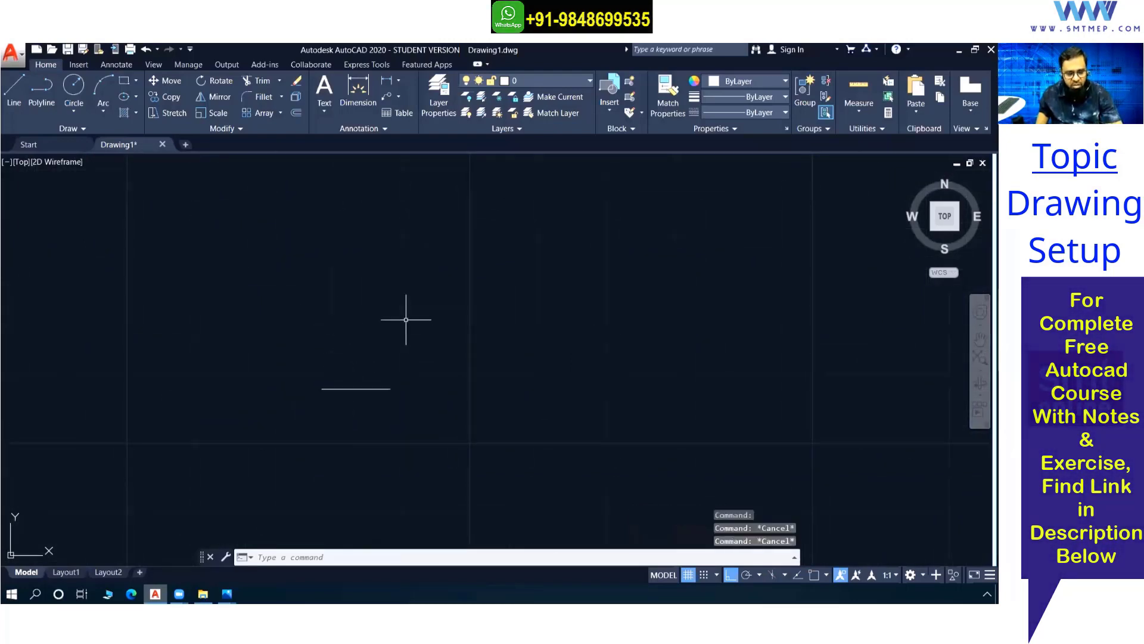
type("d")
key("Return")
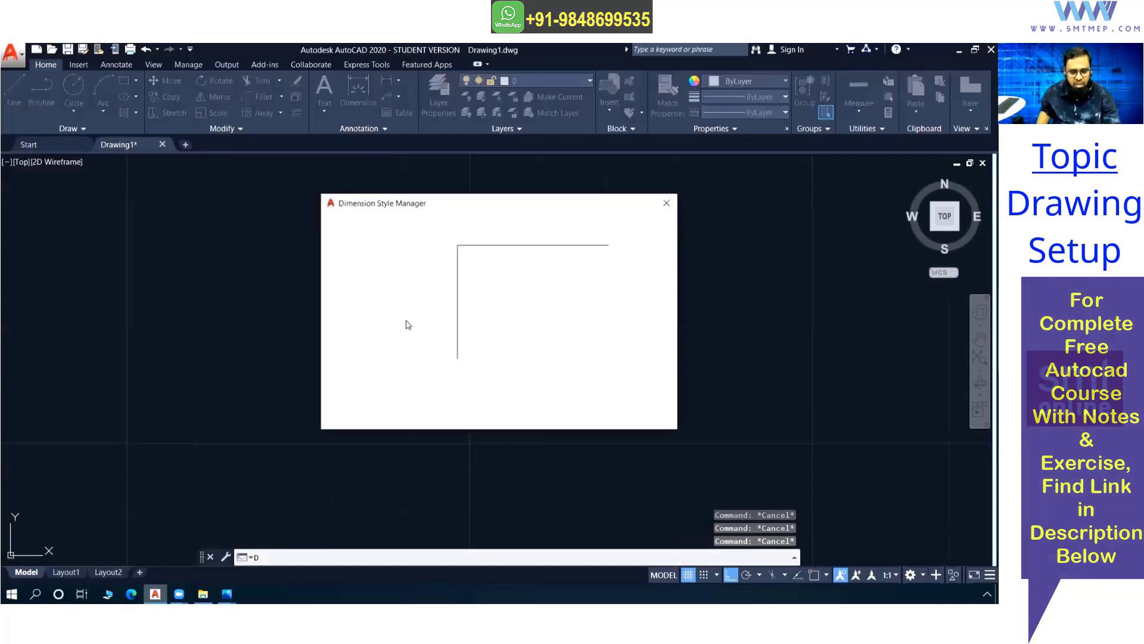
left_click(581, 415)
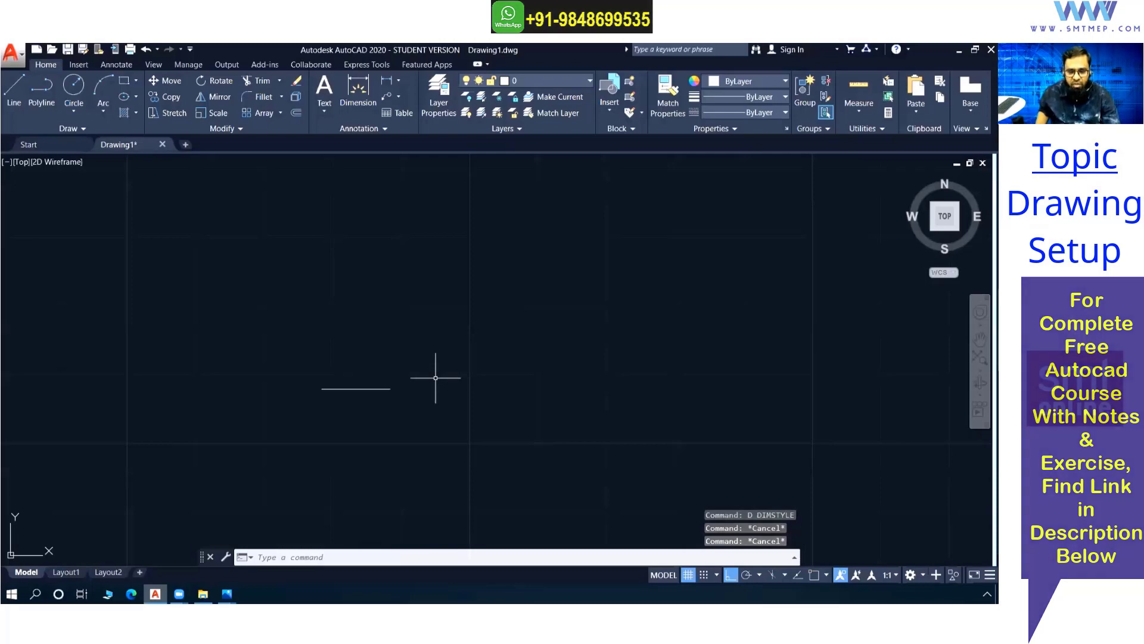
Measure the line's length between its endpoints with DIST and object snap on, and show the result in the command history
type("d")
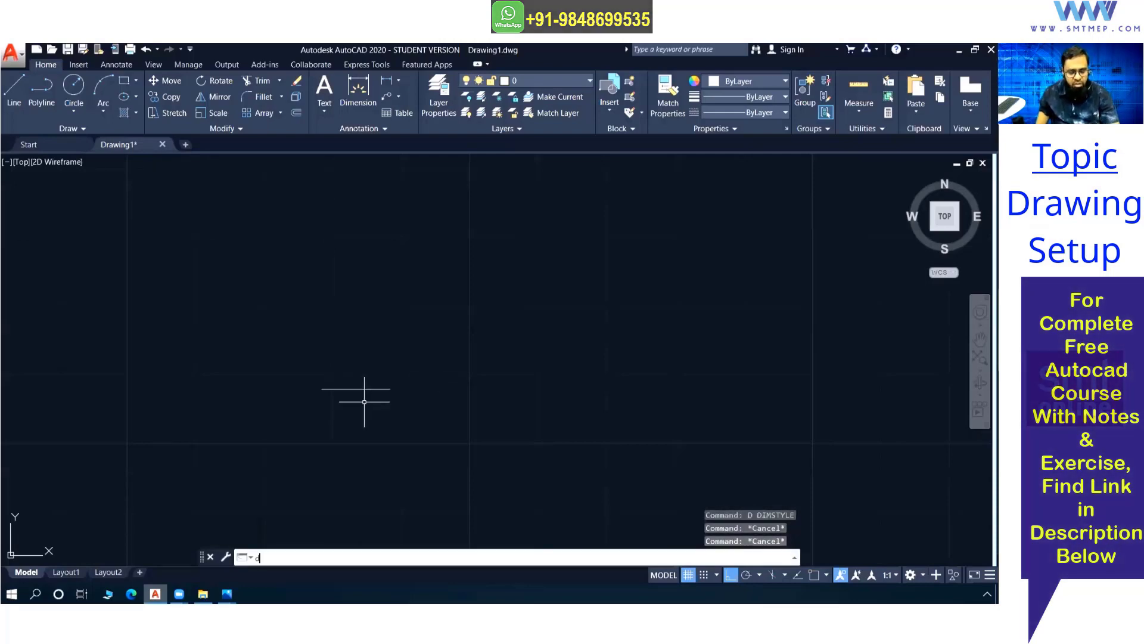
type("i")
key("Return")
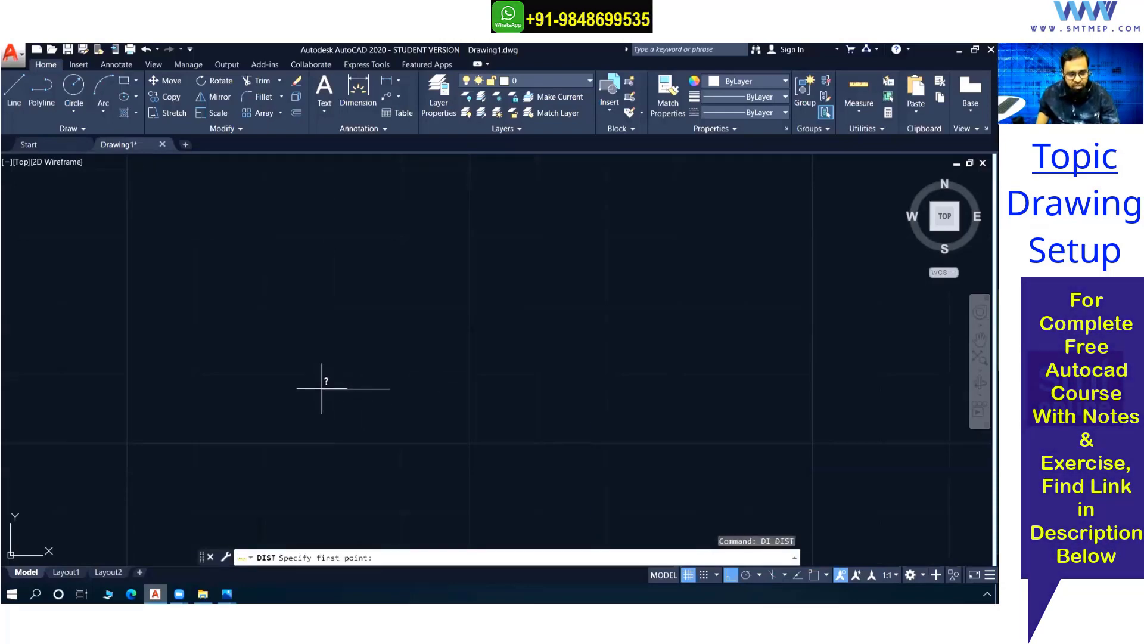
key("F3")
left_click(322, 388)
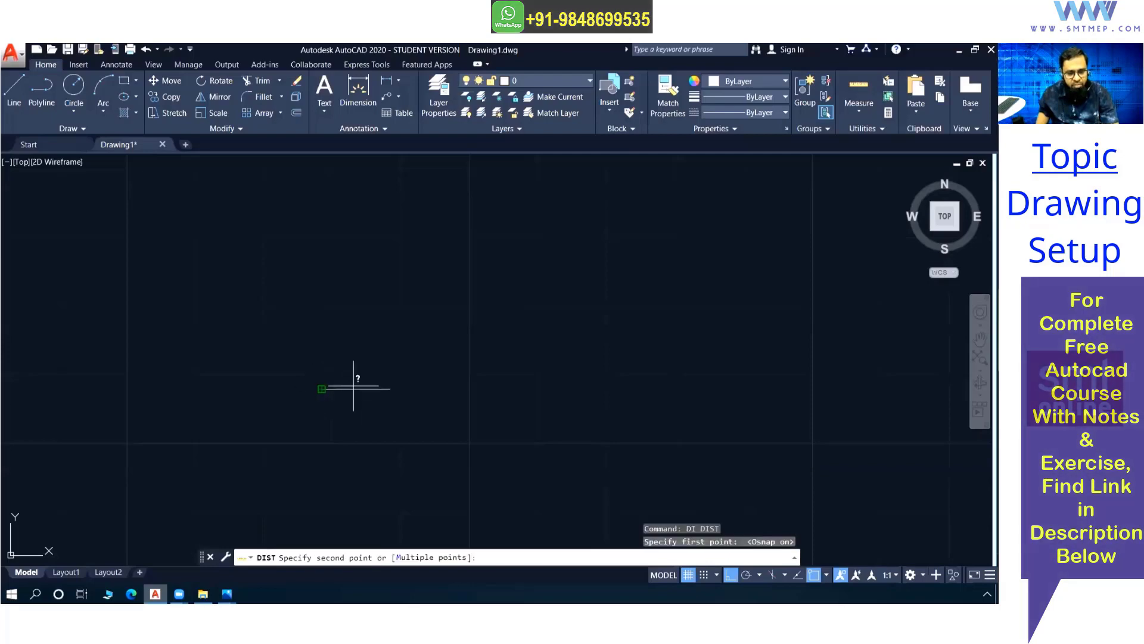
left_click(388, 388)
key("F2")
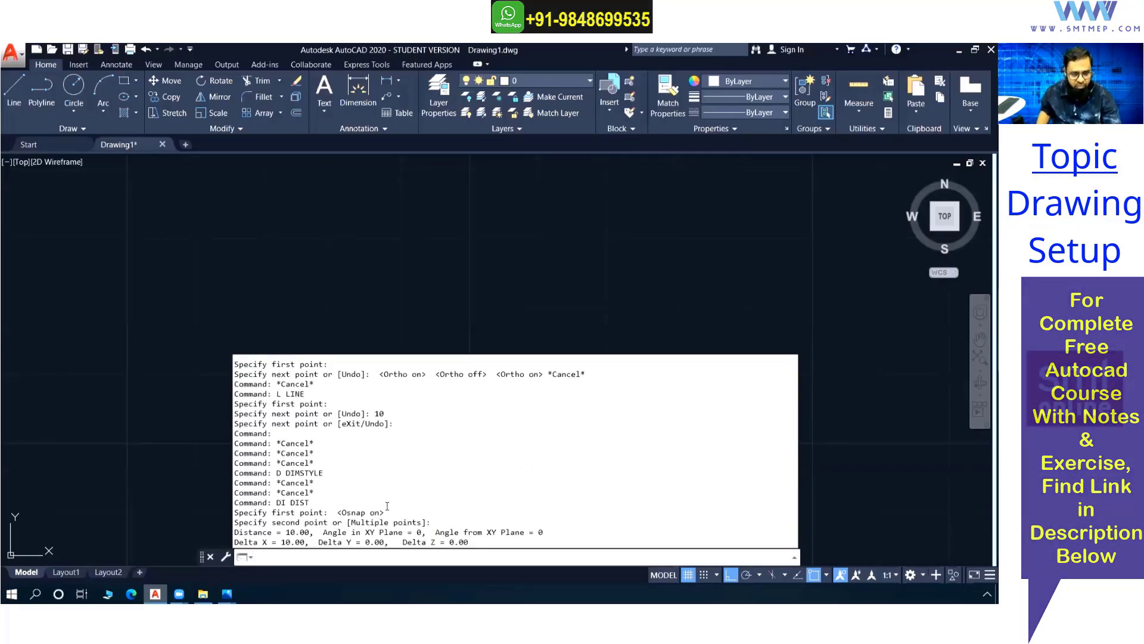
Highlight the measured distance value in the command history, and erase the 10 mm horizontal line from the drawing
left_click_drag(285, 532, 307, 529)
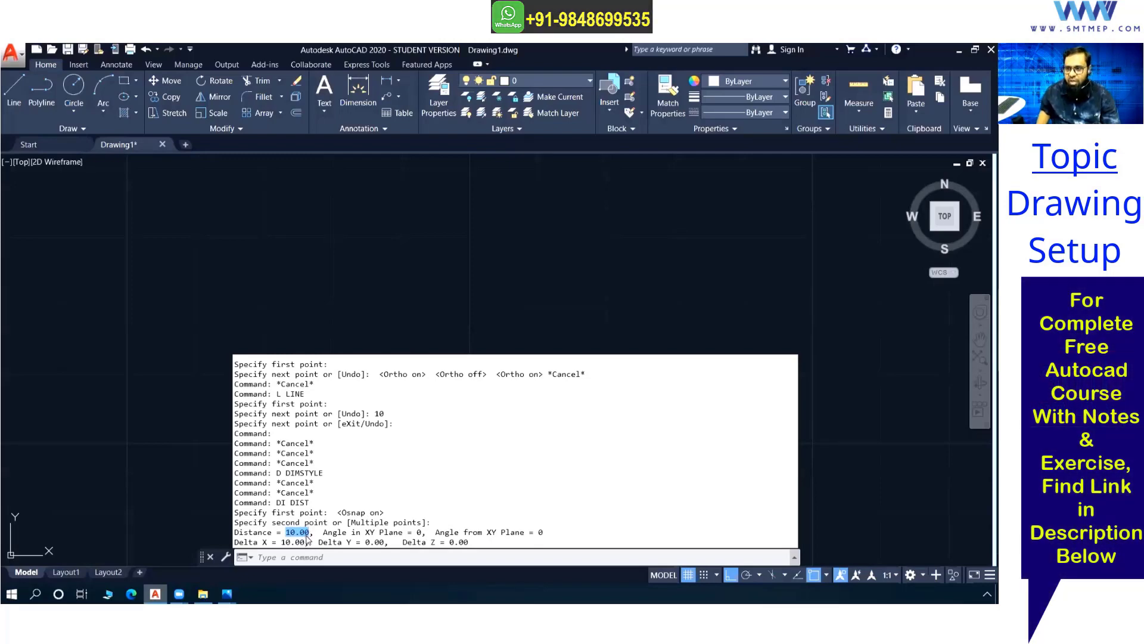
key("Escape")
key("Escape")
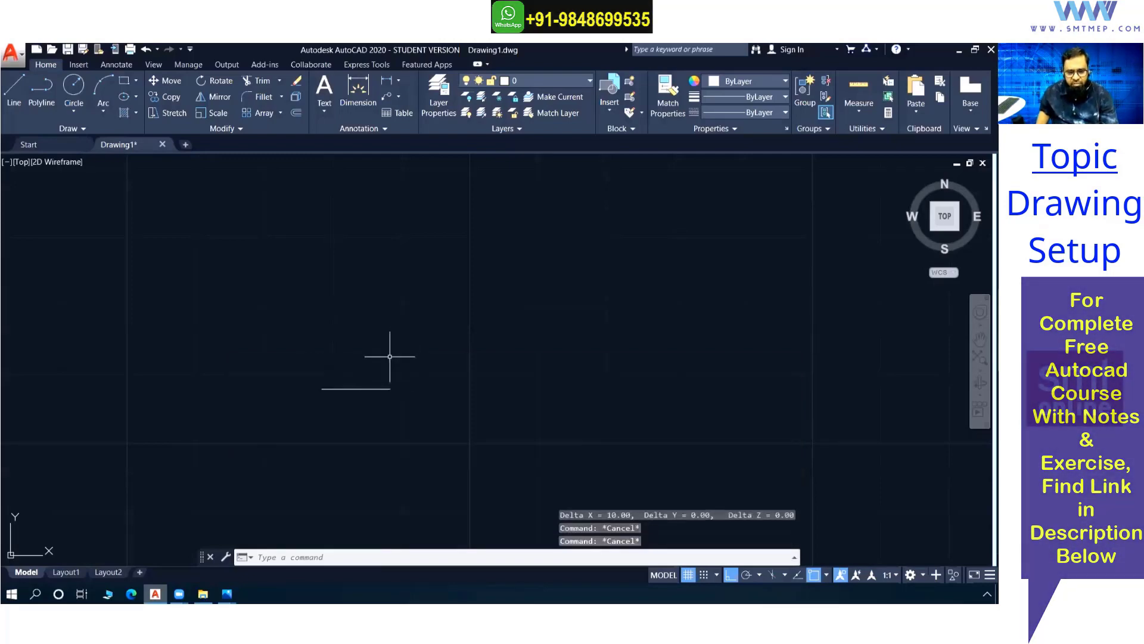
key("Escape")
left_click(295, 352)
left_click(418, 416)
key("Delete")
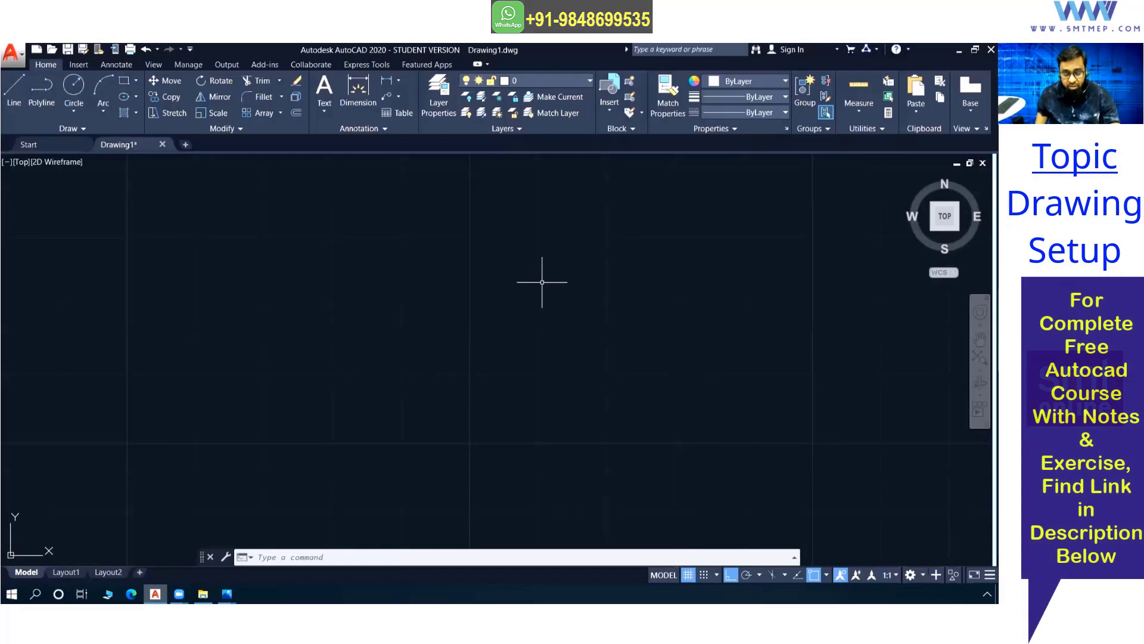
Draw a horizontal line 5 mm long in the drawing area with the LINE command
scroll(476, 311, "down", 3)
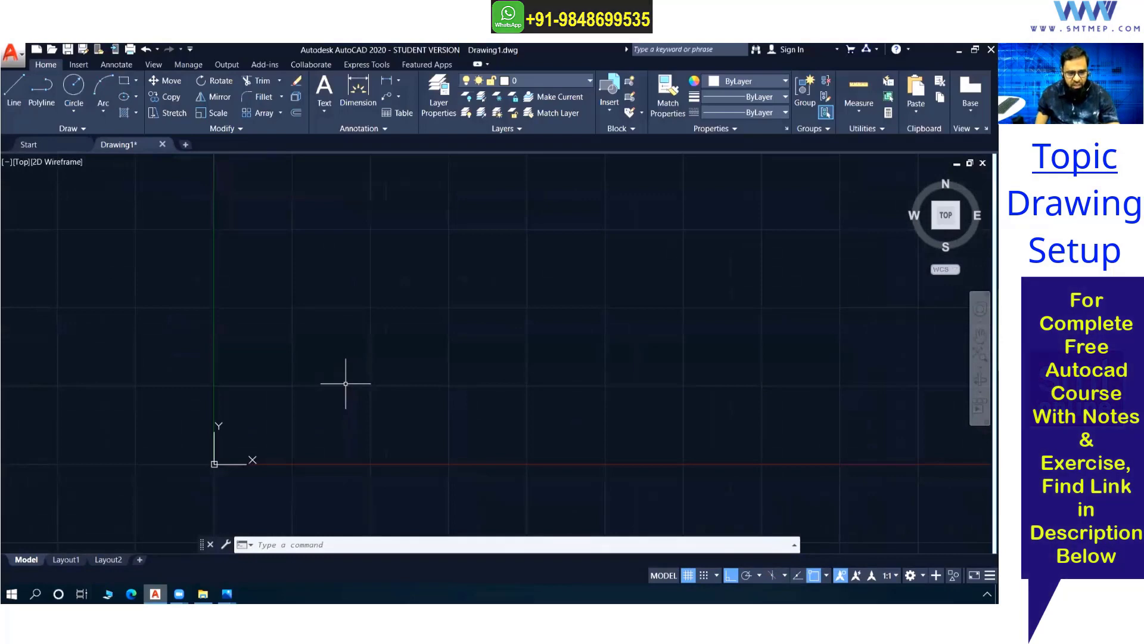
scroll(261, 404, "down", 5)
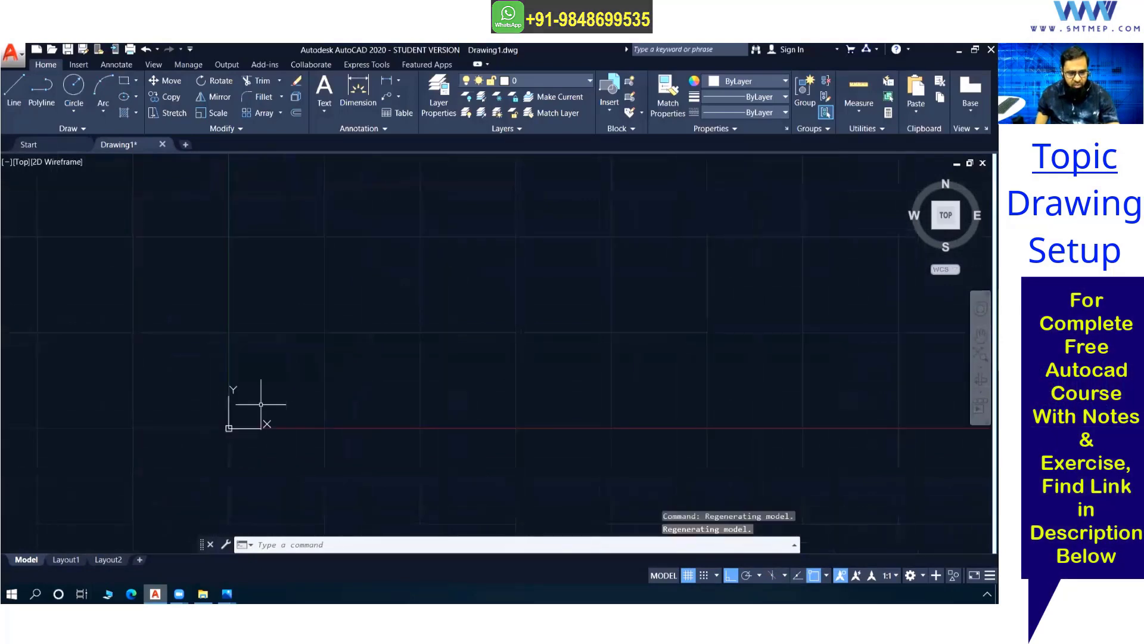
scroll(342, 358, "down", 10)
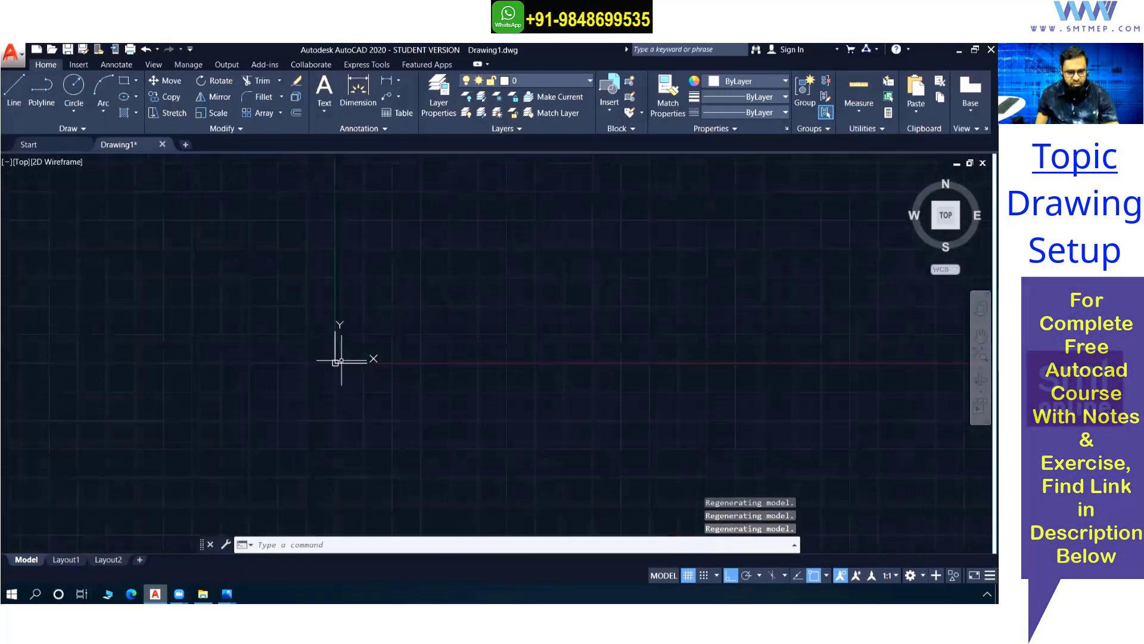
scroll(426, 305, "up", 5)
type("l")
key("Return")
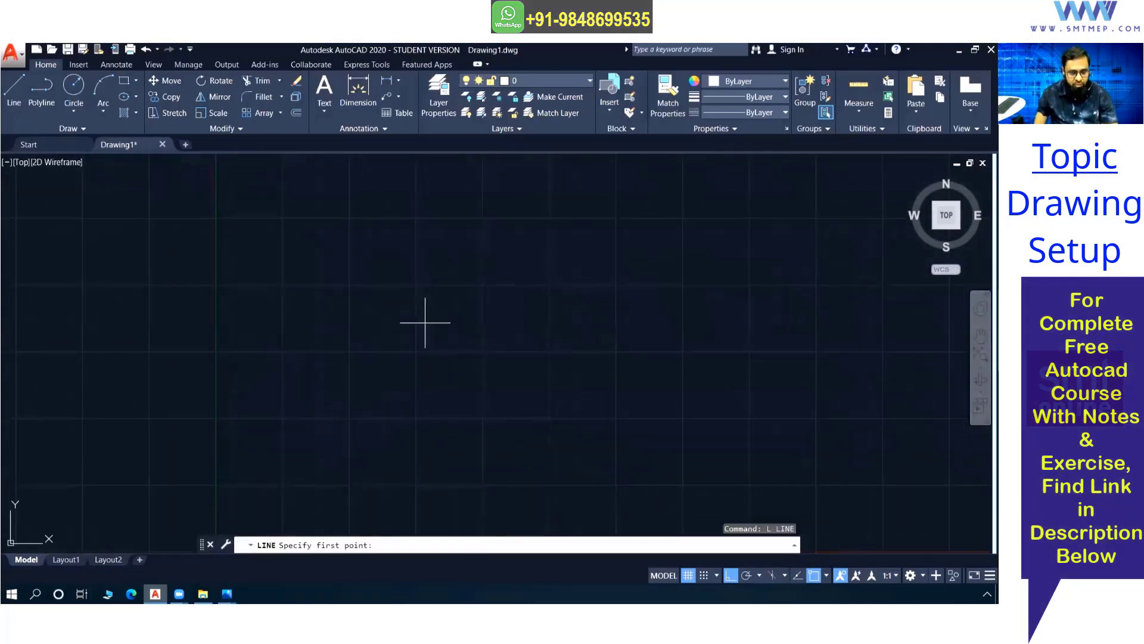
left_click(333, 339)
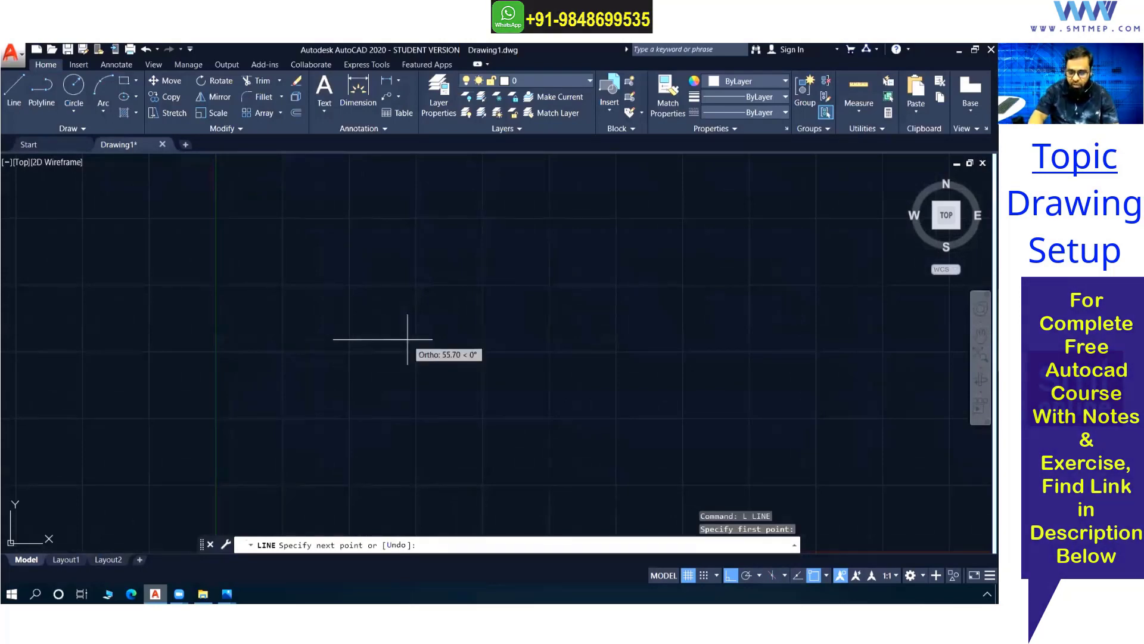
type("5")
key("Return")
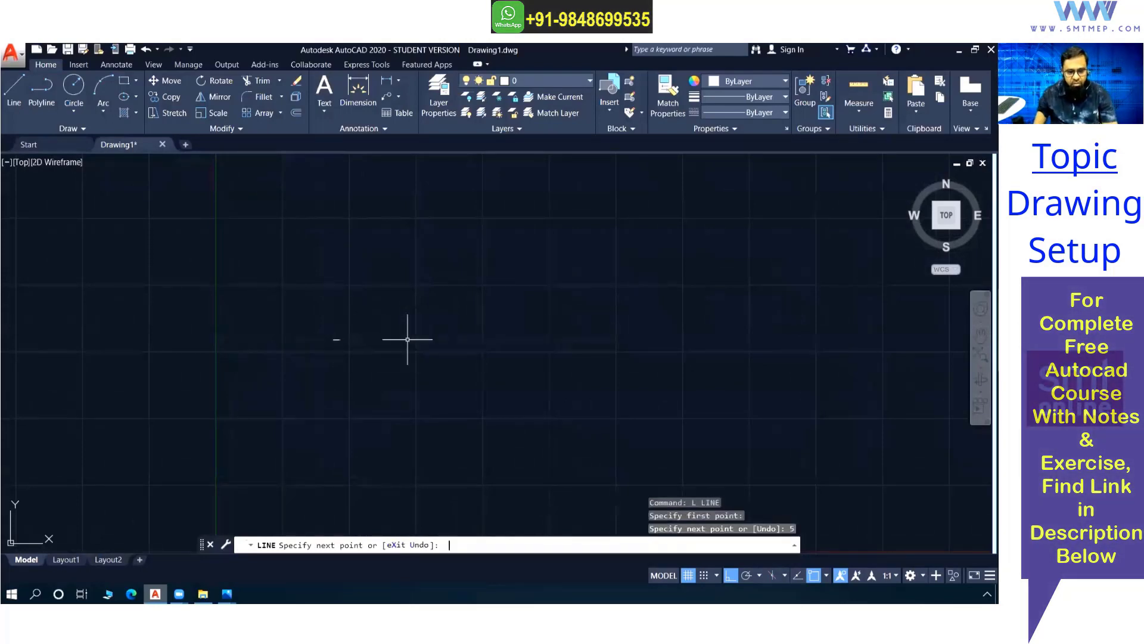
key("Return")
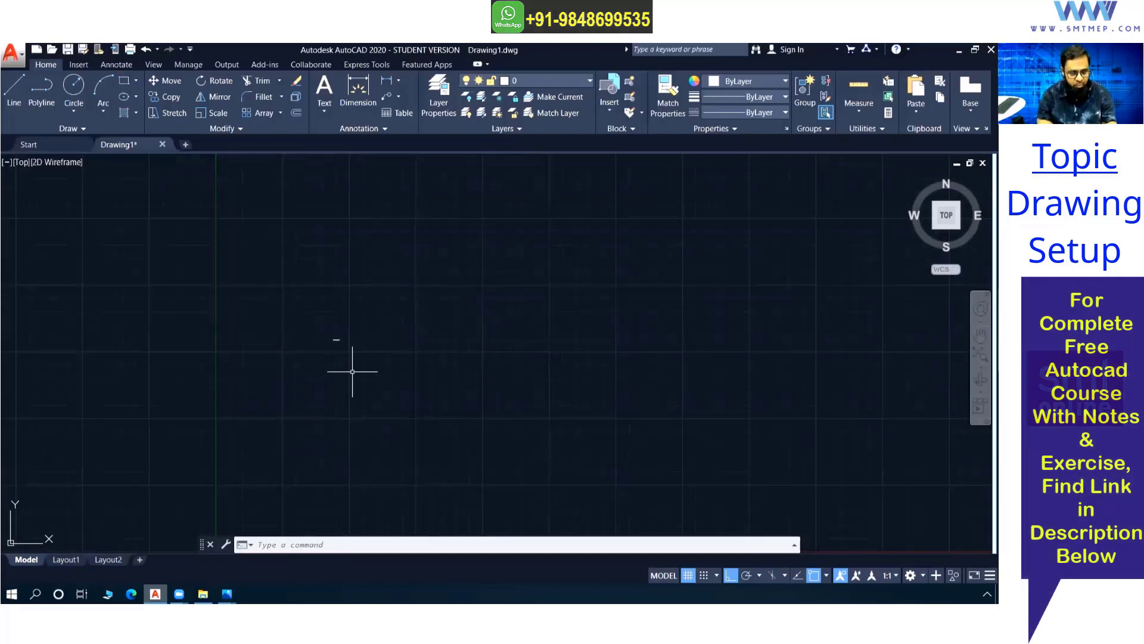
Erase all objects in the drawing with the ERASE command and its all selection option
type("e")
key("Return")
type("all")
key("Return")
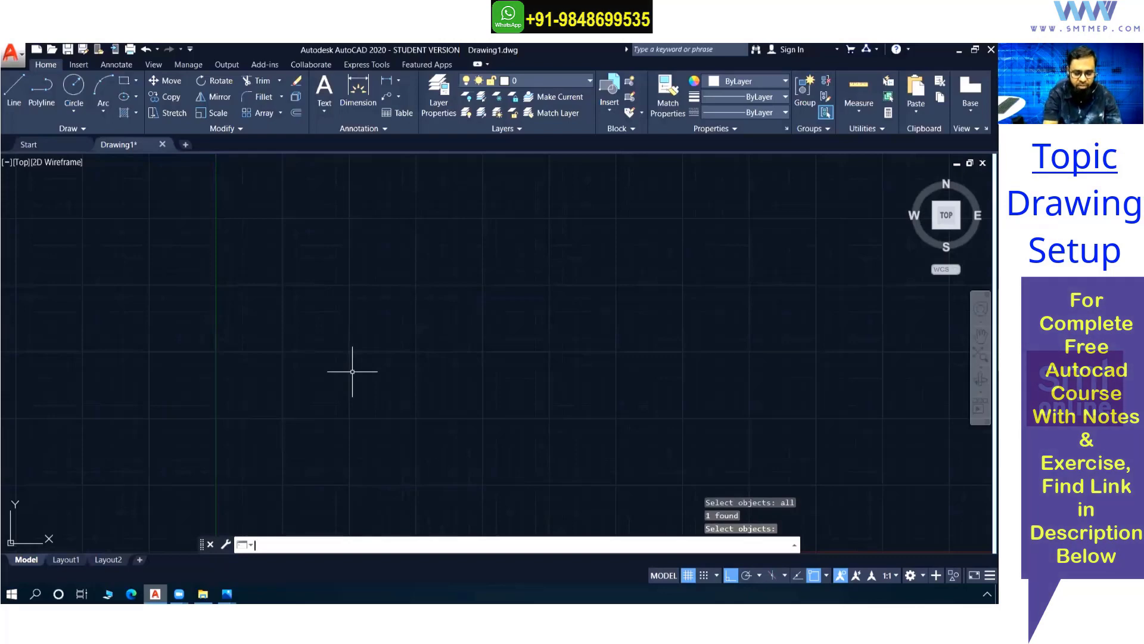
type("limits")
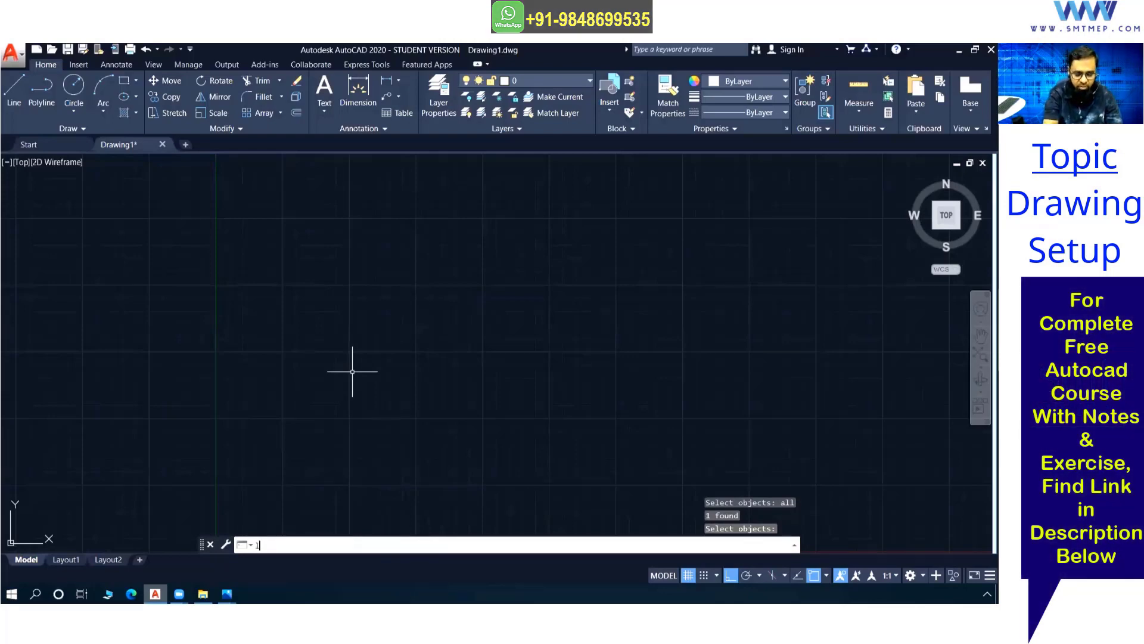
key("Return")
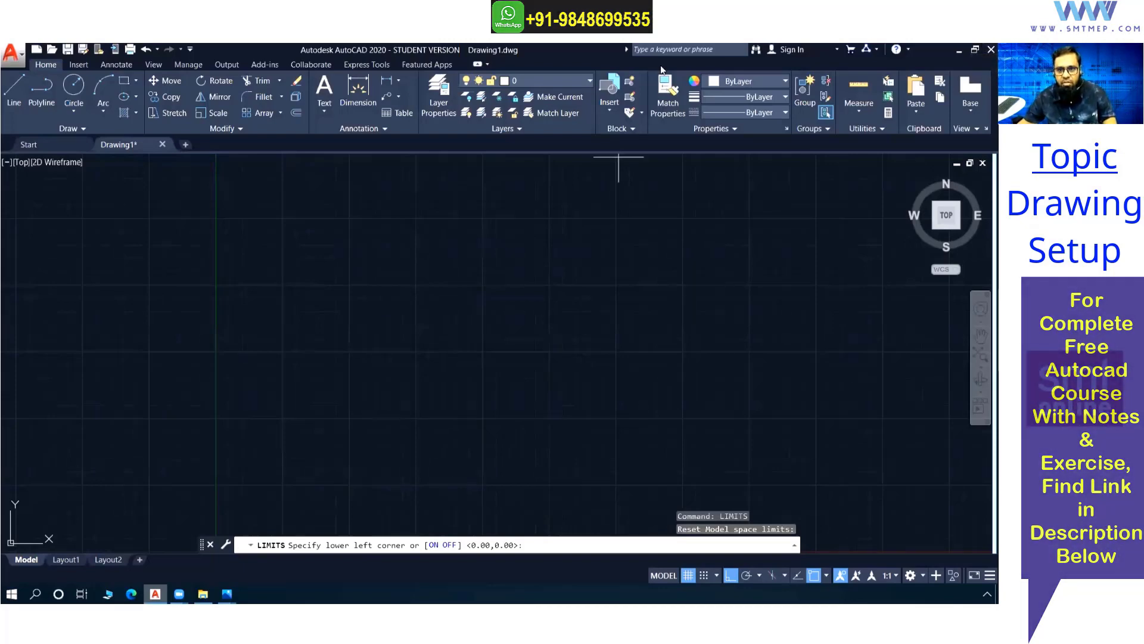
mouse_move(332, 391)
left_mouse_down()
mouse_move(320, 237)
mouse_move(593, 234)
mouse_move(602, 435)
left_mouse_up()
mouse_move(534, 450)
left_mouse_down()
mouse_move(388, 452)
mouse_move(327, 394)
mouse_move(337, 443)
mouse_move(320, 477)
mouse_move(333, 473)
left_mouse_up()
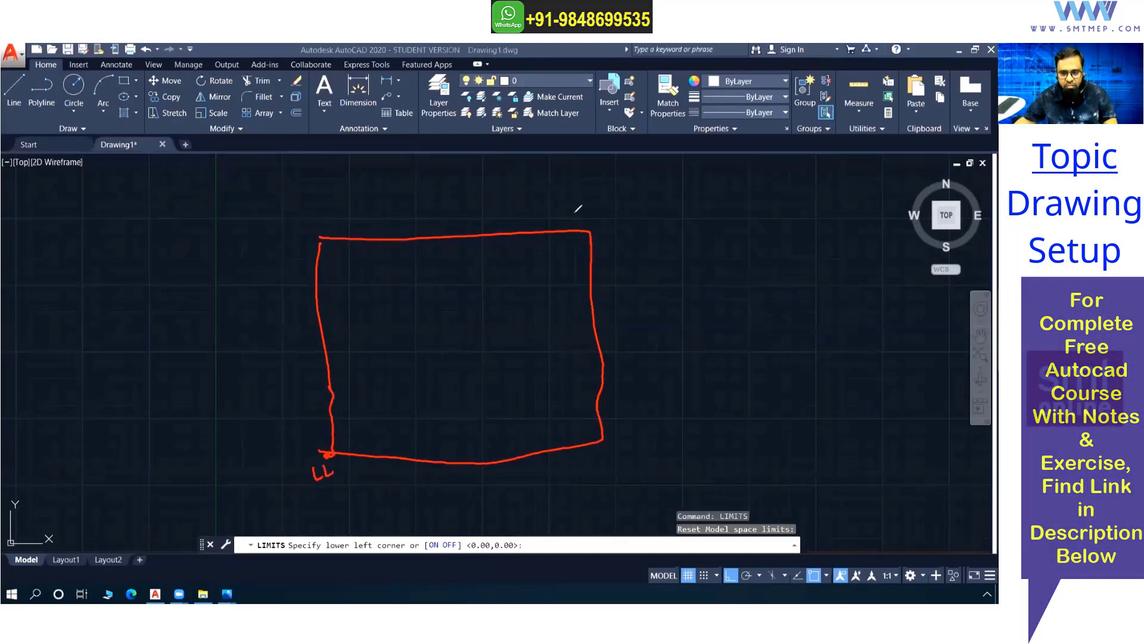
left_click_drag(599, 219, 628, 222)
left_click_drag(318, 487, 327, 495)
left_click_drag(339, 484, 337, 485)
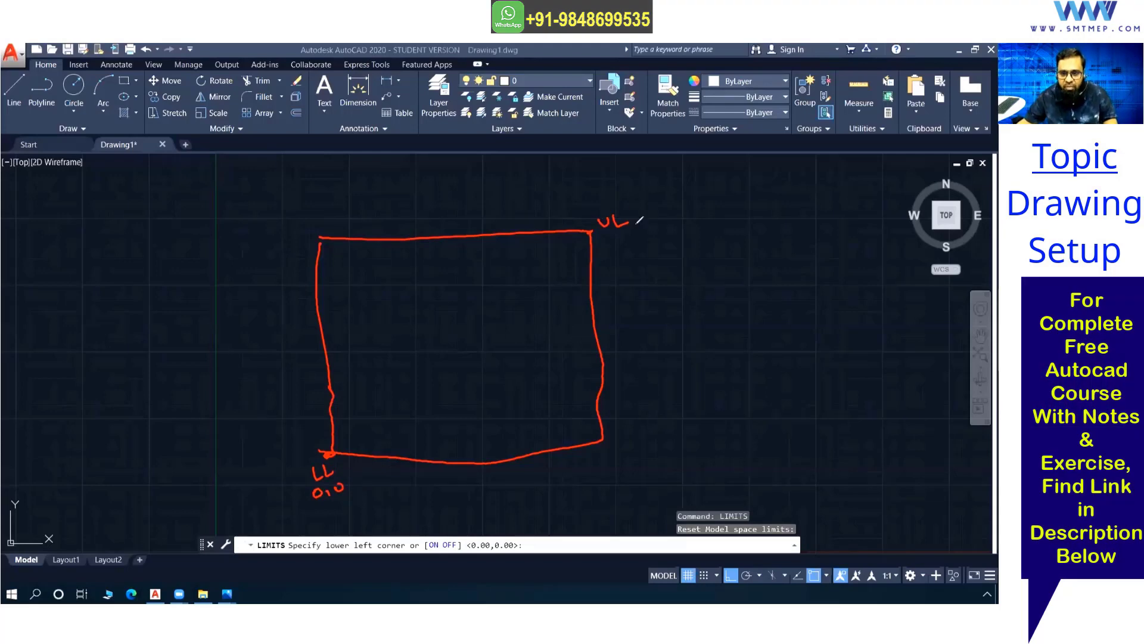
left_click_drag(626, 229, 612, 235)
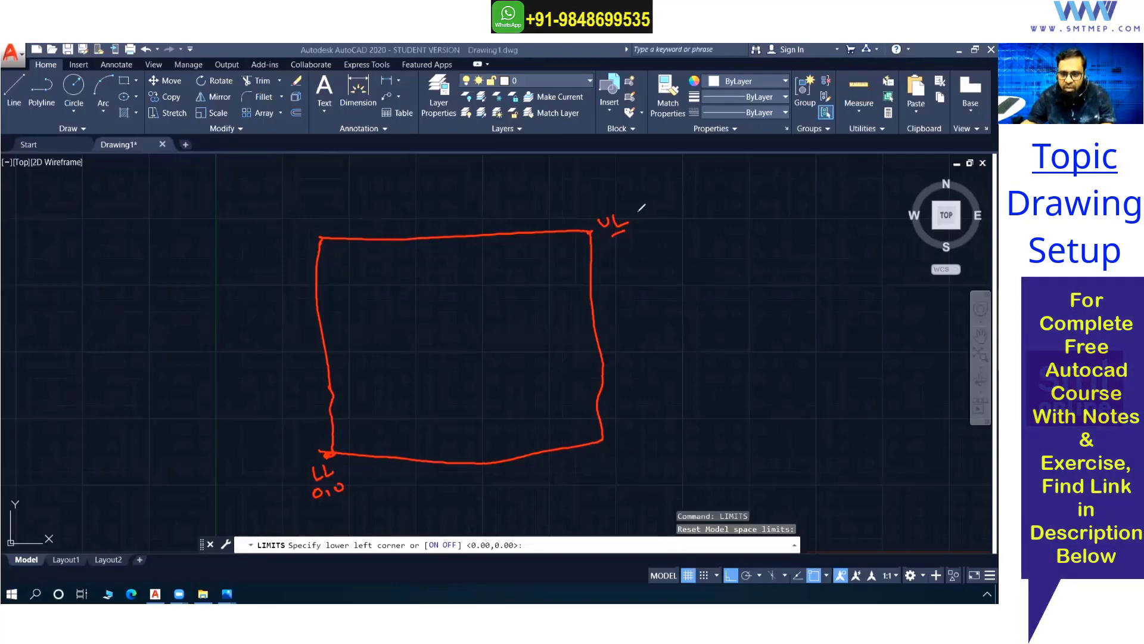
left_click_drag(638, 211, 685, 204)
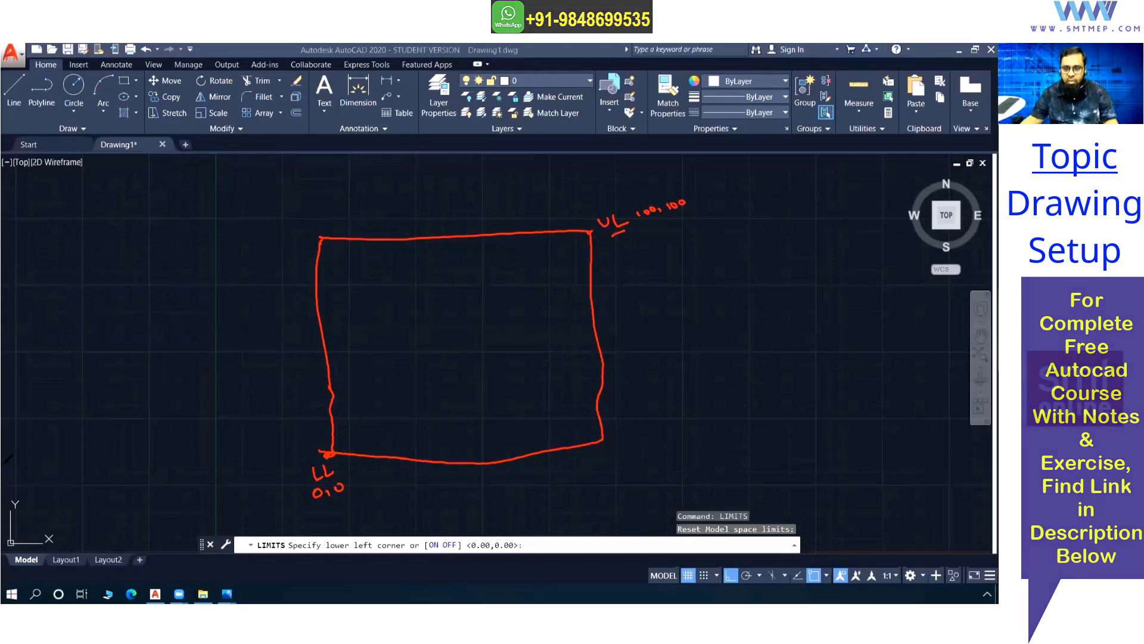
left_click_drag(314, 504, 338, 499)
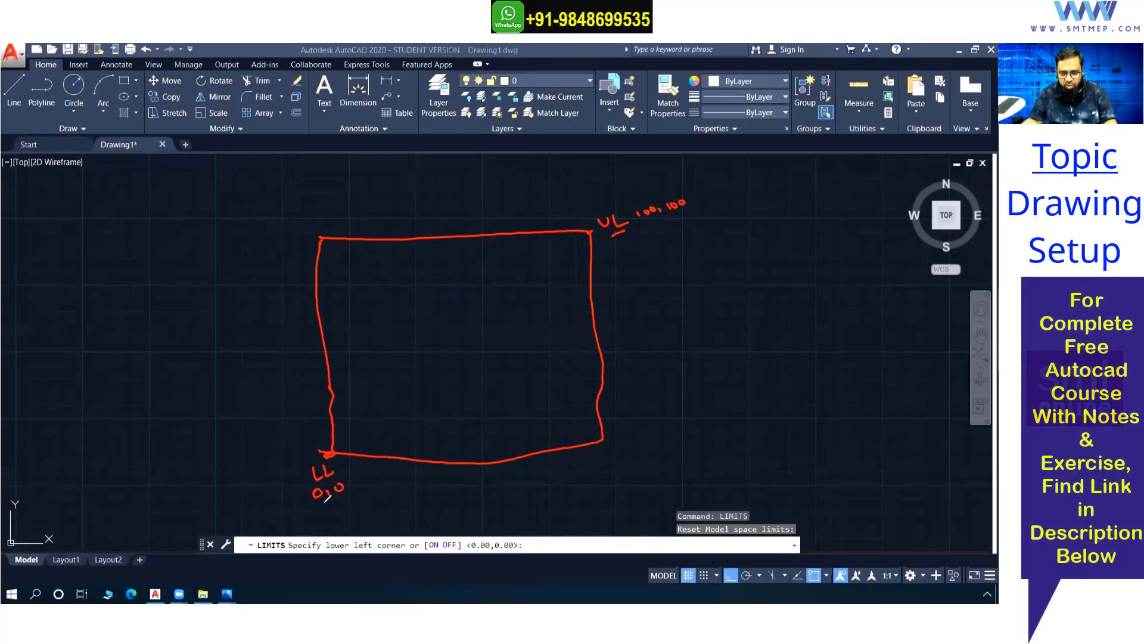
left_click_drag(650, 221, 684, 213)
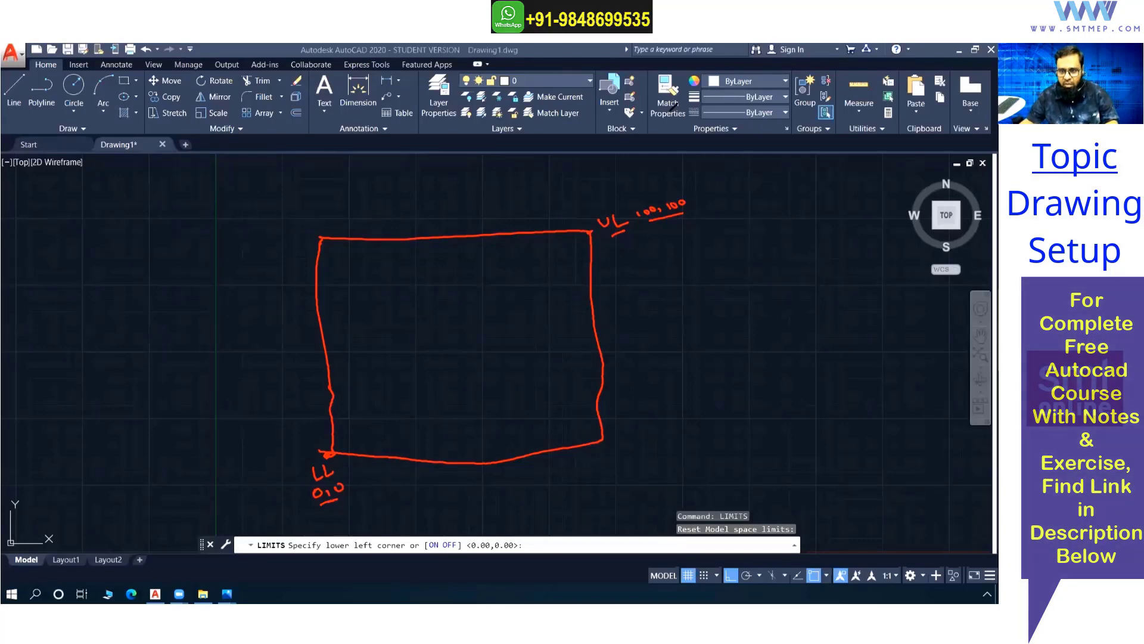
key("Escape")
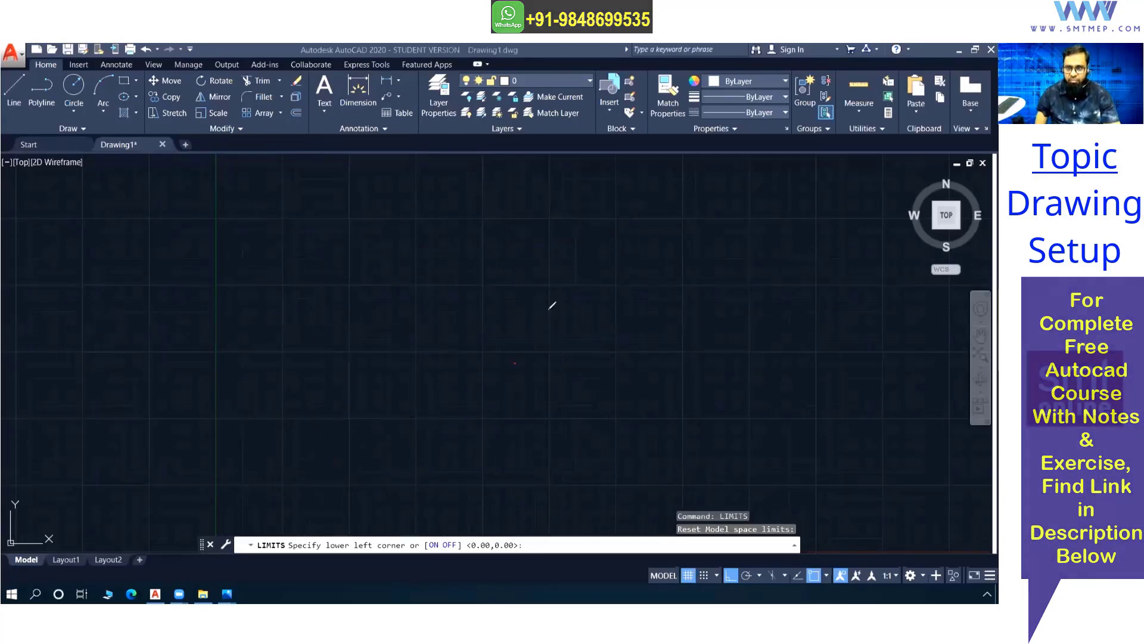
left_click(383, 546)
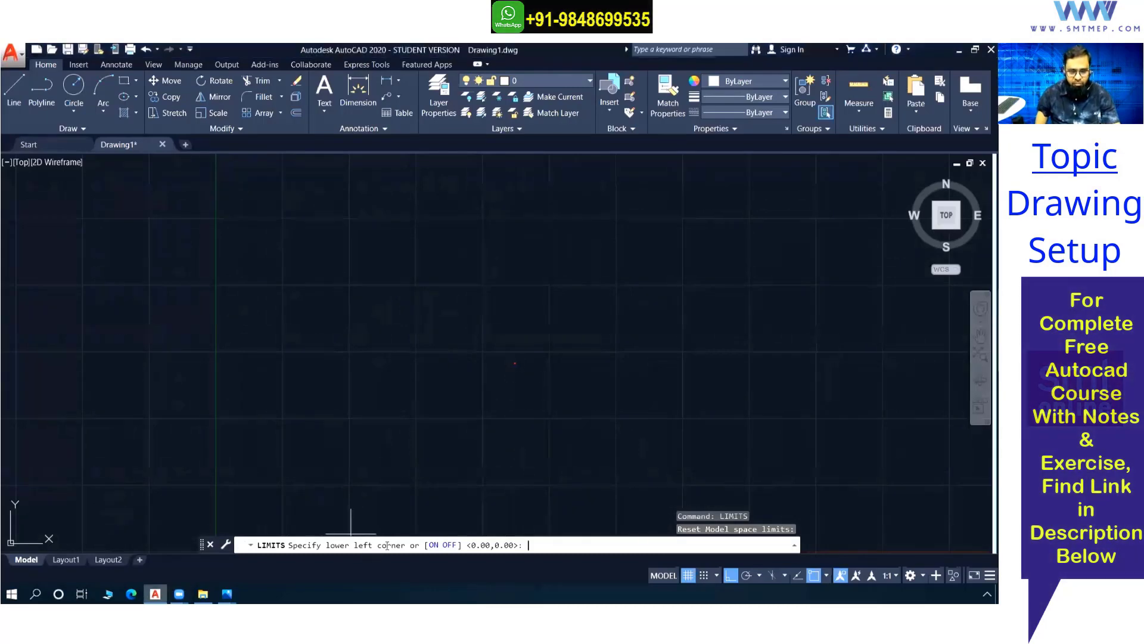
key("Escape")
Set the model space limits with the lower-left corner at 0,0 and the upper-right corner at 100,100
type("limits")
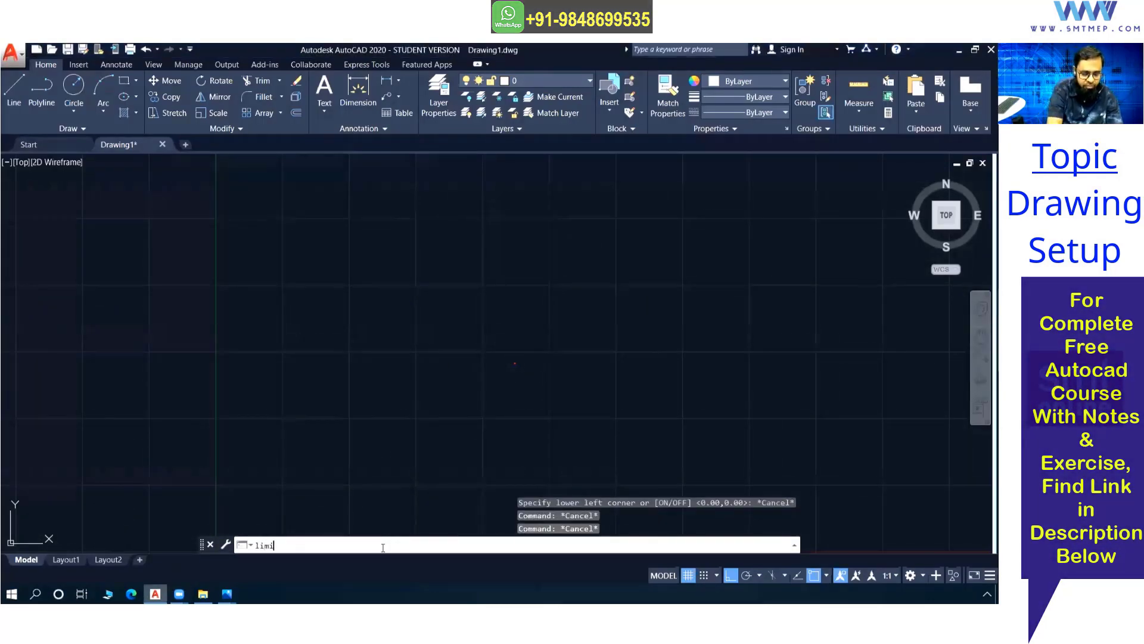
key("Return")
type("0,0")
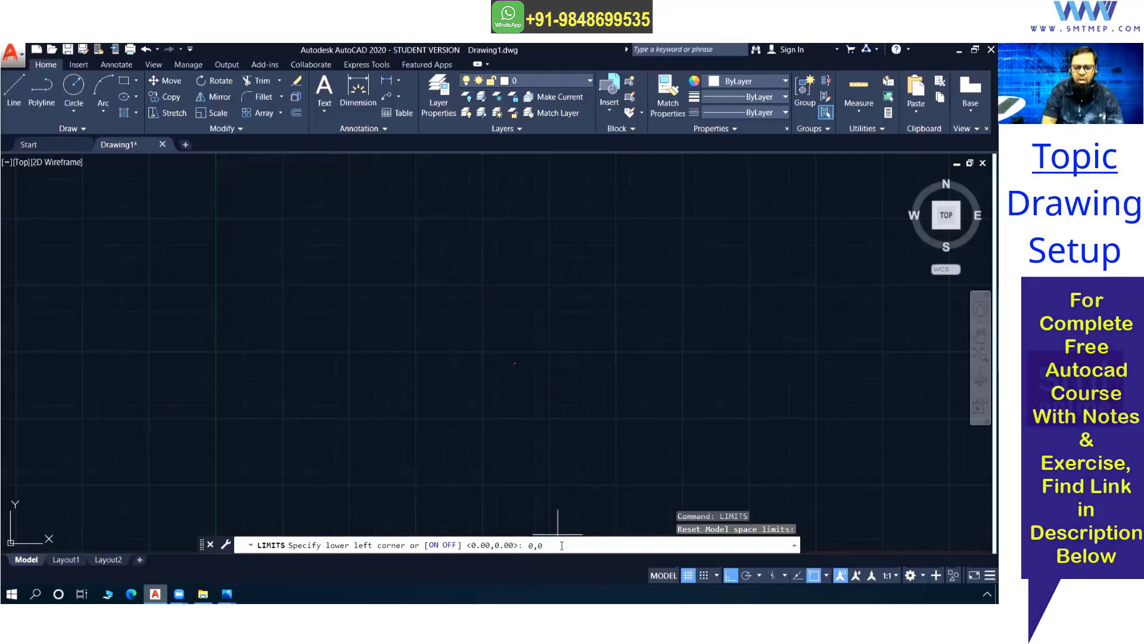
key("Return")
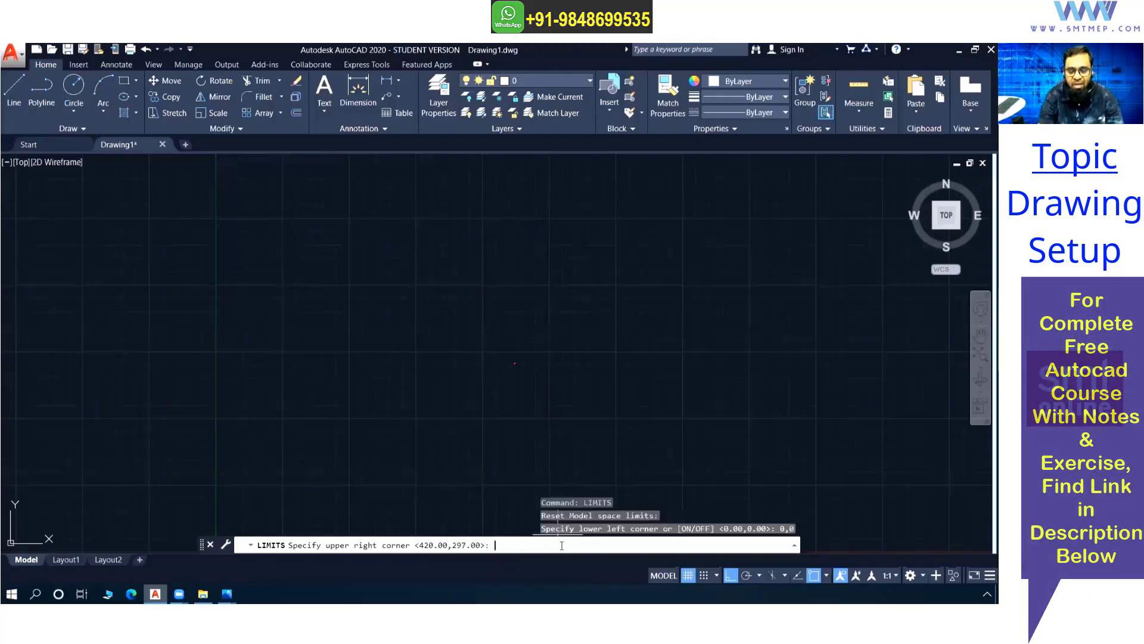
type("100,100")
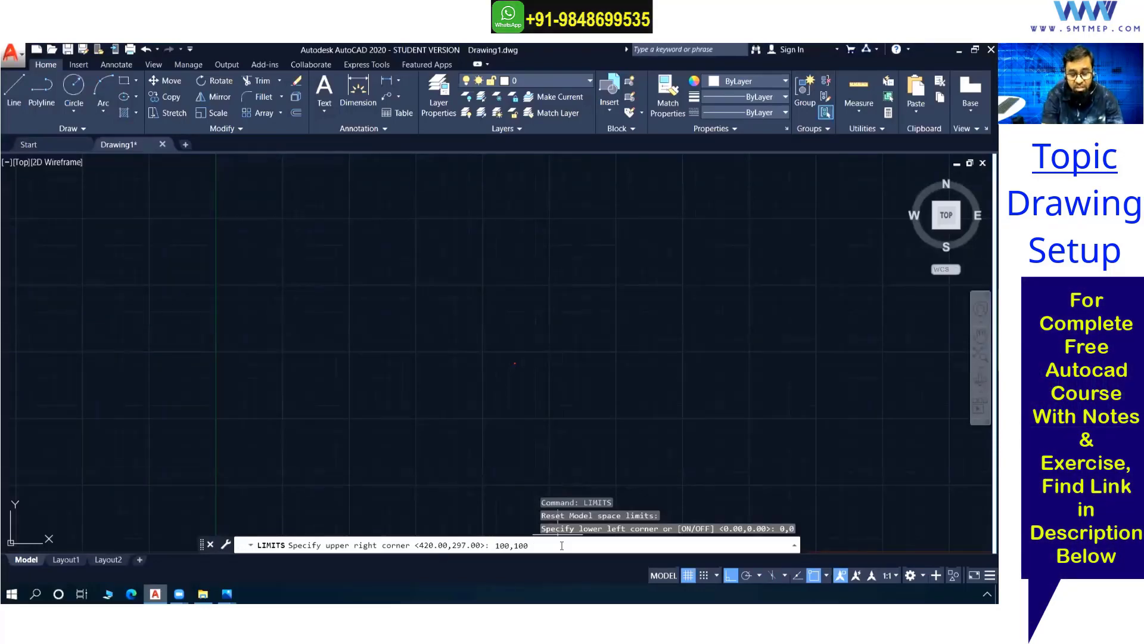
key("Return")
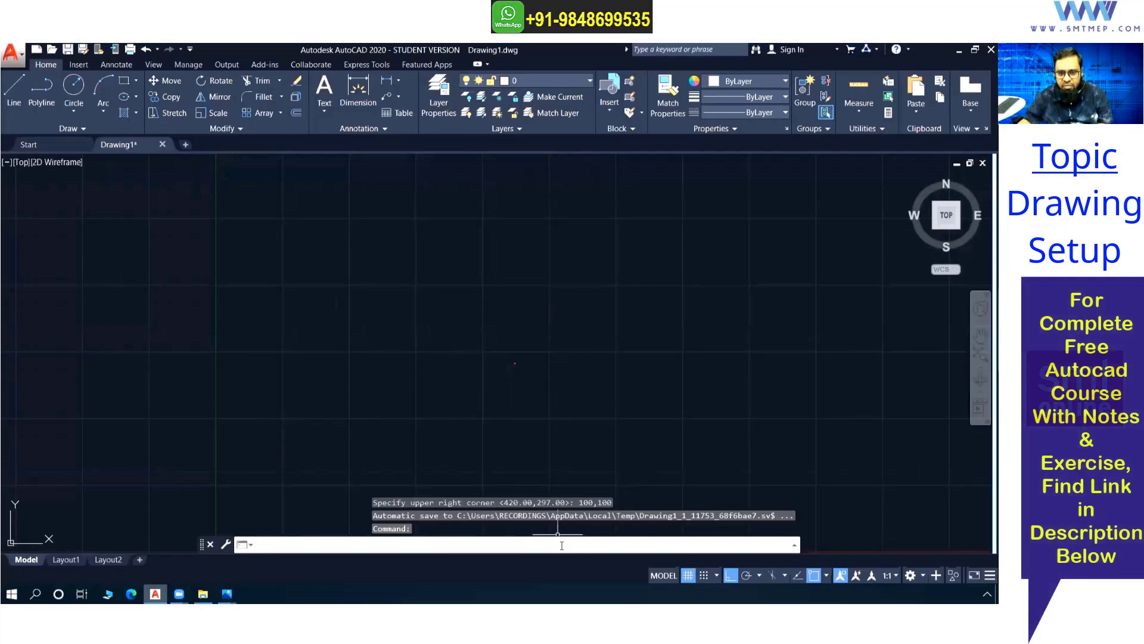
left_click_drag(428, 247, 471, 259)
left_click_drag(504, 216, 491, 247)
left_click_drag(495, 240, 504, 254)
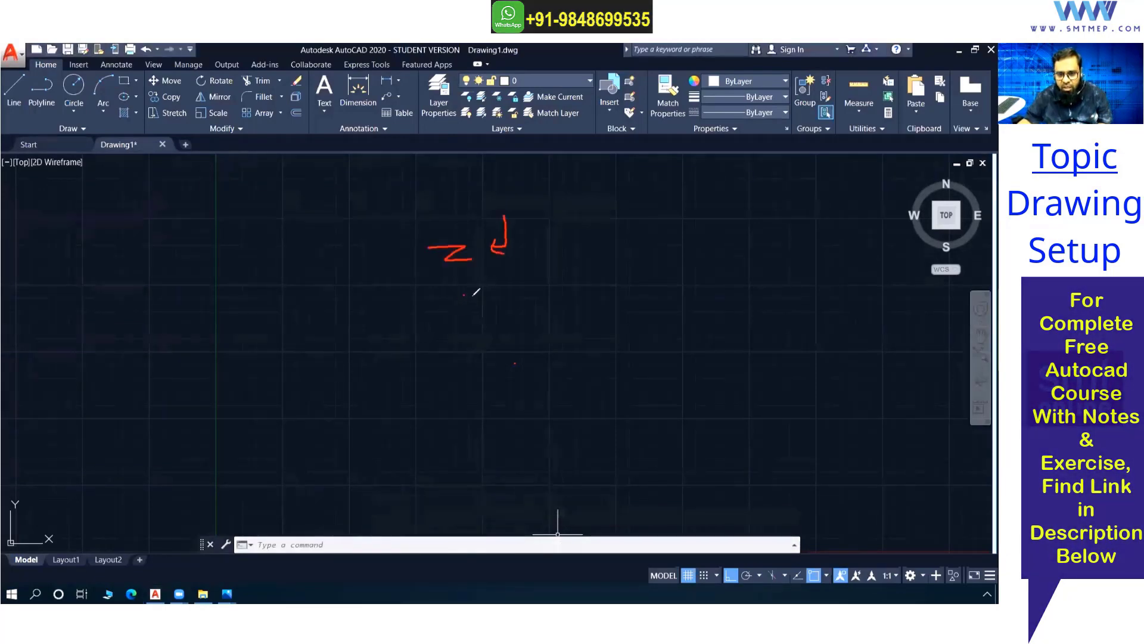
left_click_drag(461, 311, 507, 298)
mouse_move(499, 292)
left_mouse_down()
mouse_move(499, 305)
mouse_move(627, 251)
mouse_move(653, 252)
mouse_move(656, 234)
left_mouse_up()
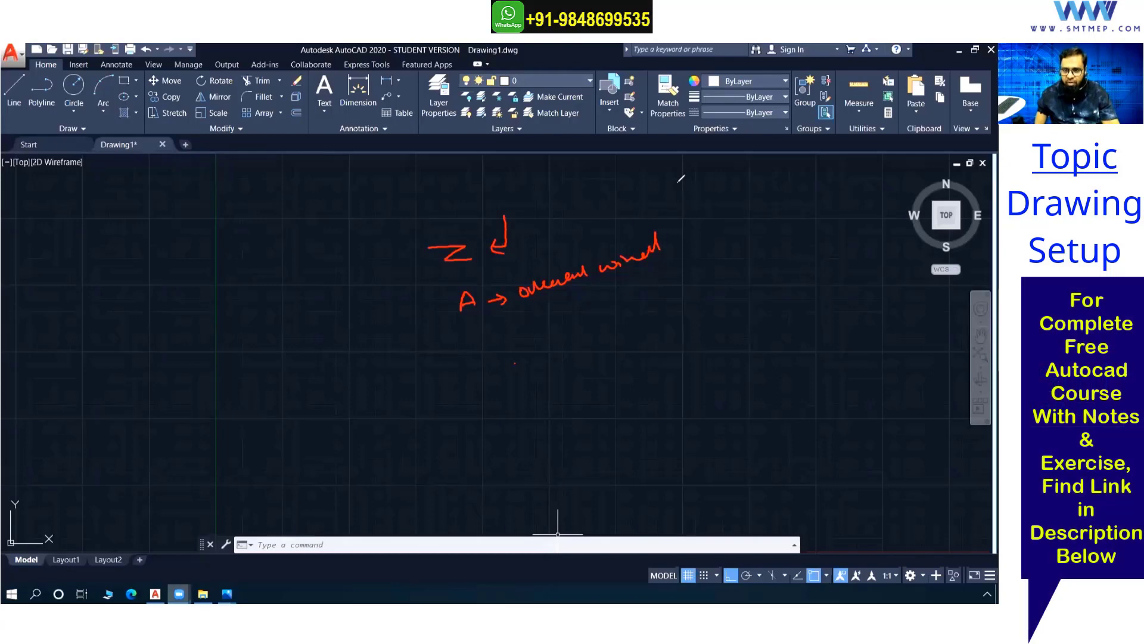
key("e")
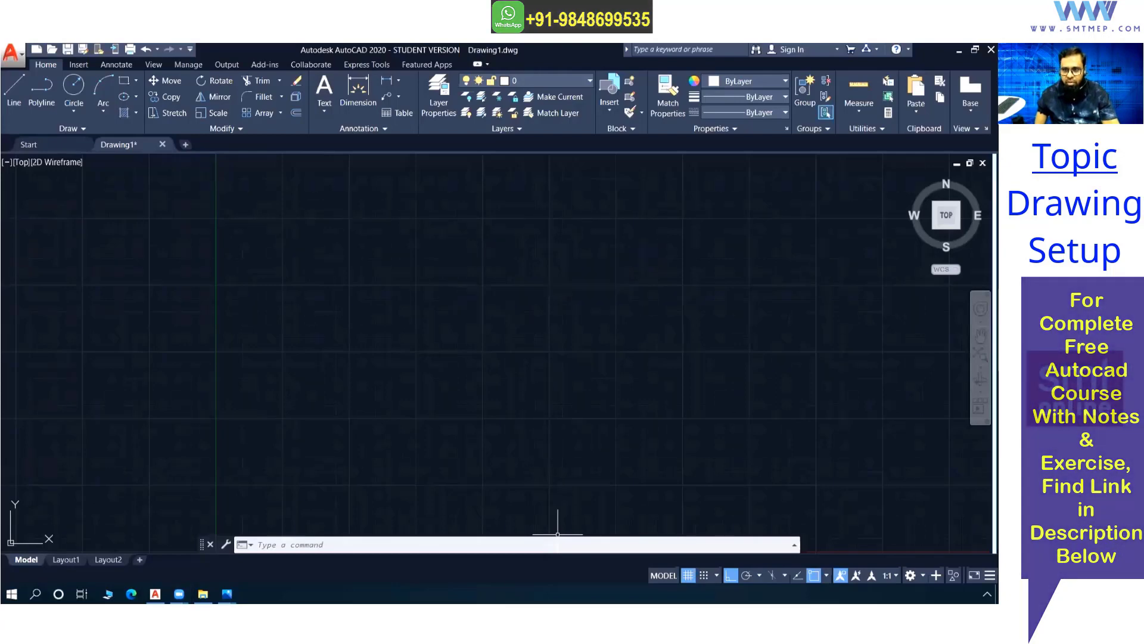
left_click(503, 377)
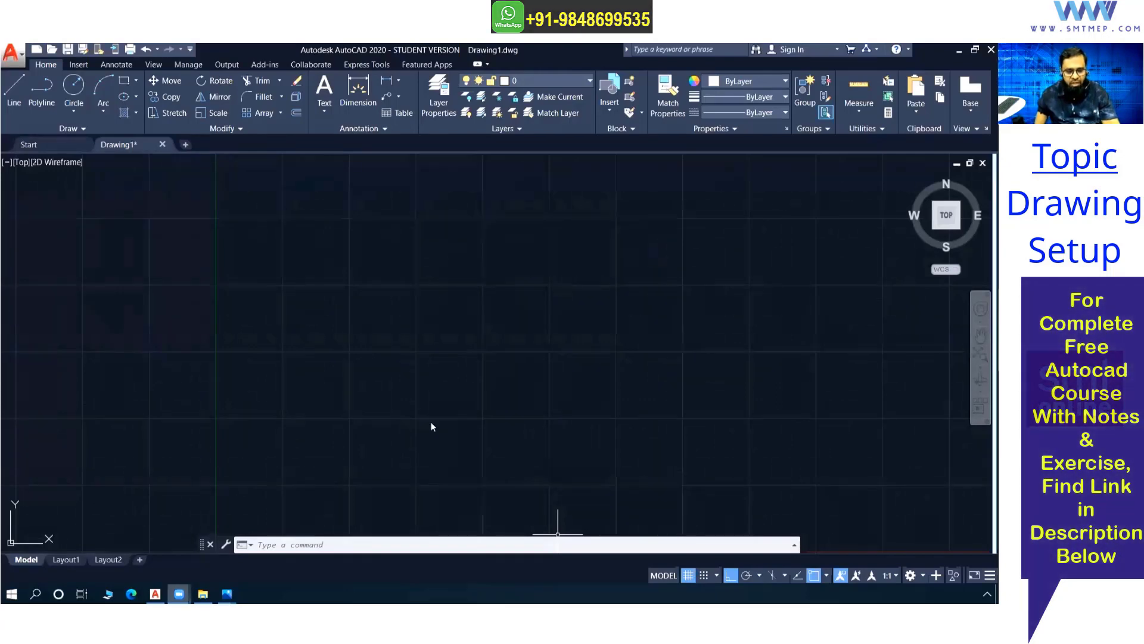
left_click(413, 541)
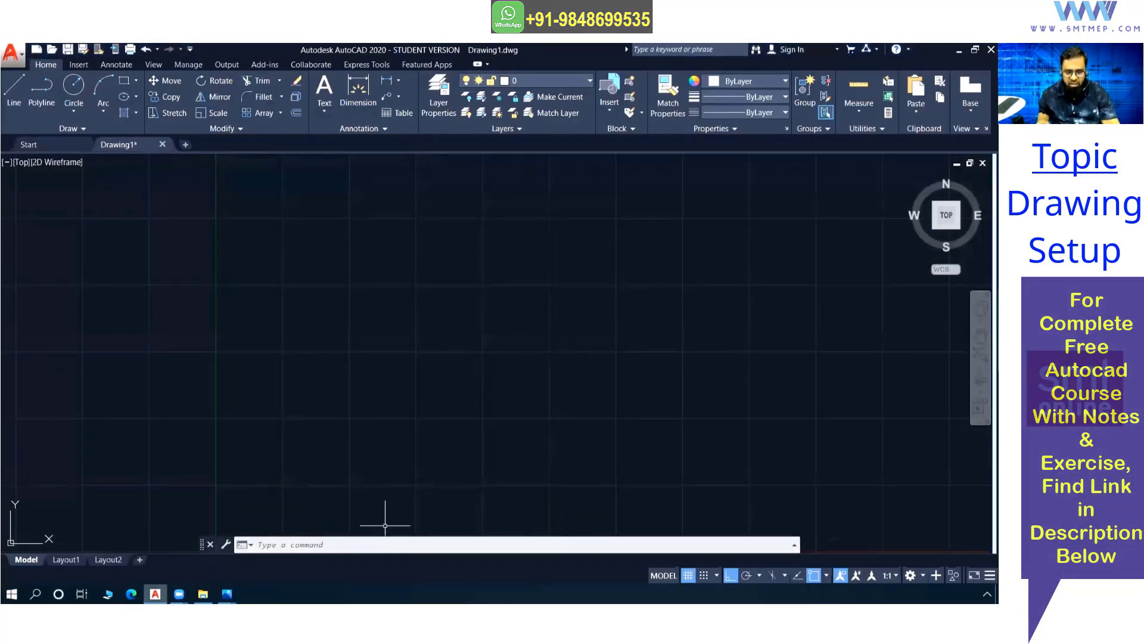
key("Escape")
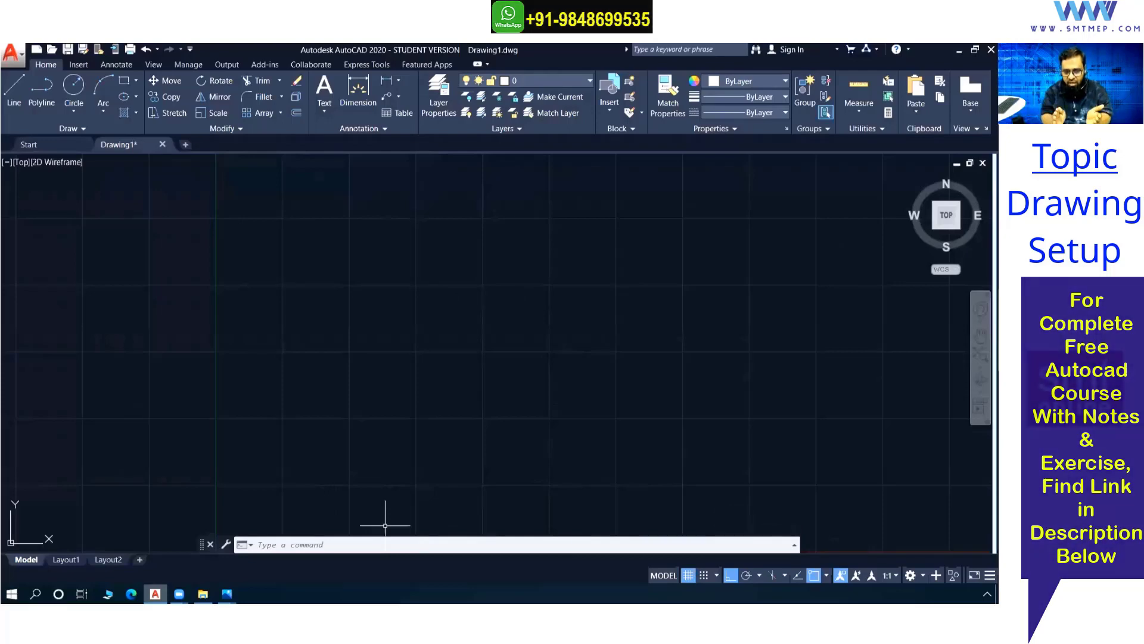
Draw a rectangle from corner 0,0 with the Dimensions option, setting its length to 100 and its width to 100
type("rec")
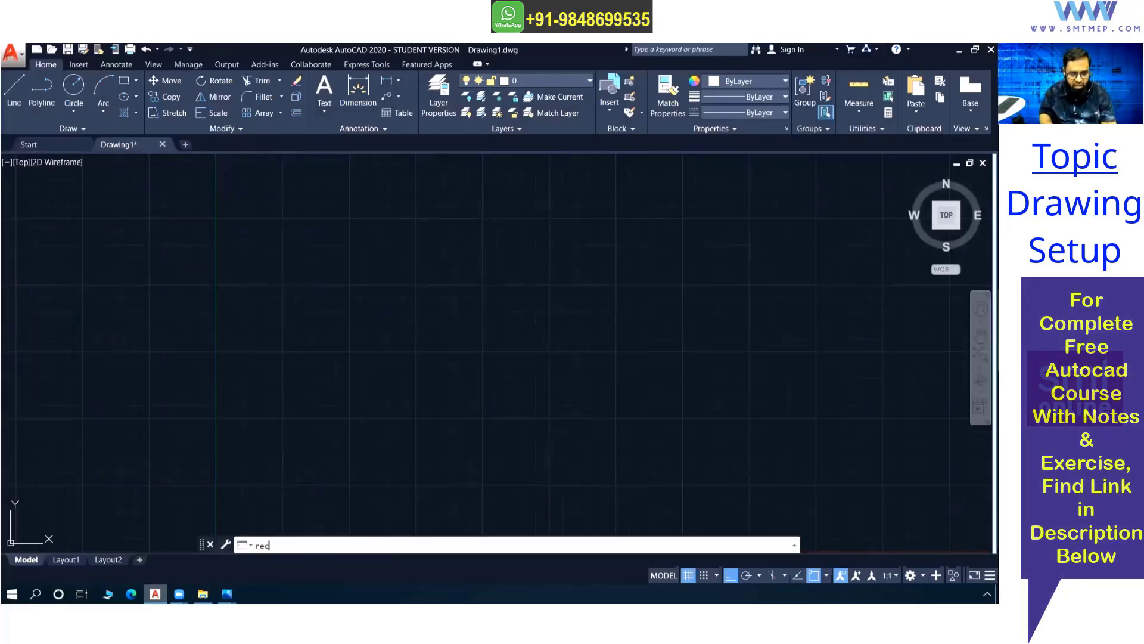
key("Return")
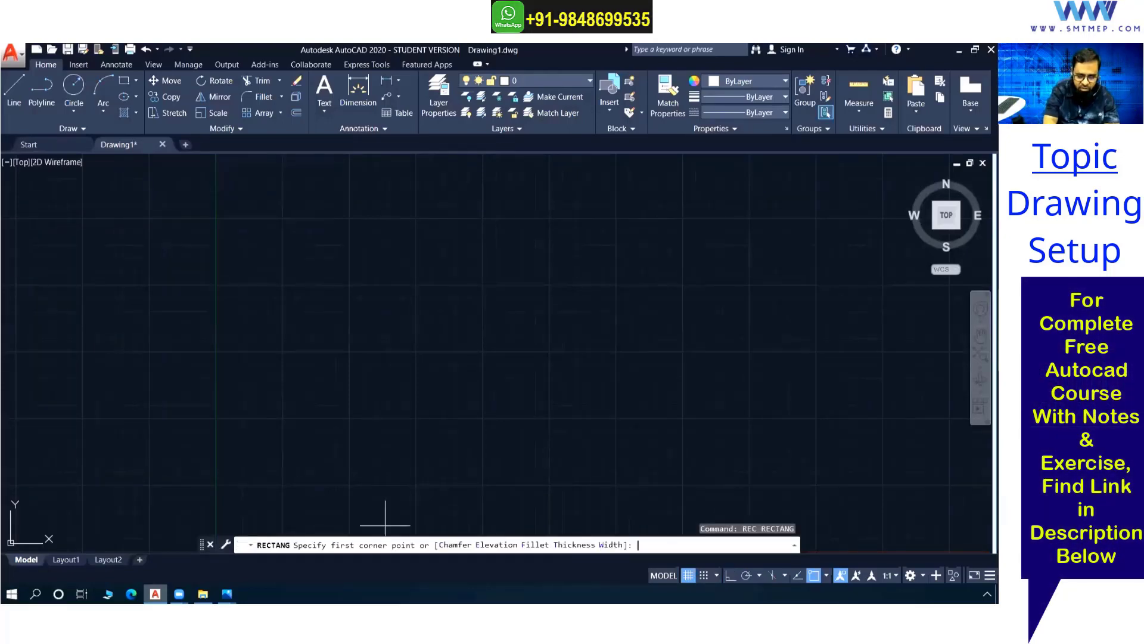
type("0,0")
key("Return")
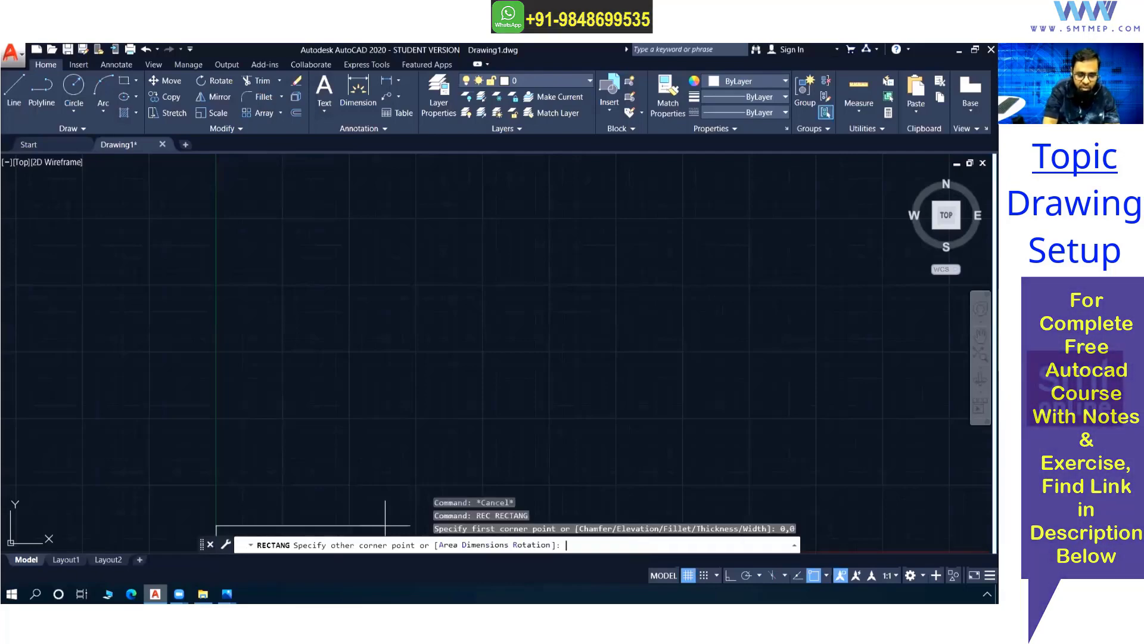
type("d")
key("Return")
type("100")
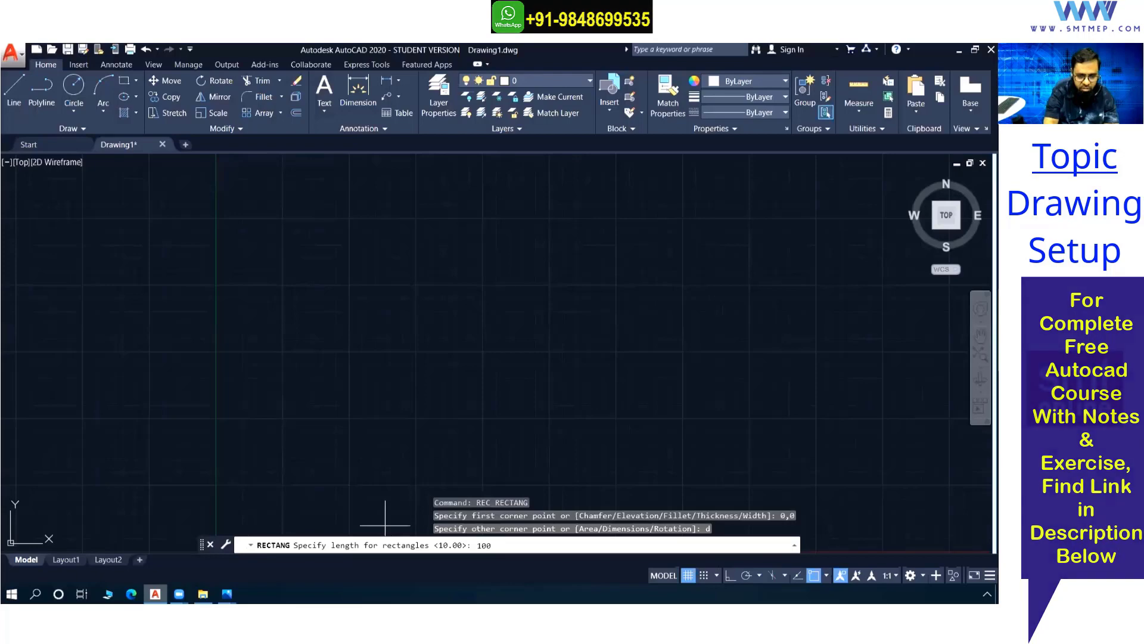
key("Return")
type("100")
key("Return")
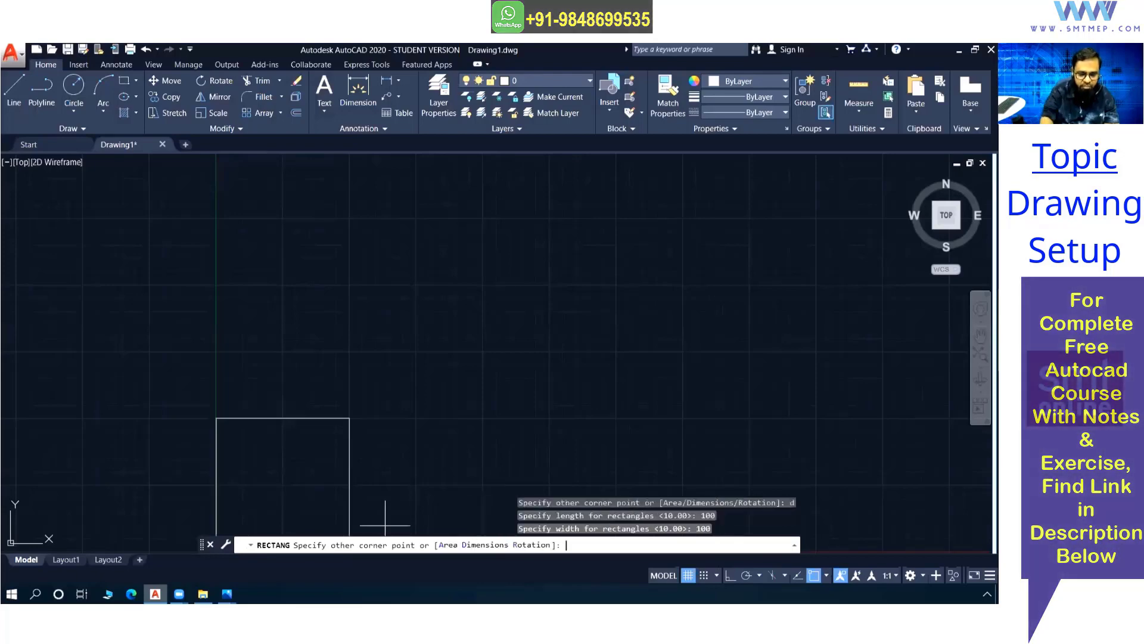
left_click(535, 324)
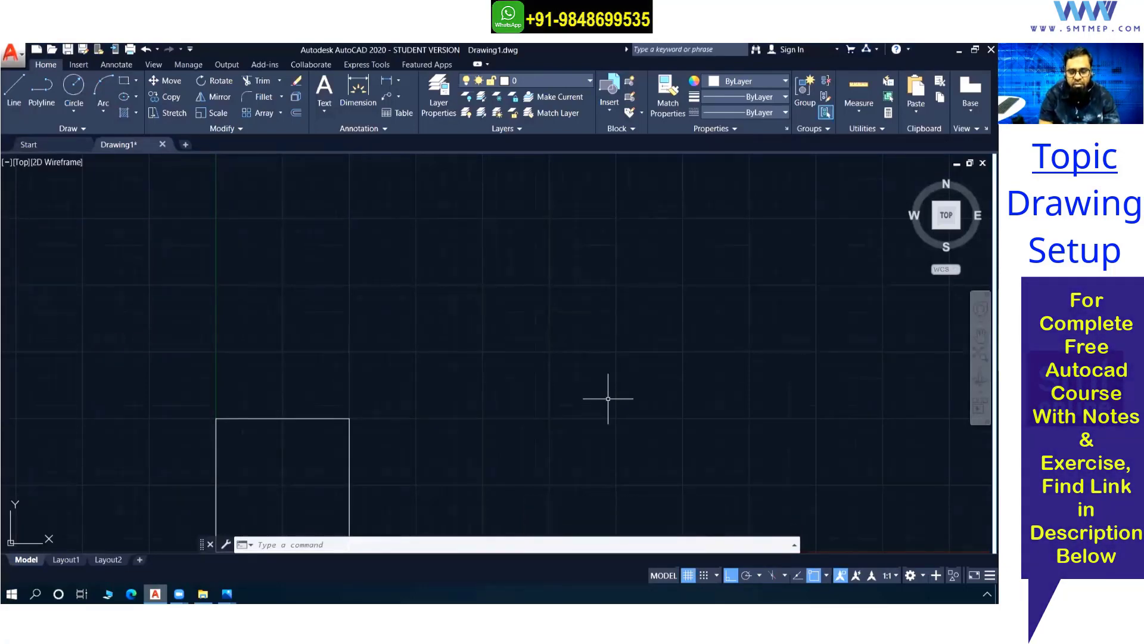
Fit the whole drawing limits in view with the All option of the ZOOM command
type("z")
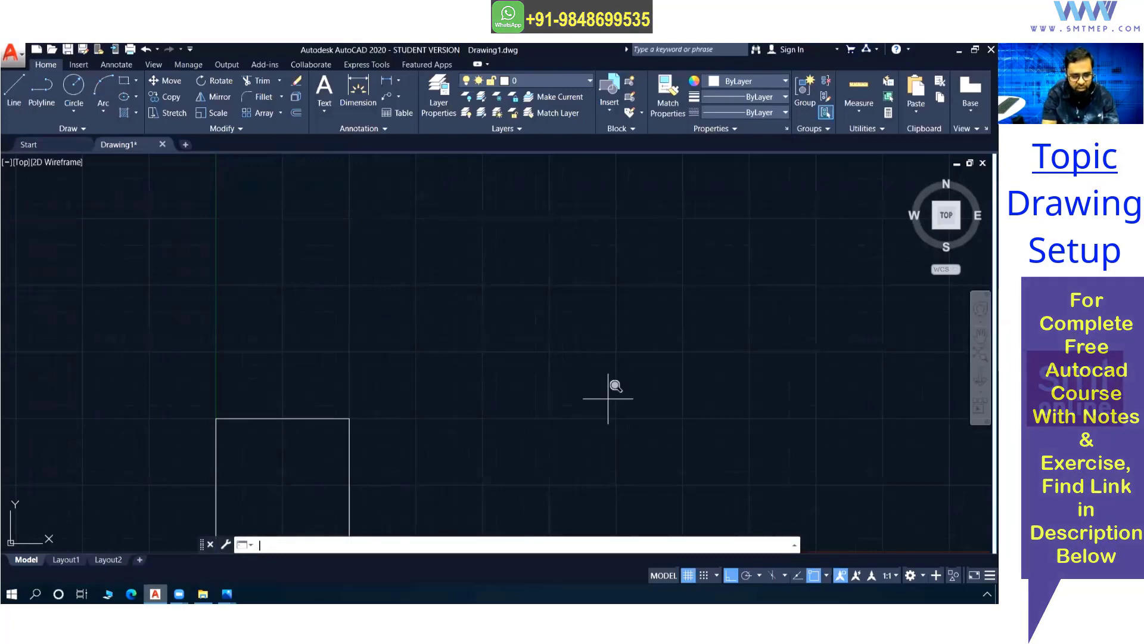
key("Return")
type("a")
key("Return")
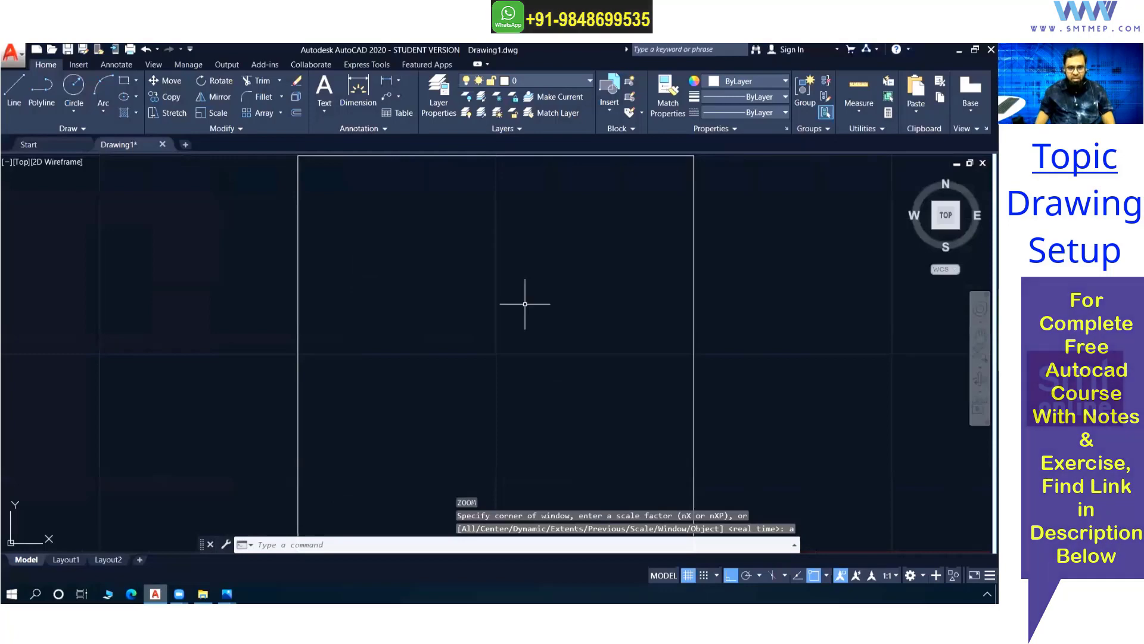
scroll(517, 310, "down", 2)
middle_click_drag(493, 324, 457, 299)
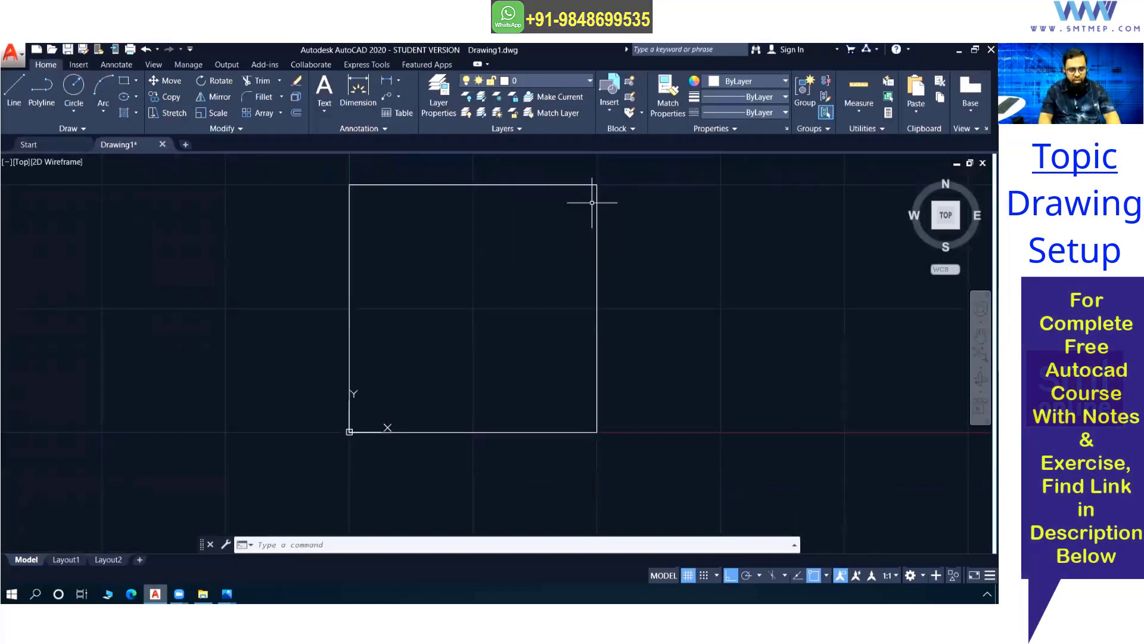
type("z")
key("Return")
type("a")
key("Return")
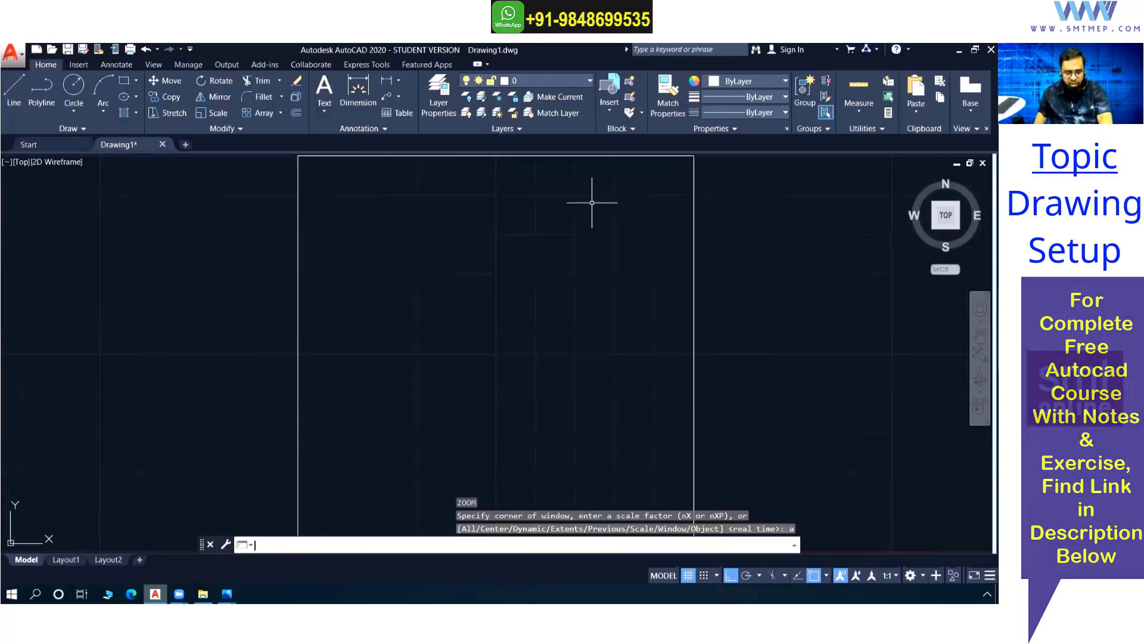
Draw a horizontal line 30 mm long inside the 100 by 100 rectangle
type("1")
key("Return")
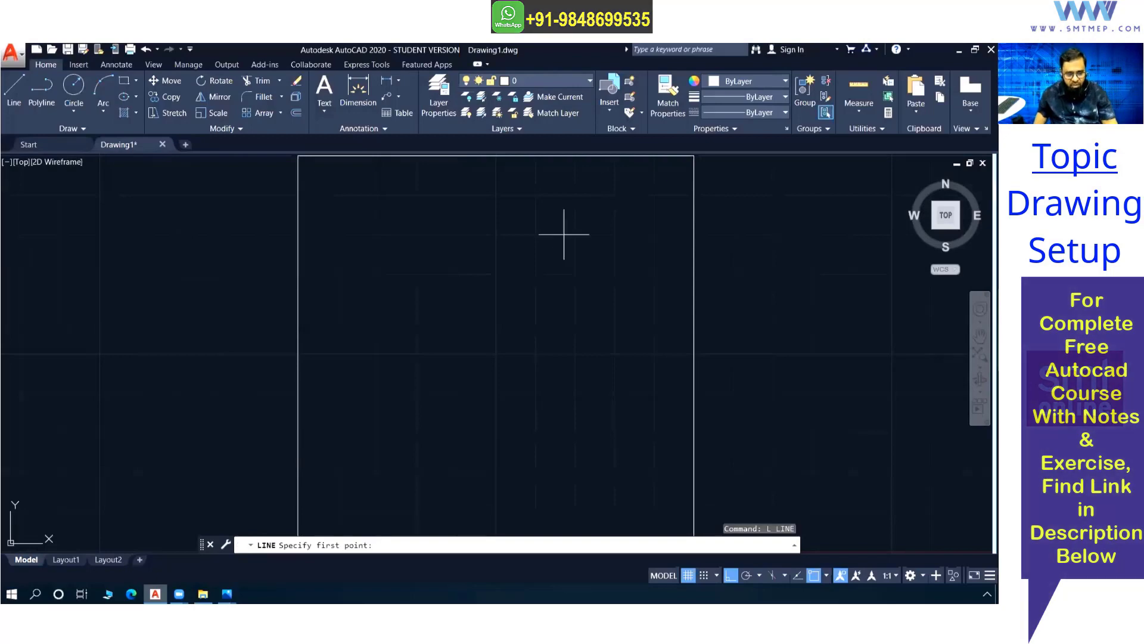
left_click(356, 342)
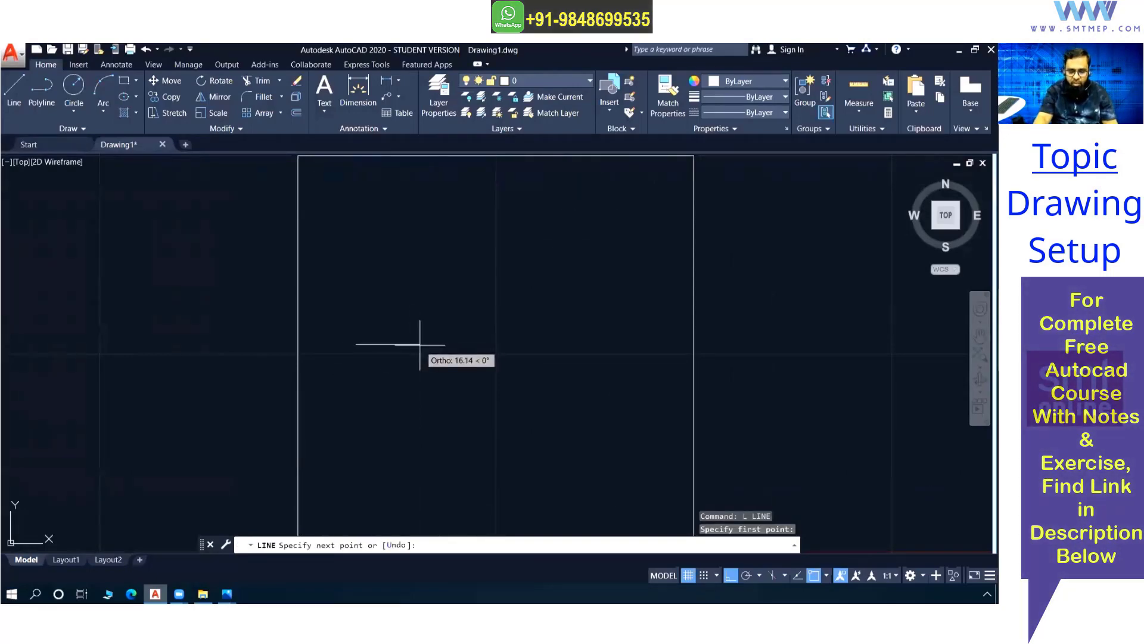
type("30")
key("Return")
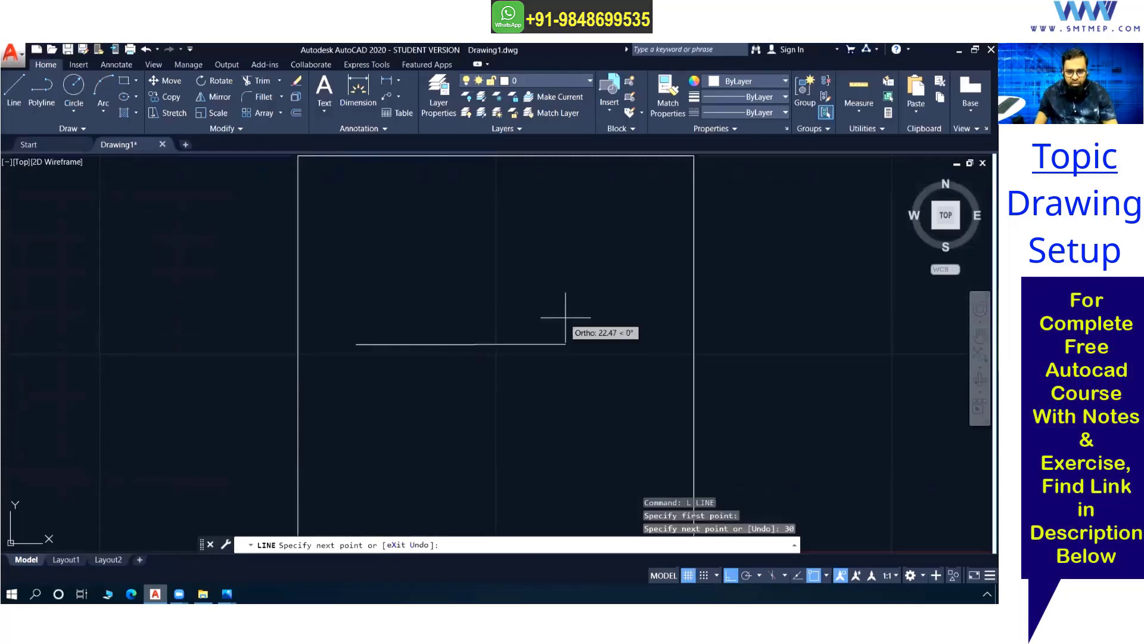
key("Return")
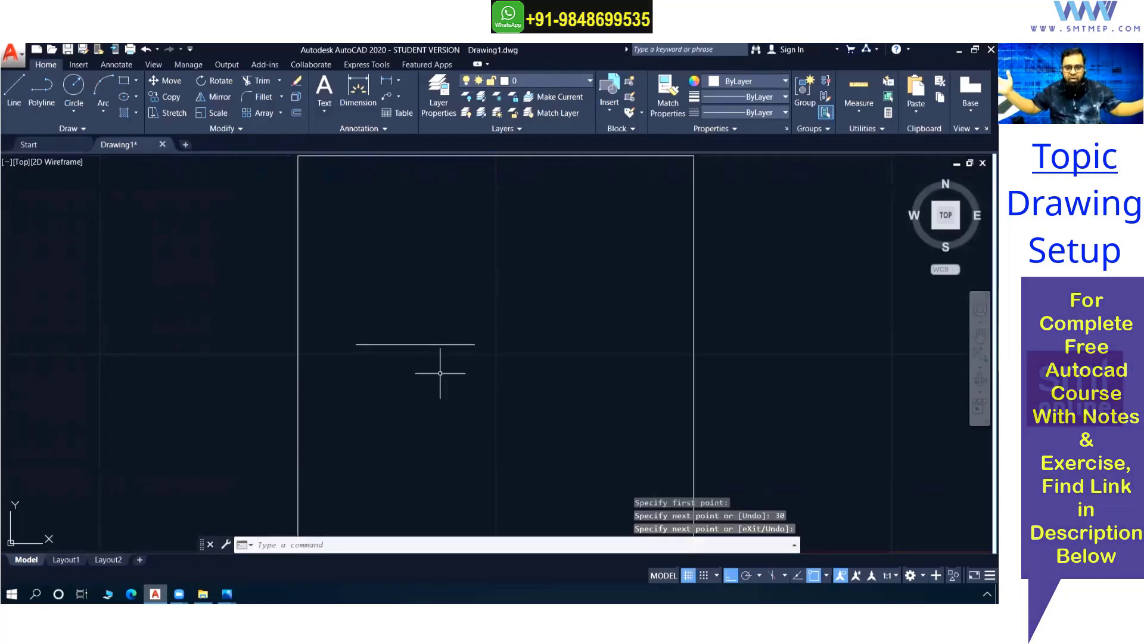
Draw a second horizontal line 30 mm long far outside the rectangle, on the negative X side of the origin
scroll(463, 345, "up", 3)
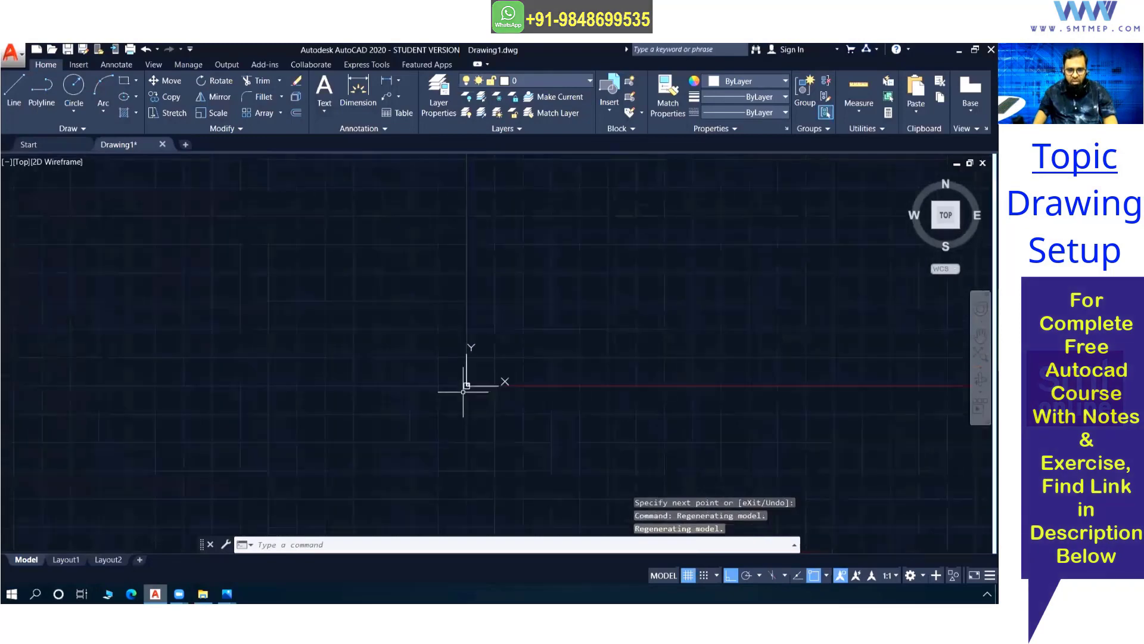
type("l")
key("Return")
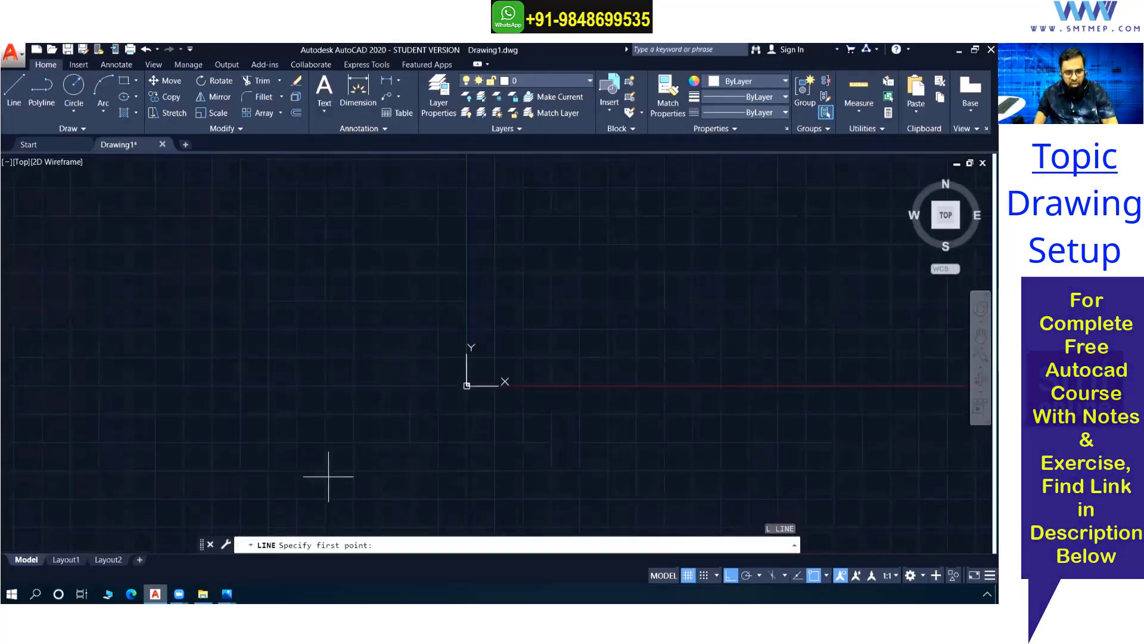
left_click(157, 407)
type("30")
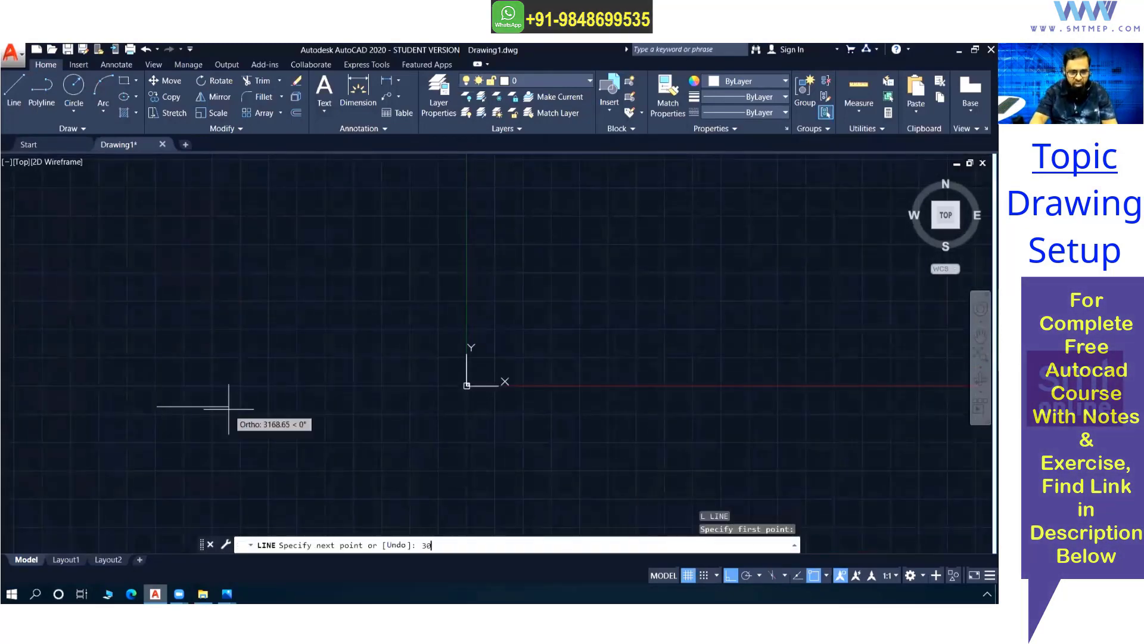
key("Return")
key("Return")
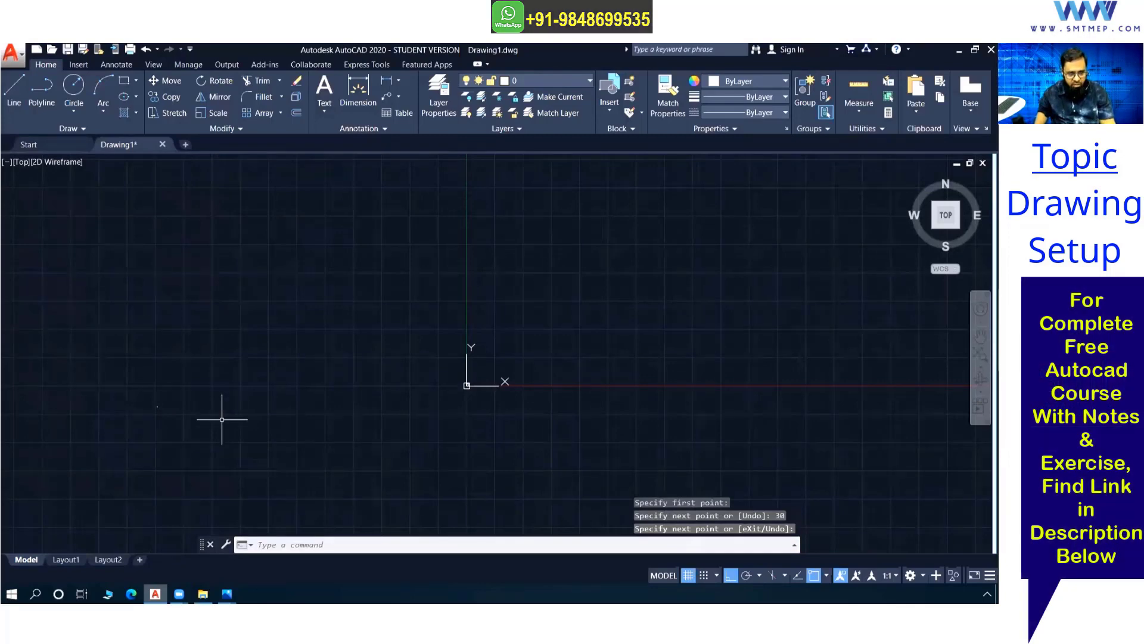
Erase the 30 mm line outside the drawing limits and the 30 mm line inside the rectangle
left_click(143, 393)
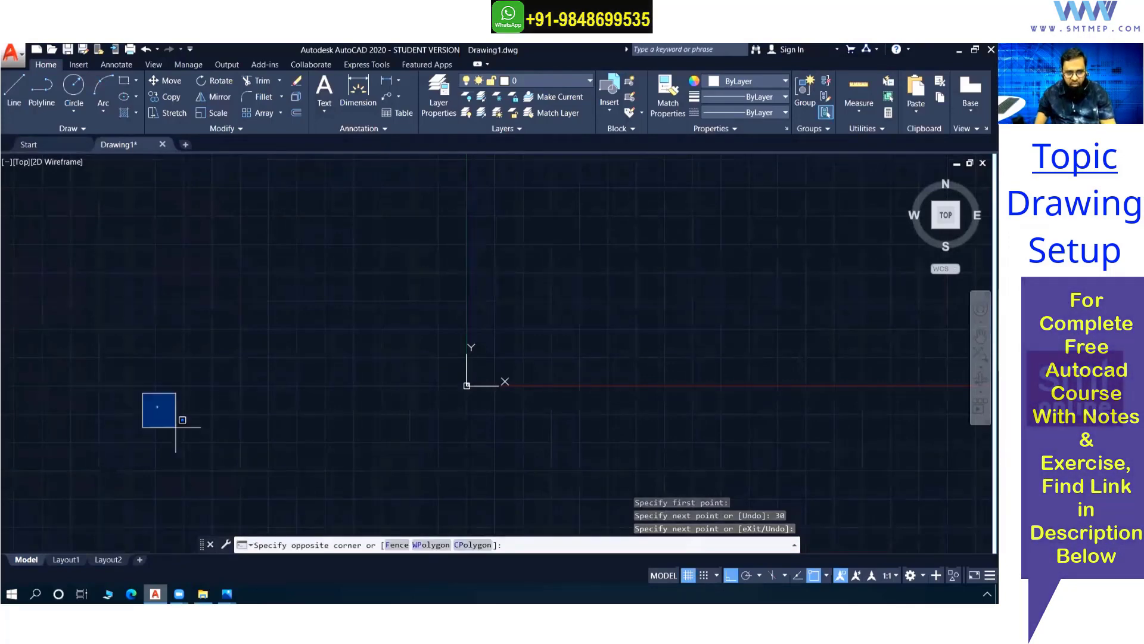
left_click(175, 427)
key("Delete")
type("z")
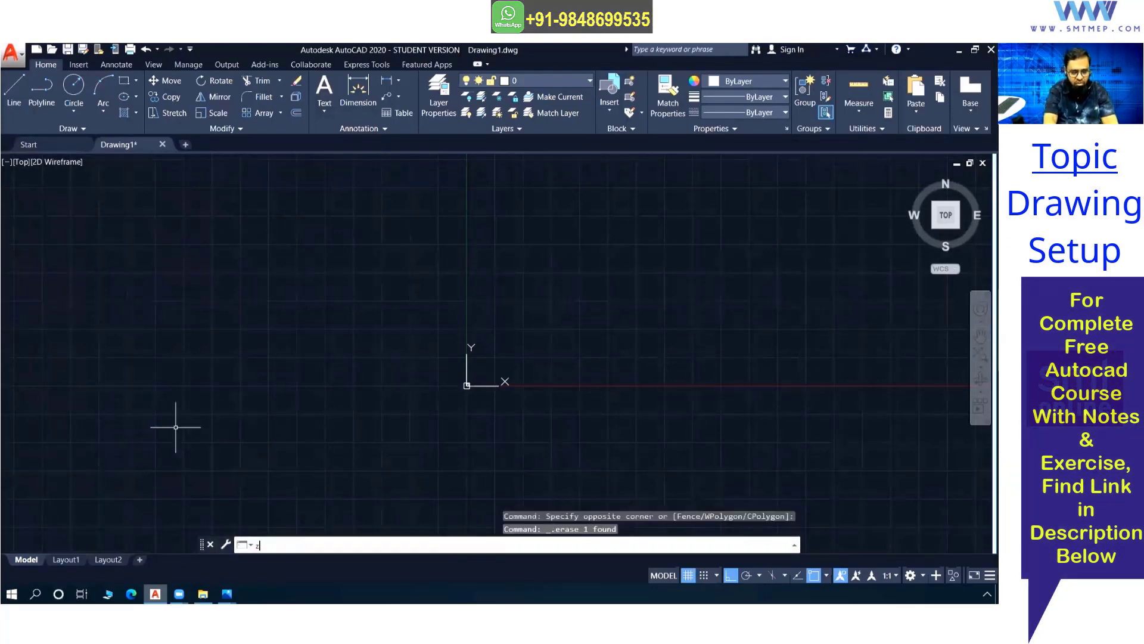
key("Return")
type("a")
key("Return")
left_click(433, 379)
left_click(382, 303)
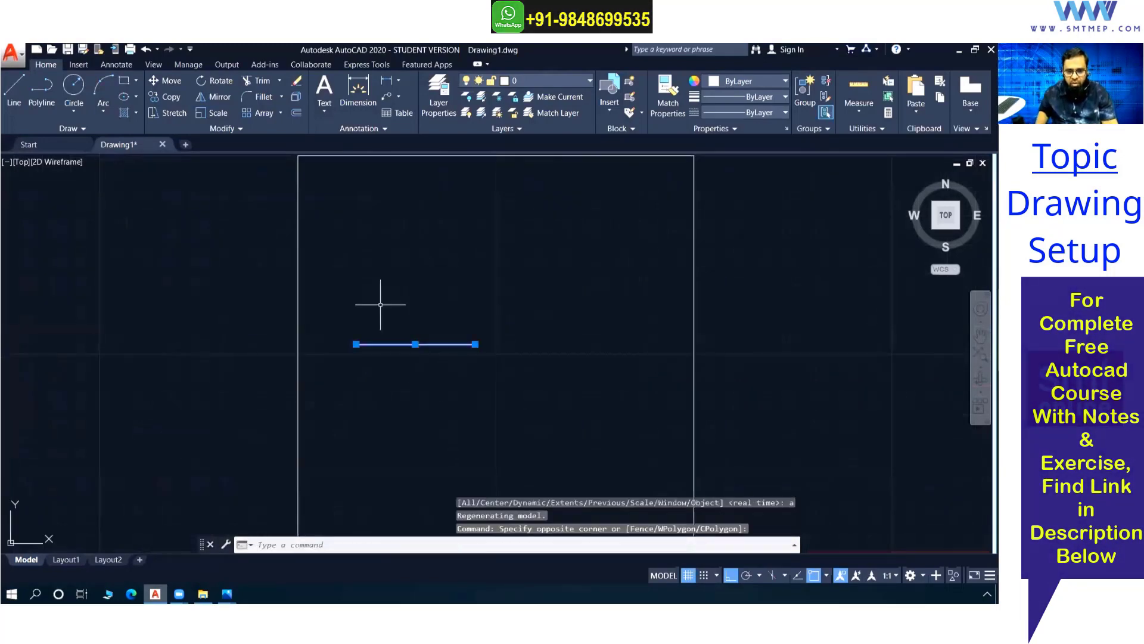
key("Delete")
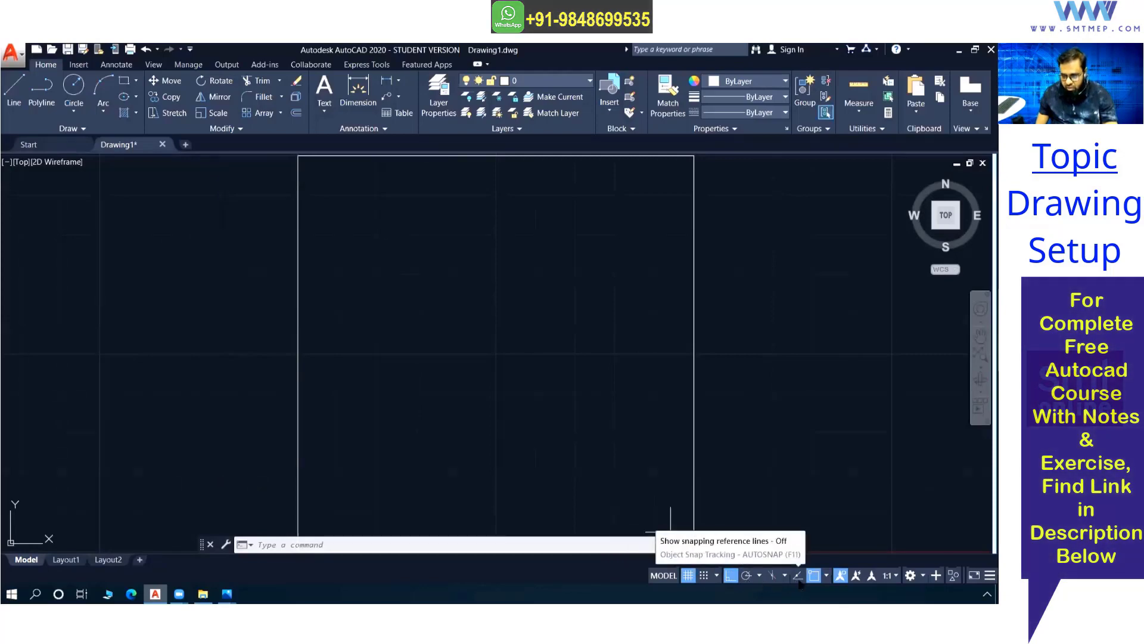
Turn on polar tracking briefly and switch back to ortho mode
left_click(746, 576)
left_click(731, 576)
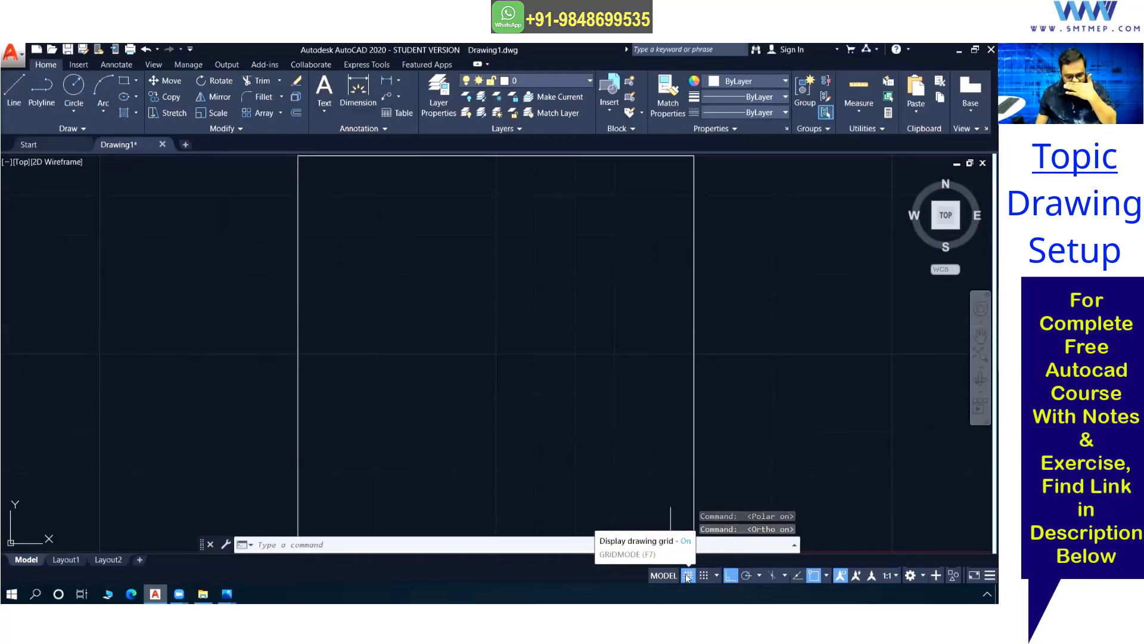
Turn off the drawing grid display and the visibility of annotative objects at all scales
scroll(517, 350, "down", 6)
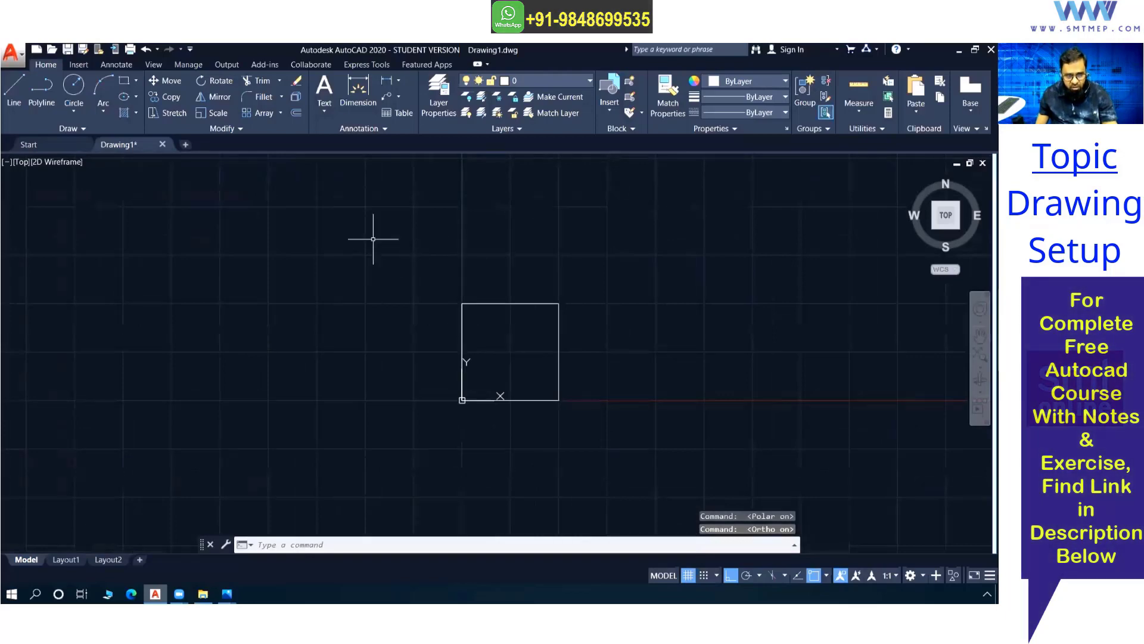
scroll(375, 238, "up", 2)
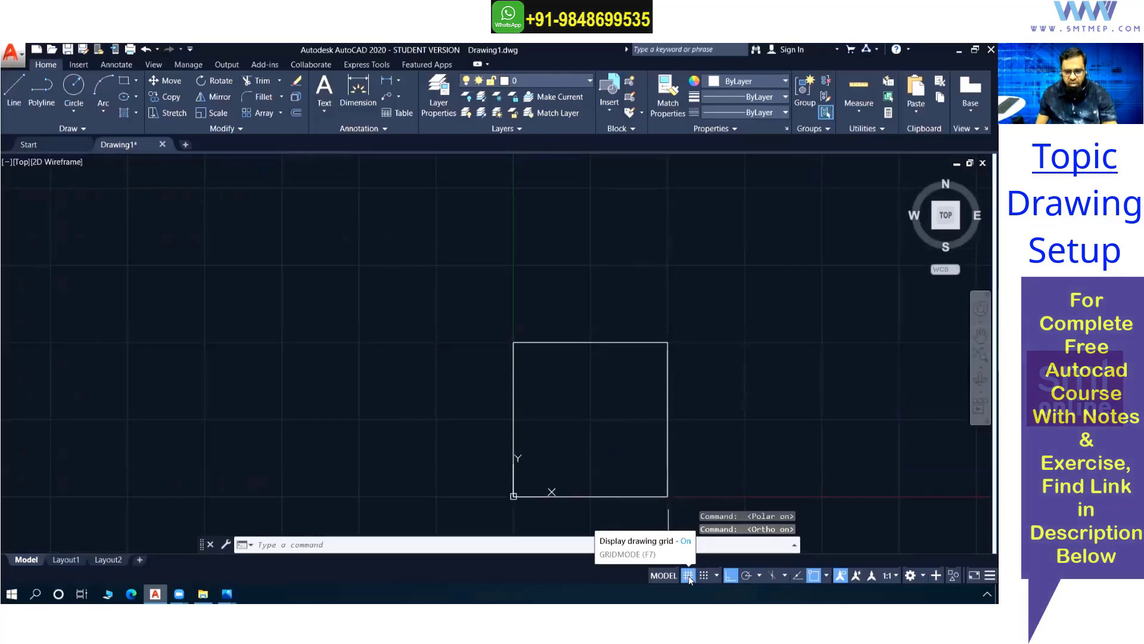
scroll(574, 371, "up", 2)
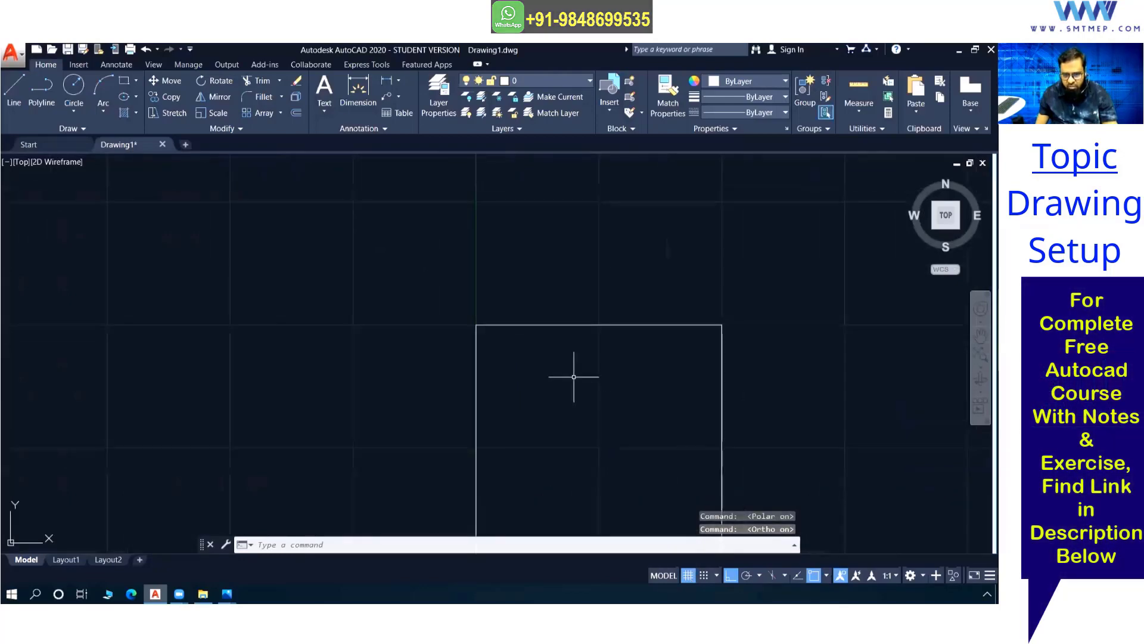
left_click(688, 575)
scroll(454, 324, "down", 2)
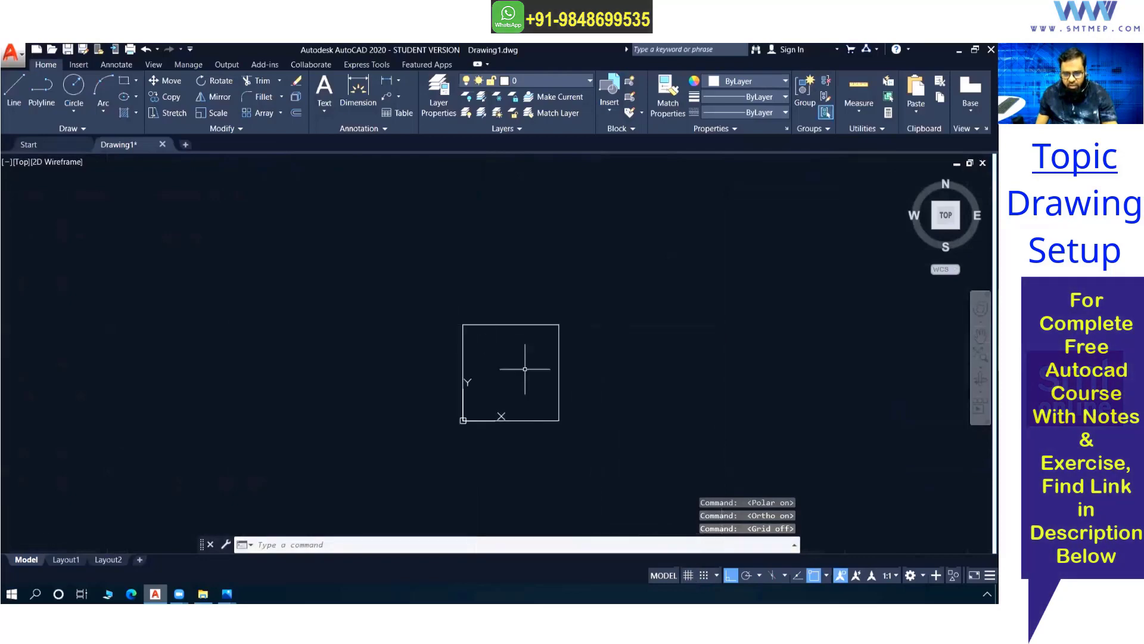
middle_click_drag(524, 371, 457, 327)
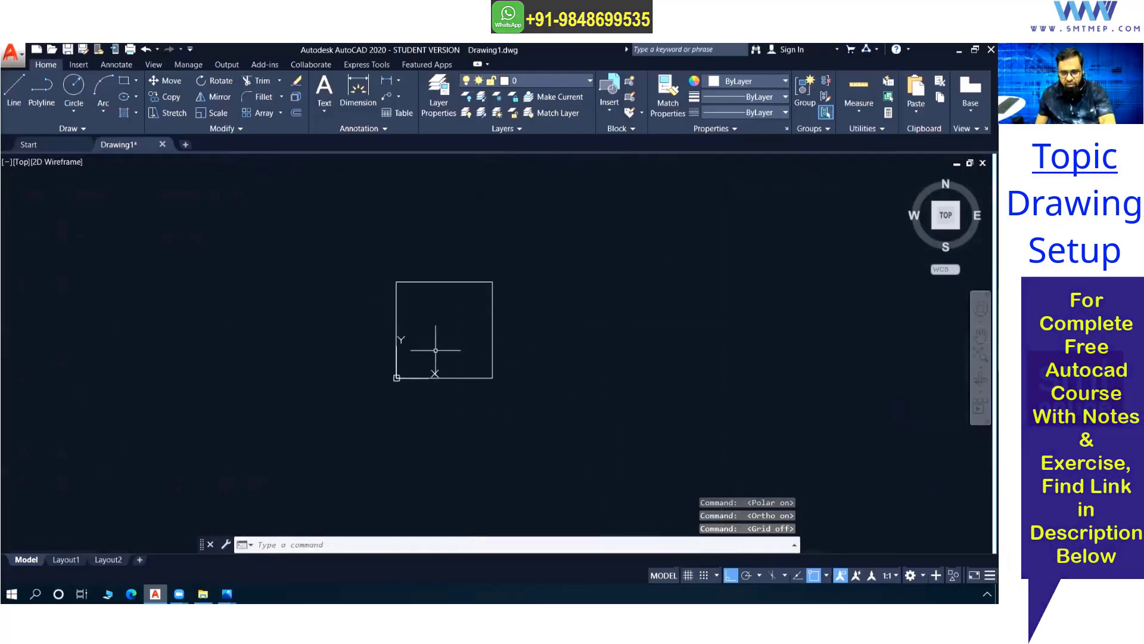
key("F7")
key("F7")
key("F7")
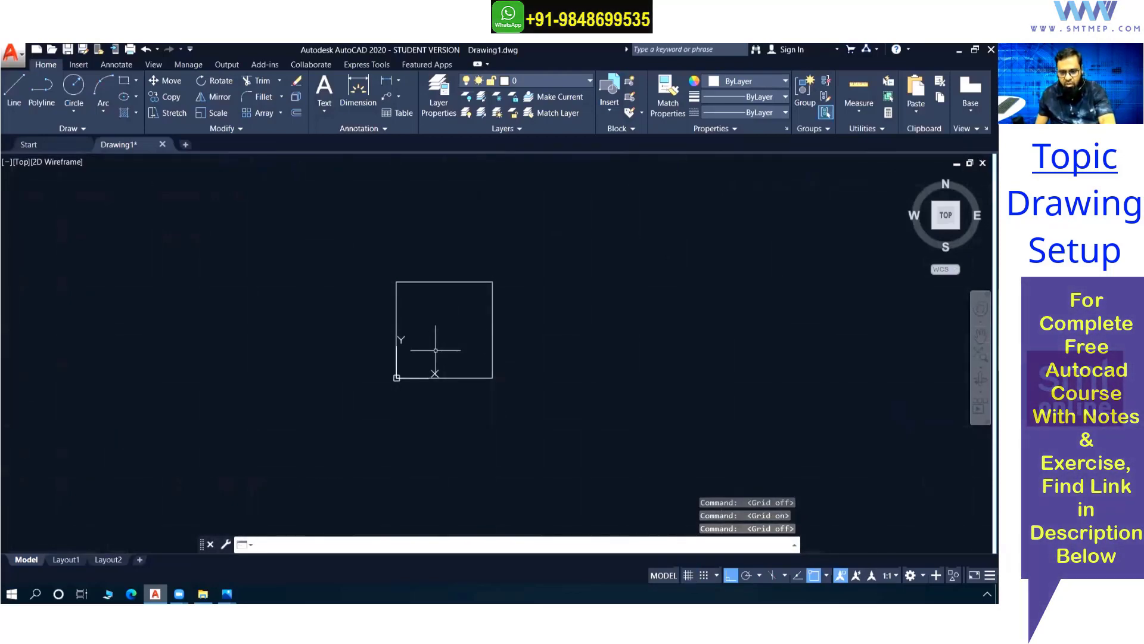
key("F7")
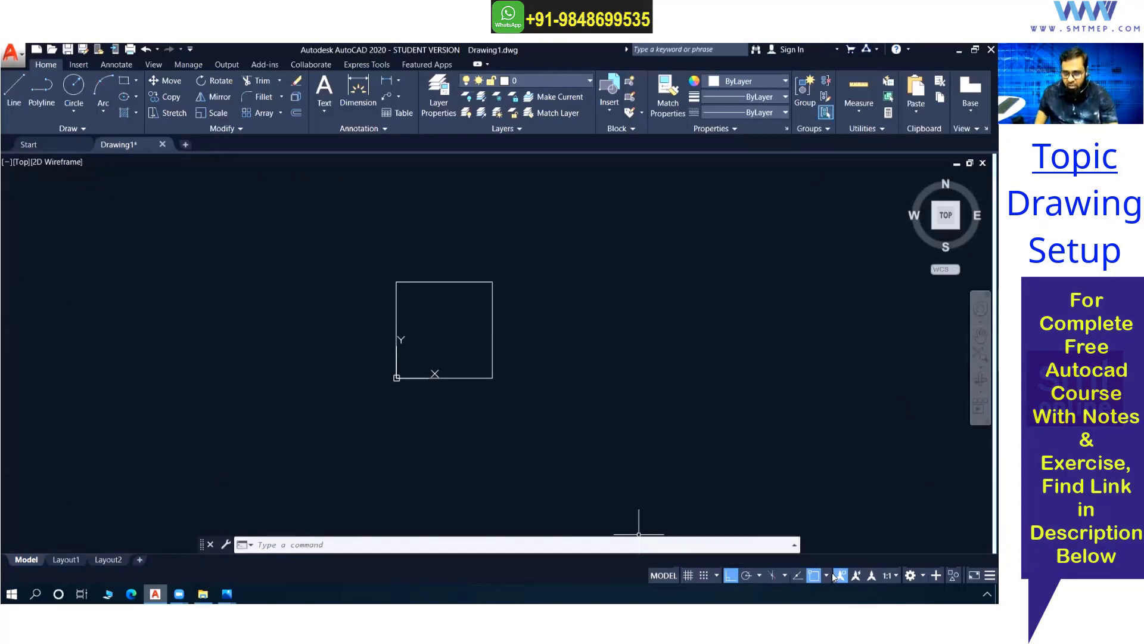
left_click(841, 575)
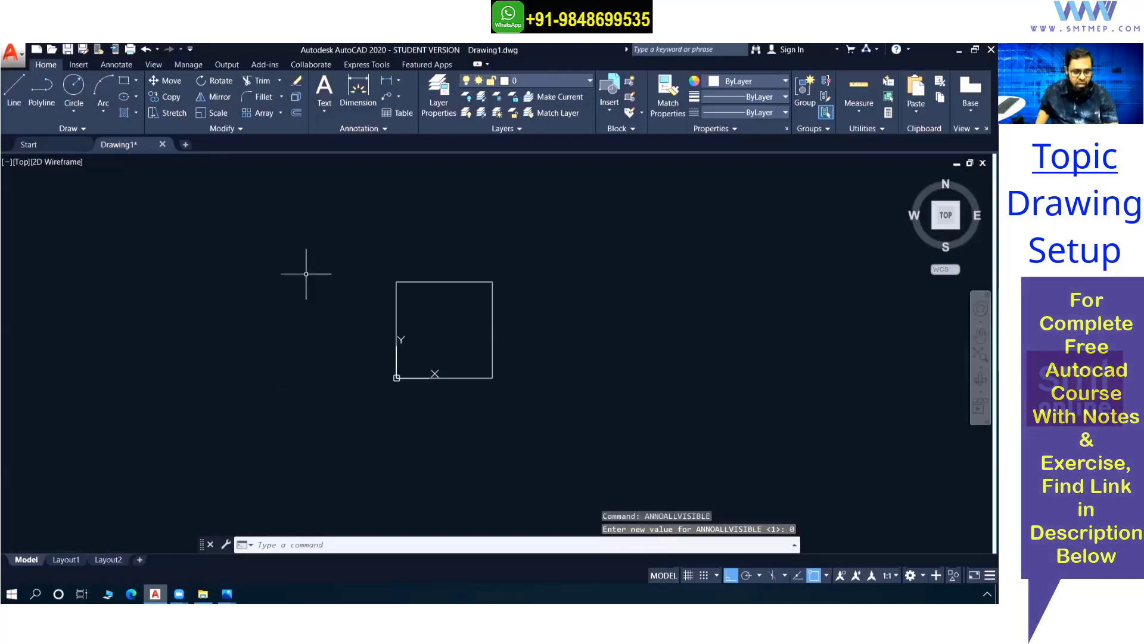
Save the drawing as an AutoCAD drawing template named "my template_m" on the Desktop with metric measurement, and close it
left_click(10, 54)
mouse_move(43, 218)
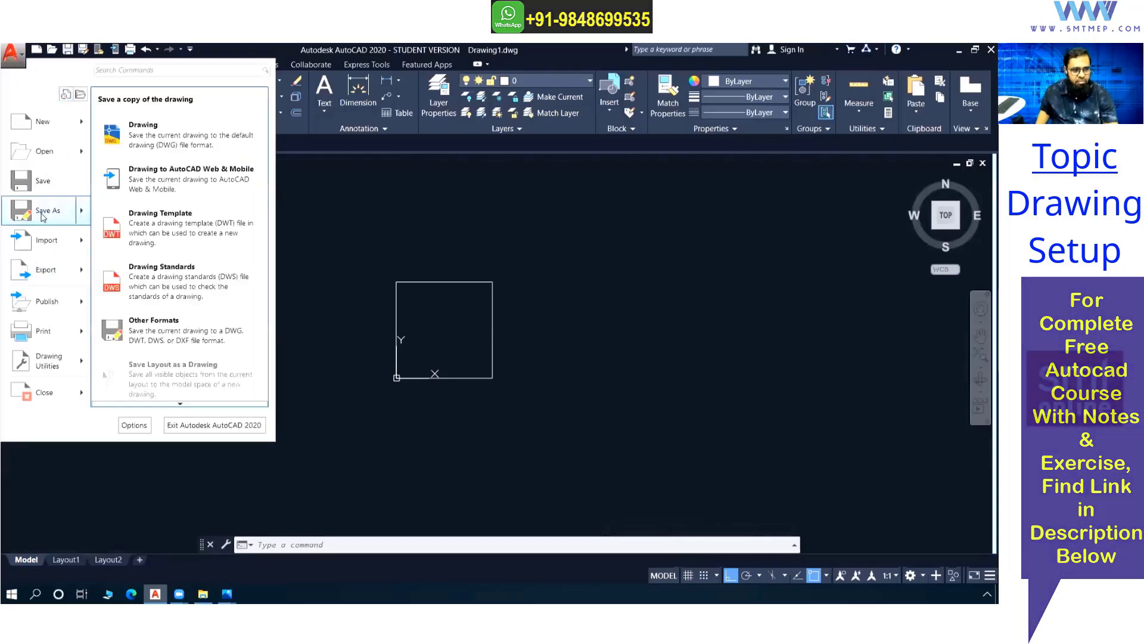
left_click(184, 232)
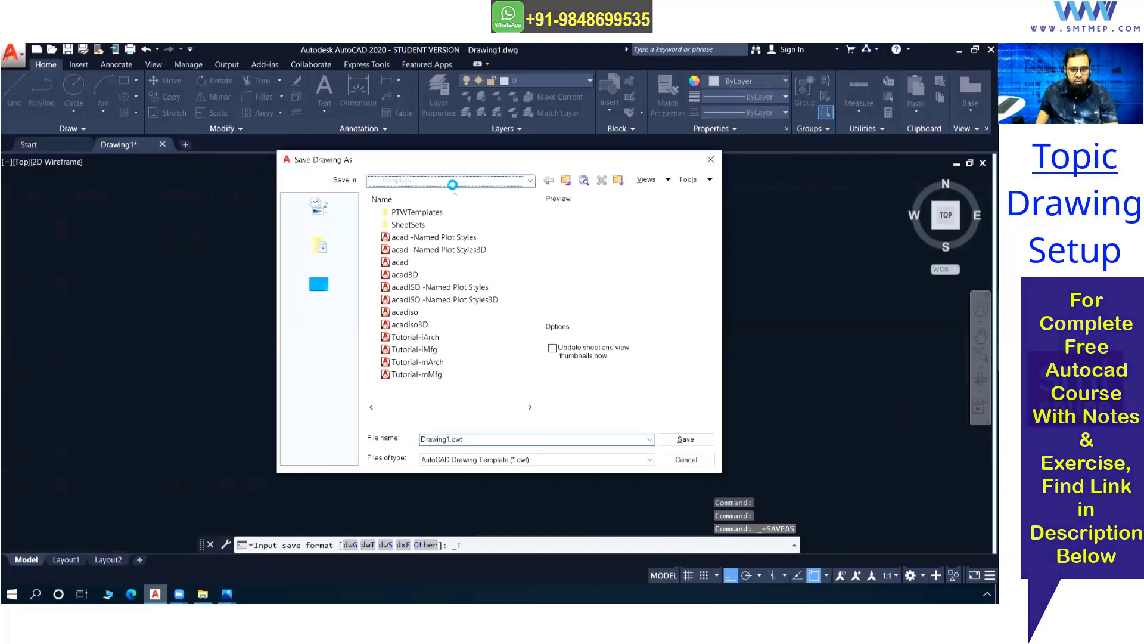
left_click(453, 181)
left_click(395, 192)
double_click(486, 437)
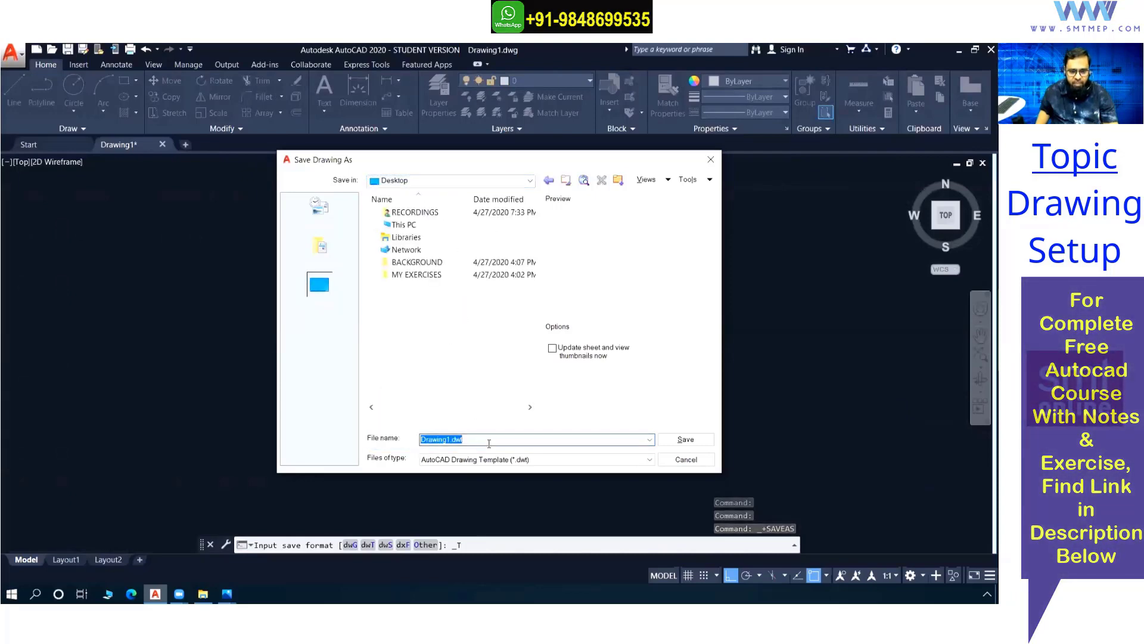
type("my ")
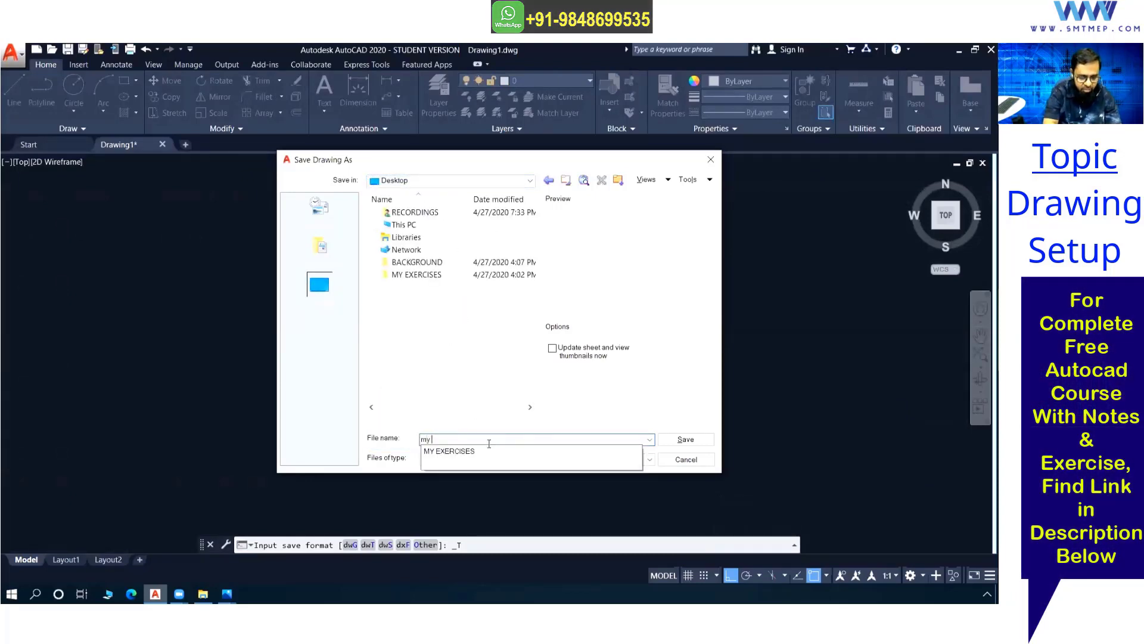
type("template")
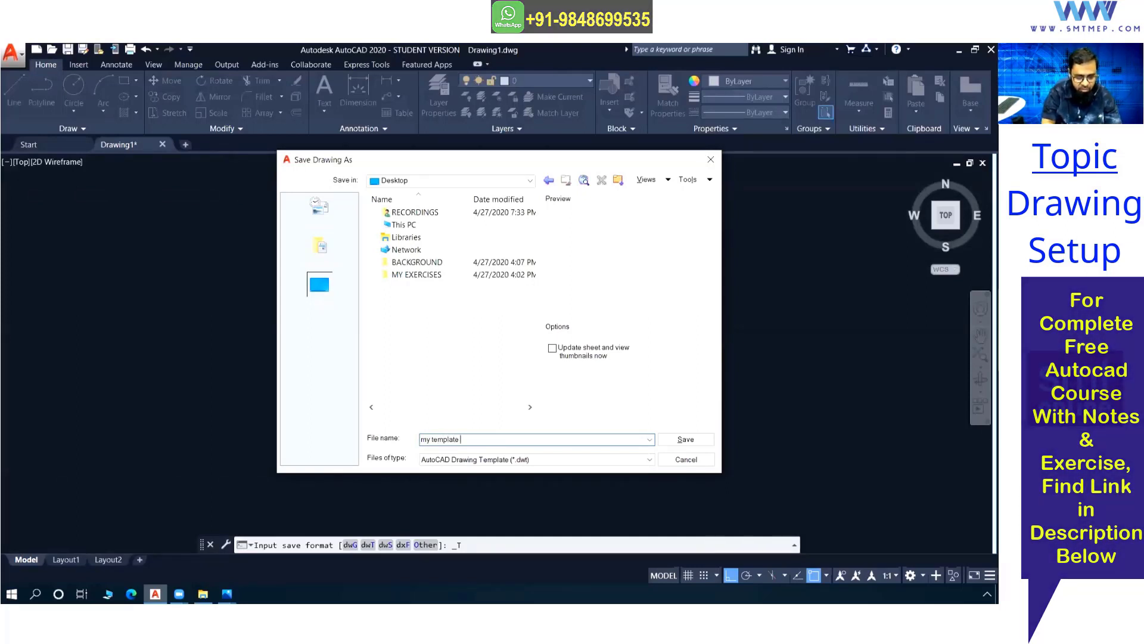
type("_")
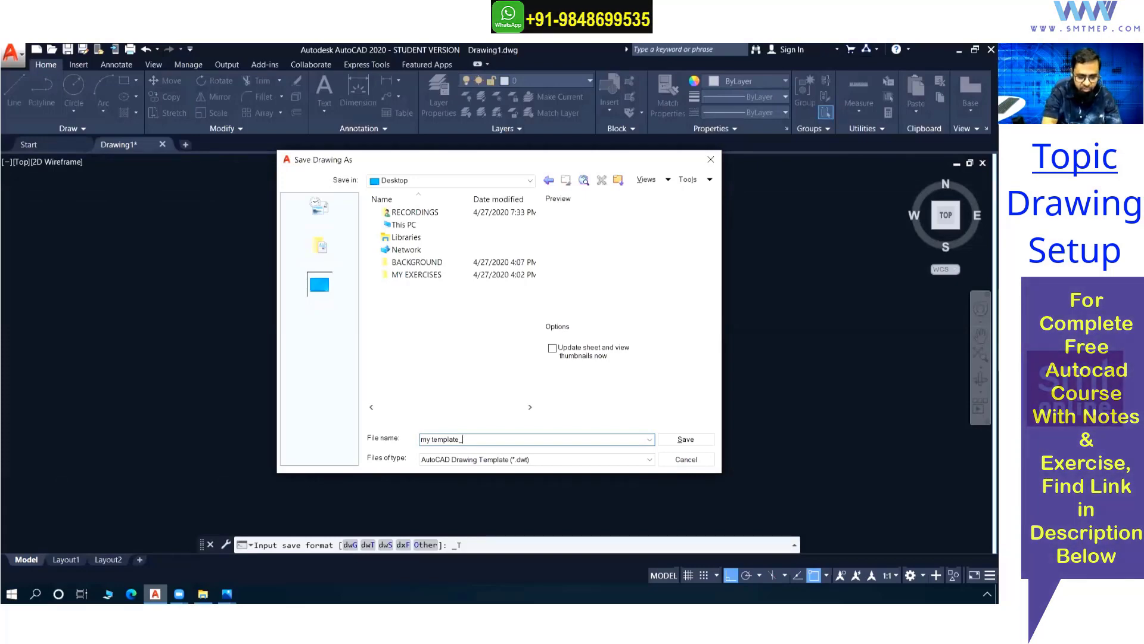
type("m")
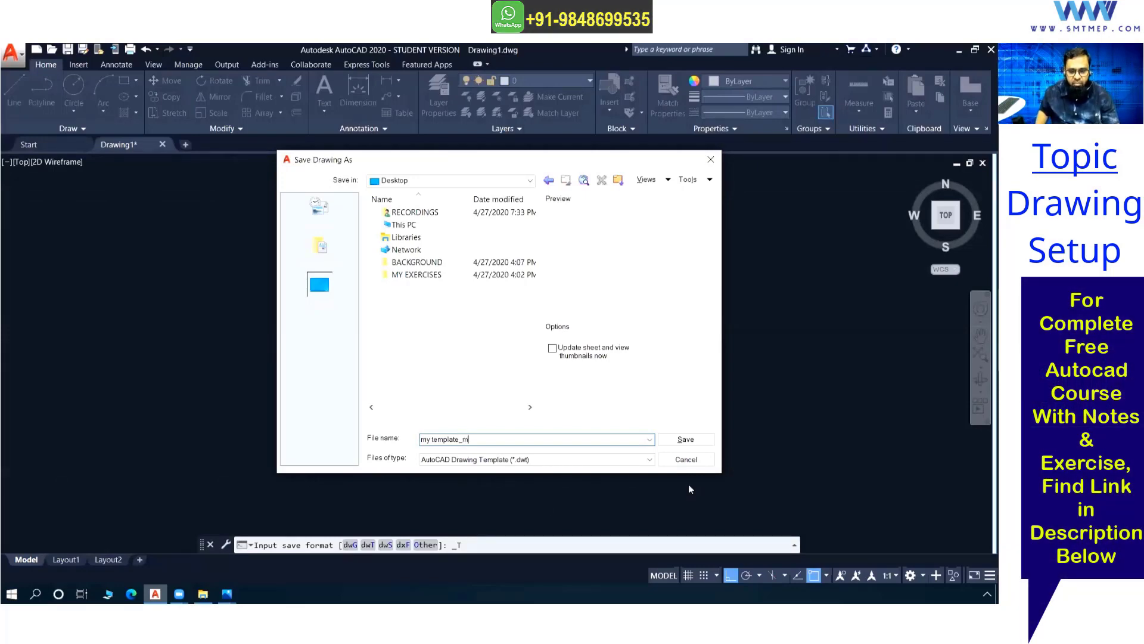
left_click(686, 440)
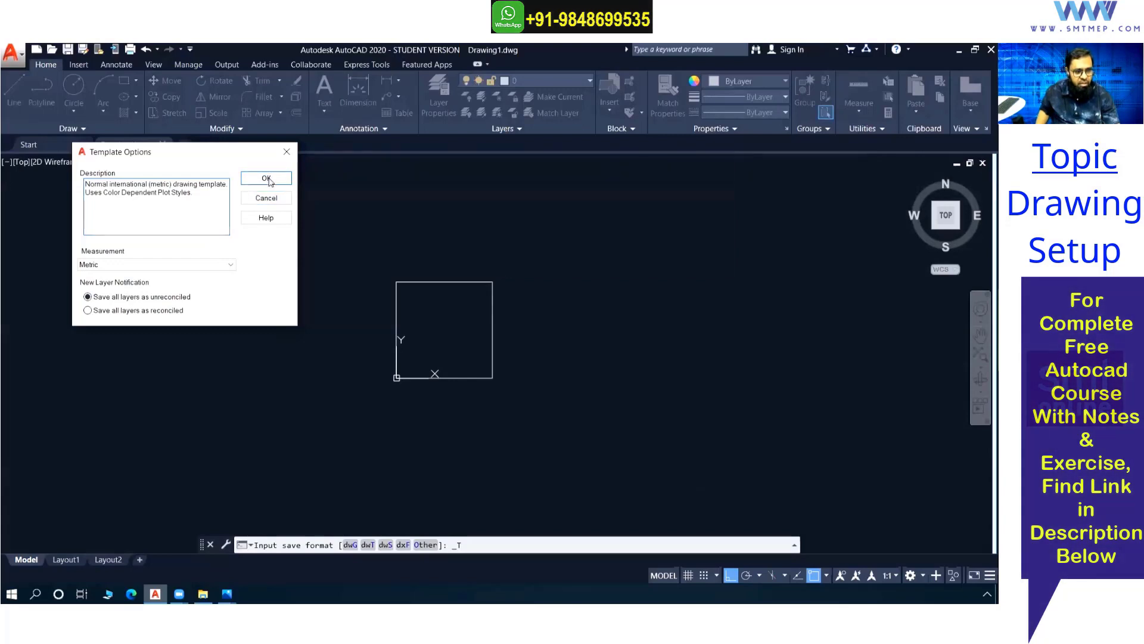
left_click(267, 179)
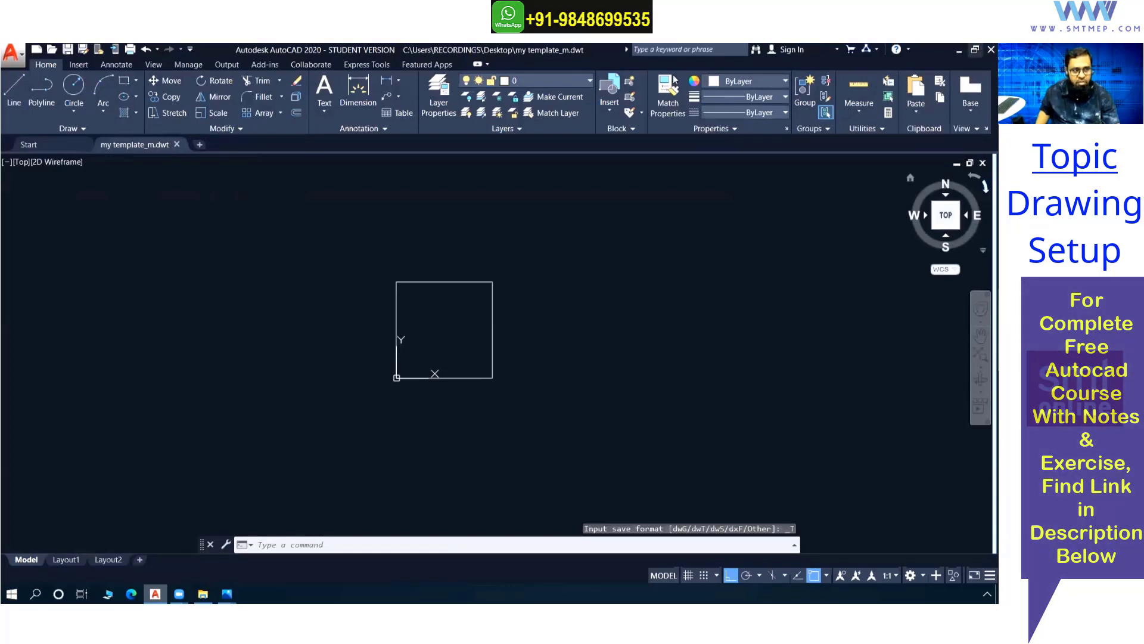
left_click(10, 53)
left_click(37, 393)
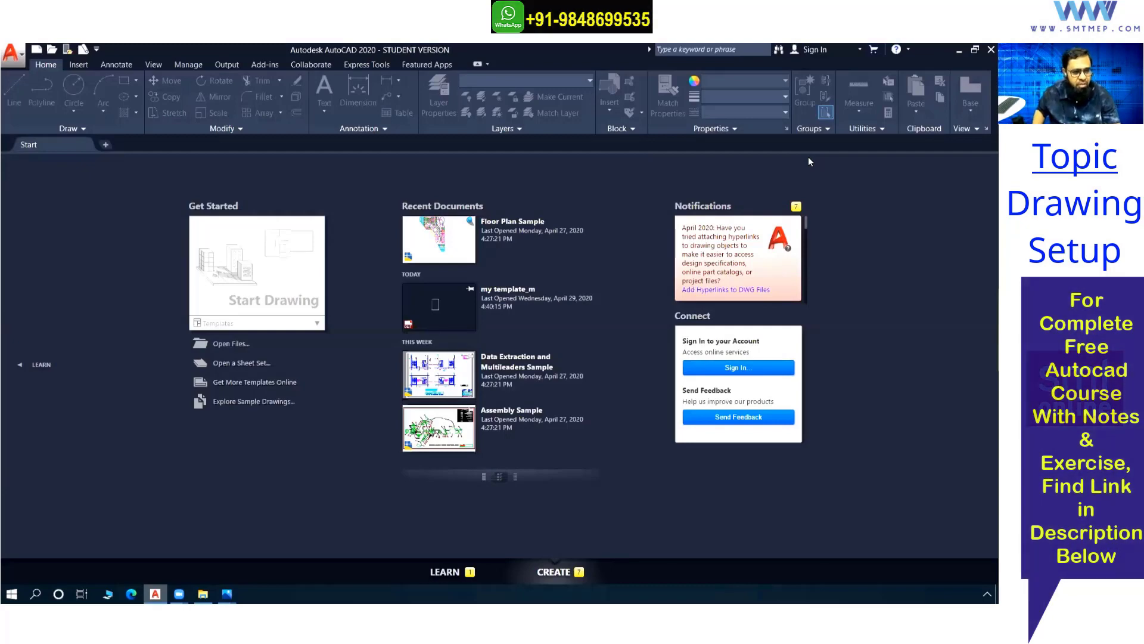
Look through the list of available templates for starting a new drawing
left_click(260, 324)
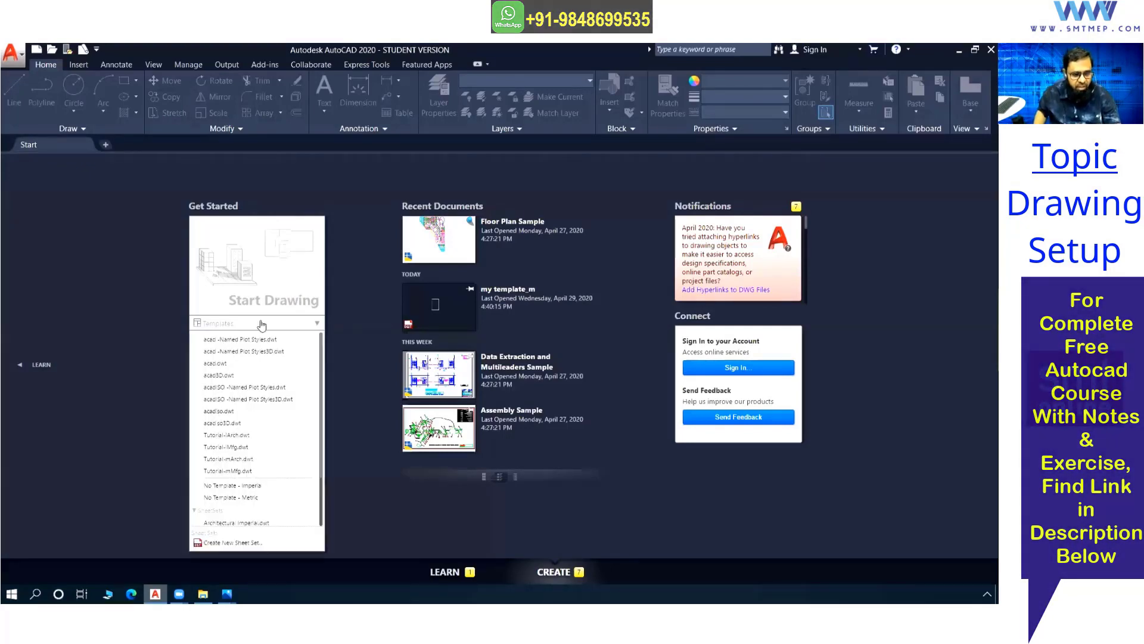
left_click(237, 346)
left_click(231, 343)
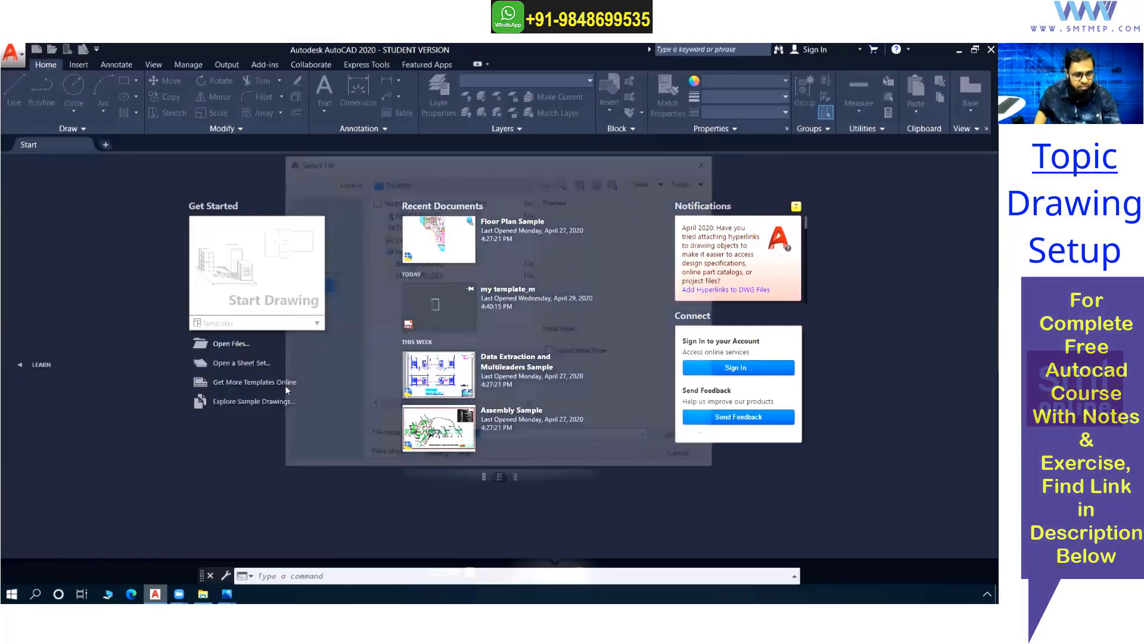
left_click(685, 460)
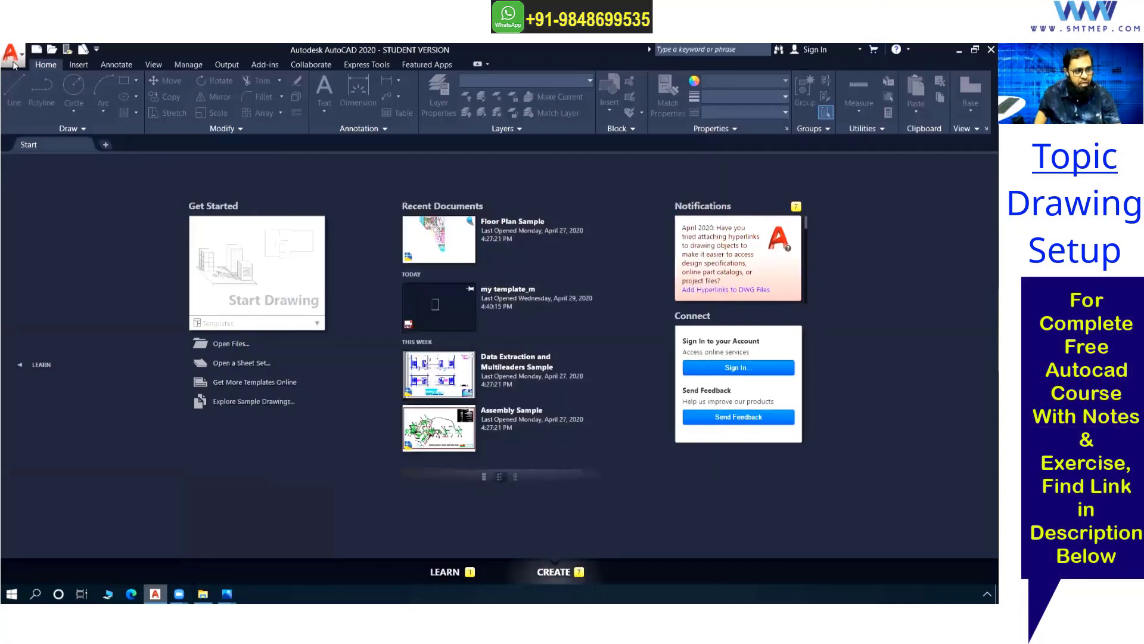
left_click(12, 54)
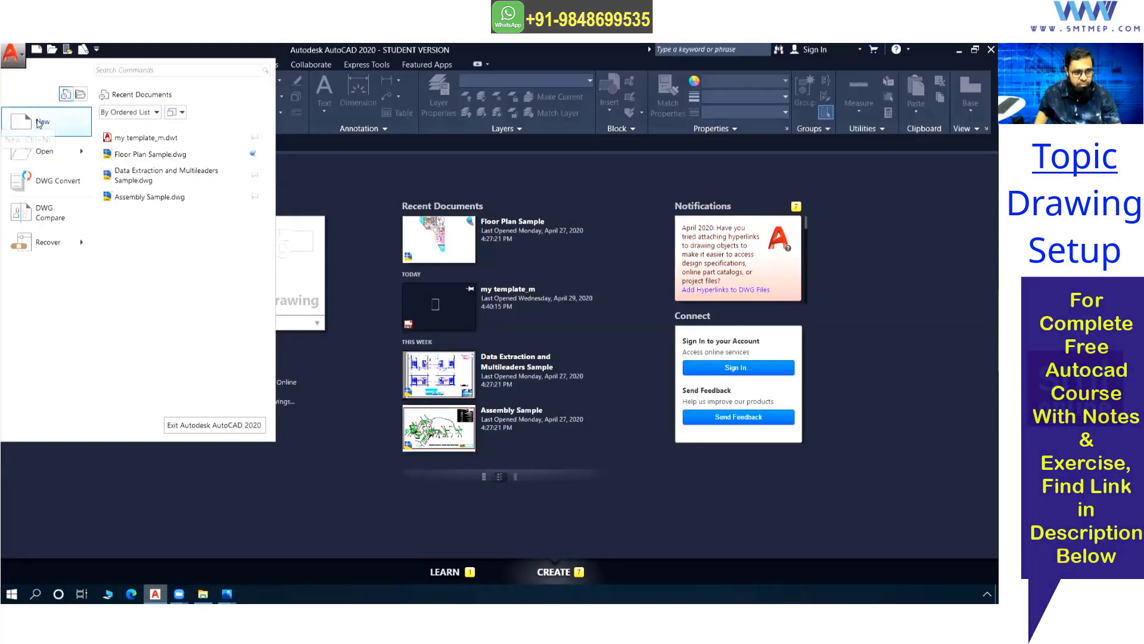
left_click(332, 175)
left_click(264, 326)
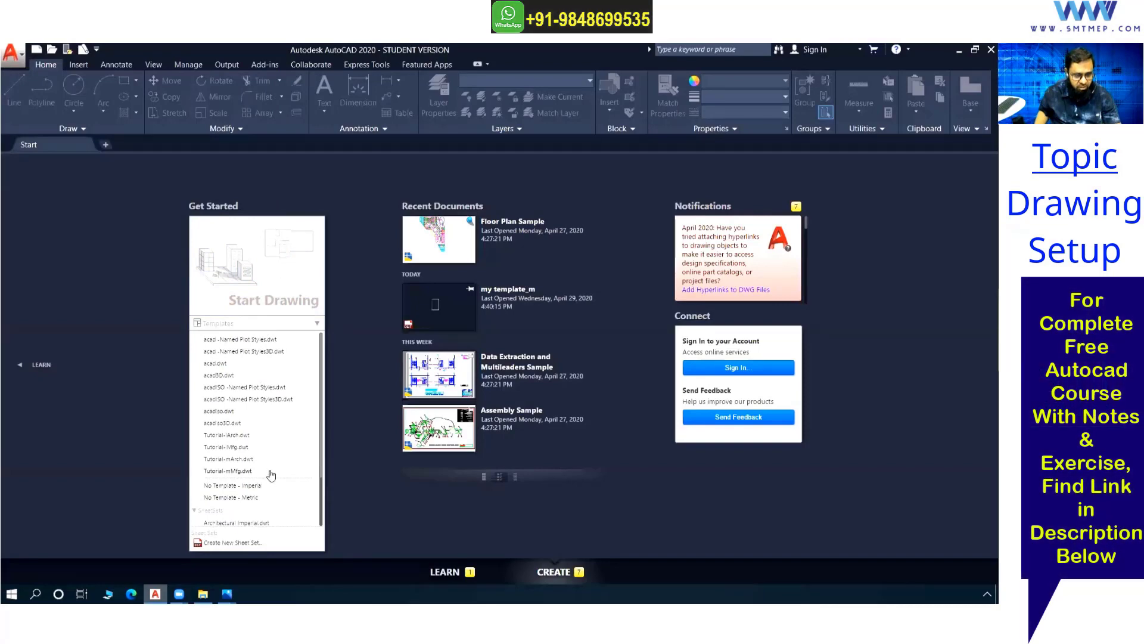
scroll(293, 449, "down", 2)
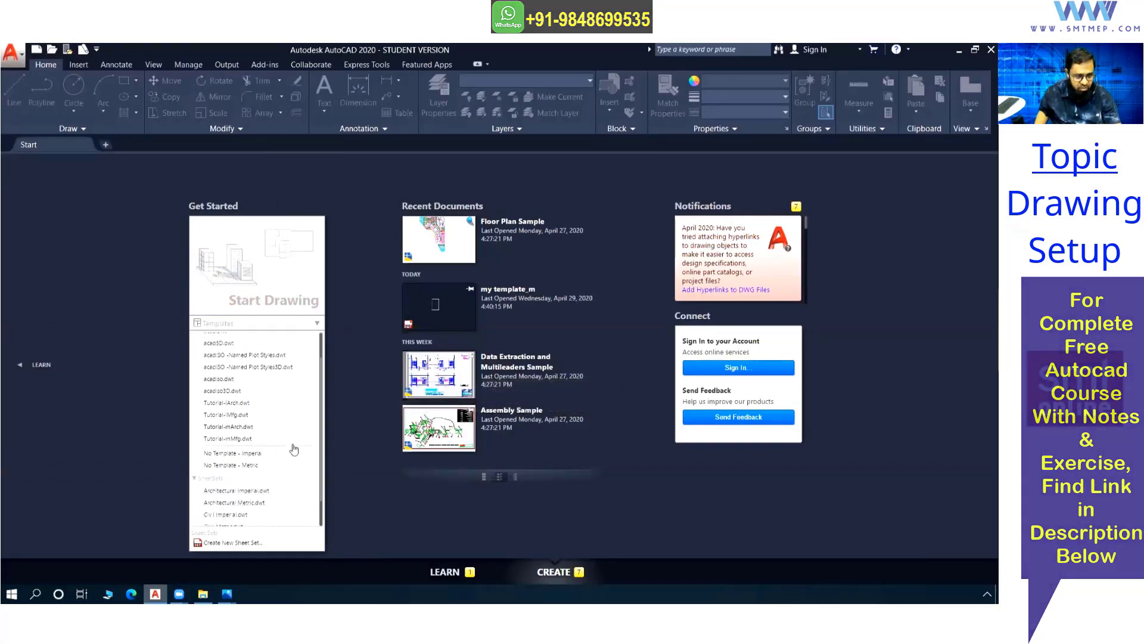
scroll(287, 406, "up", 2)
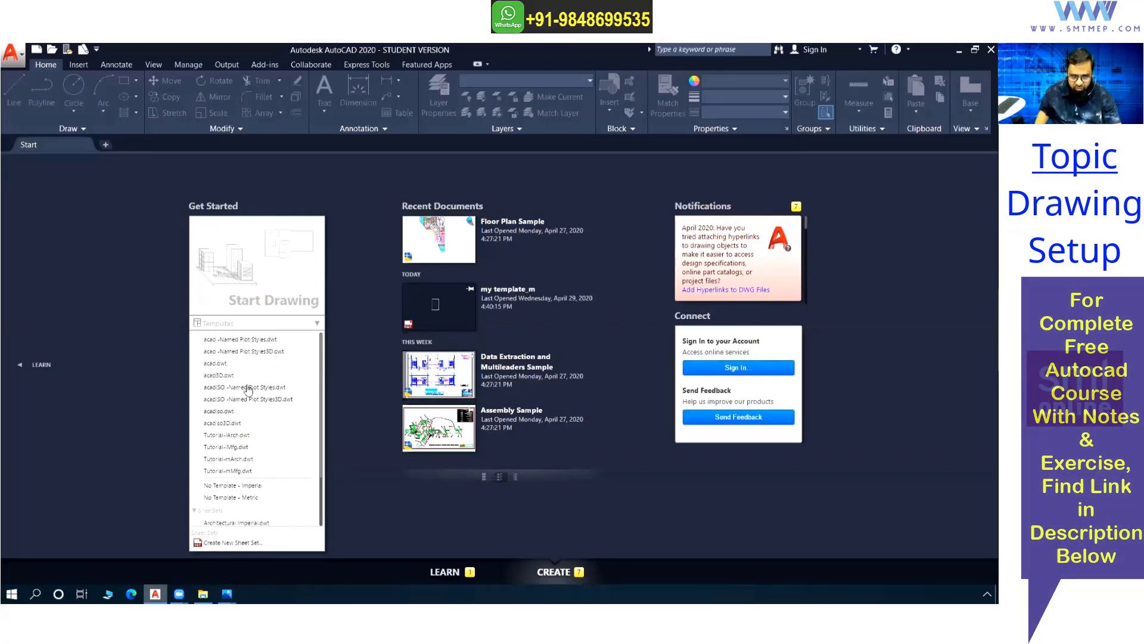
left_click(345, 364)
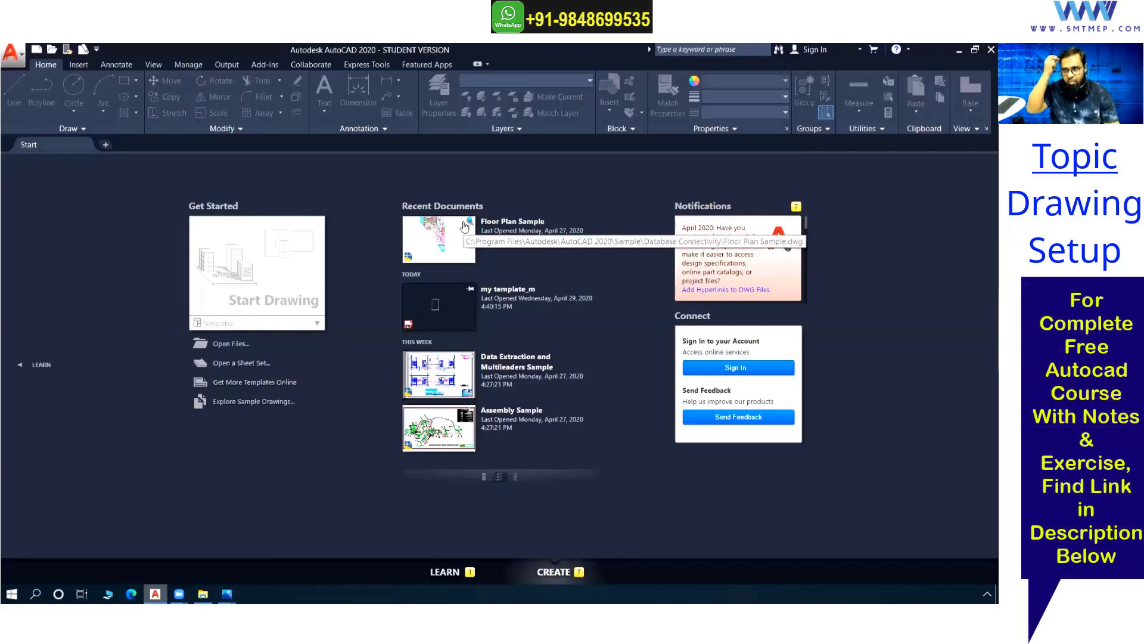
Start a new drawing from the my template_m template stored on the Desktop
left_click(11, 54)
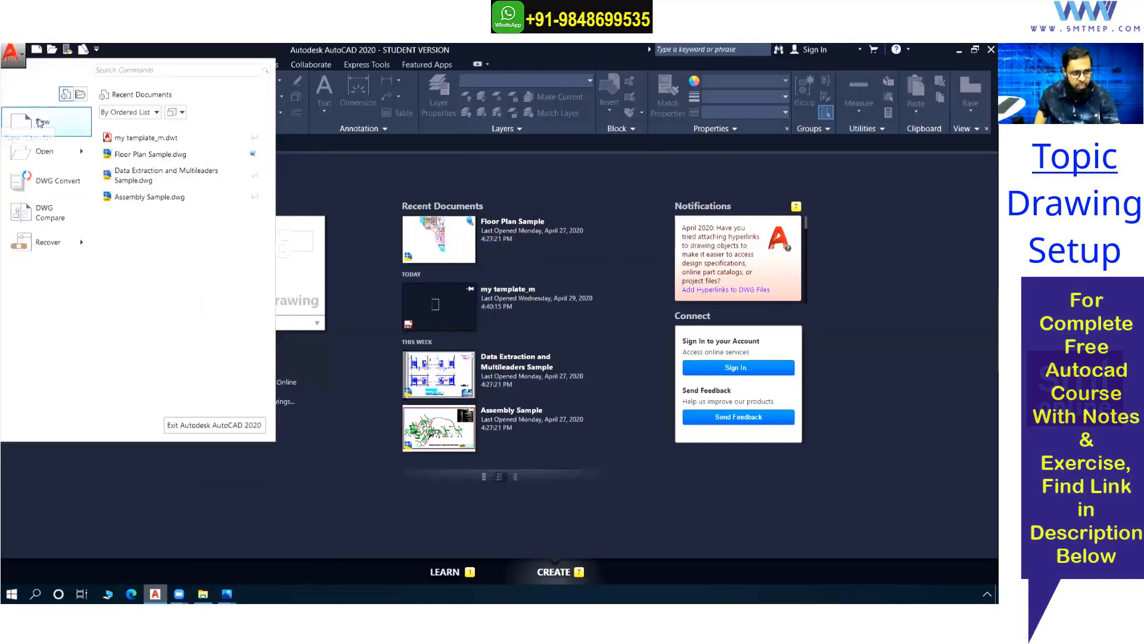
key("Escape")
key("ctrl+n")
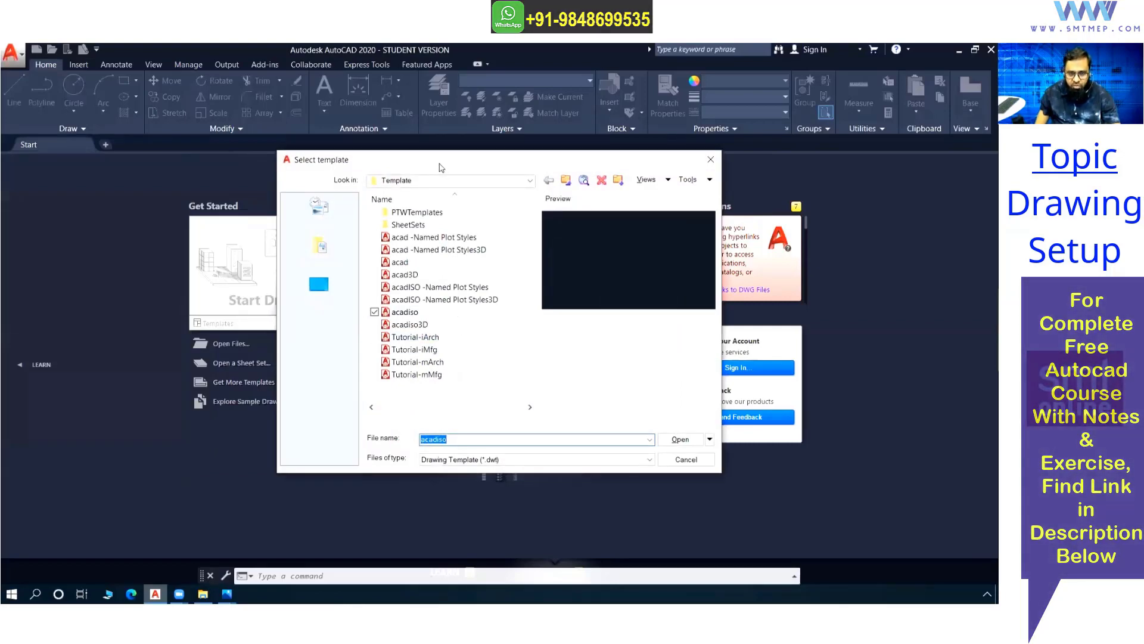
left_click_drag(441, 167, 389, 174)
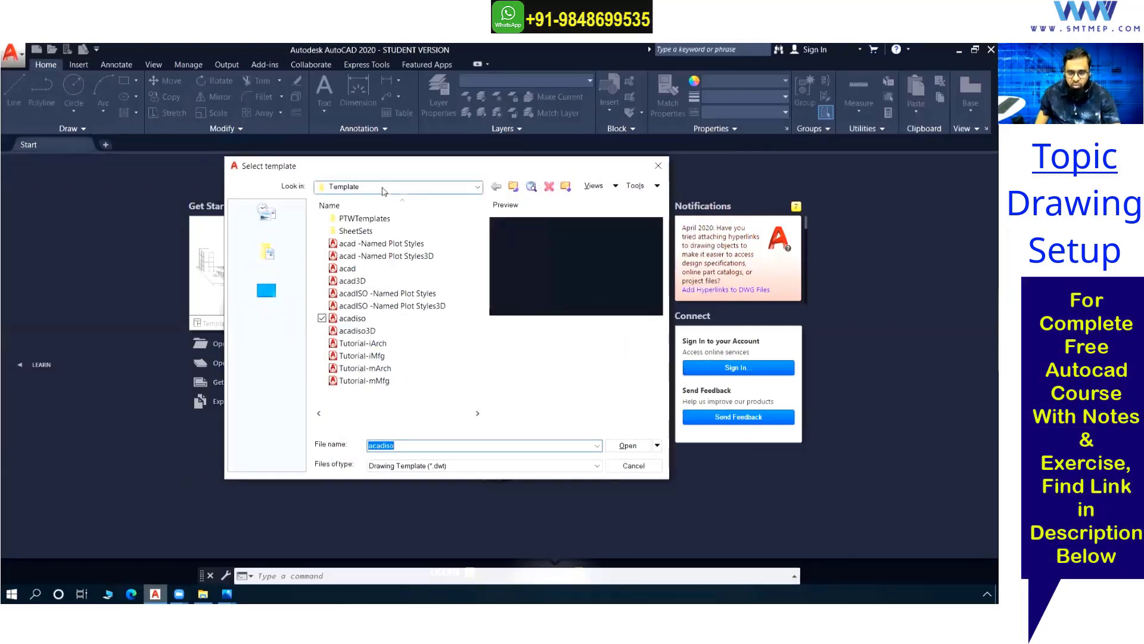
left_click(384, 191)
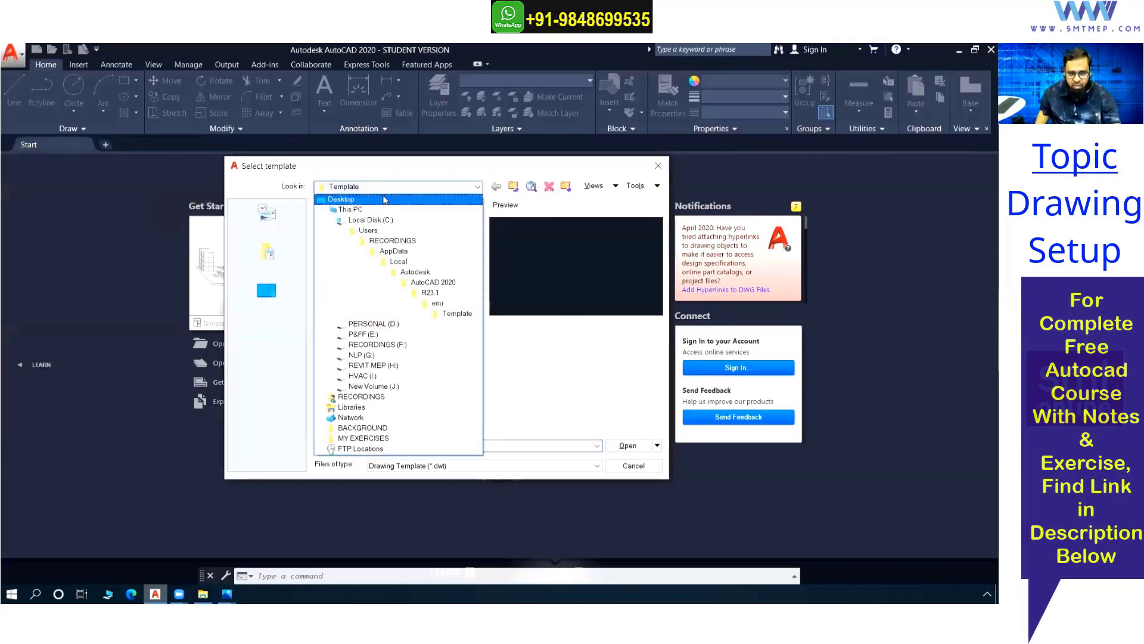
left_click(383, 199)
left_click(388, 295)
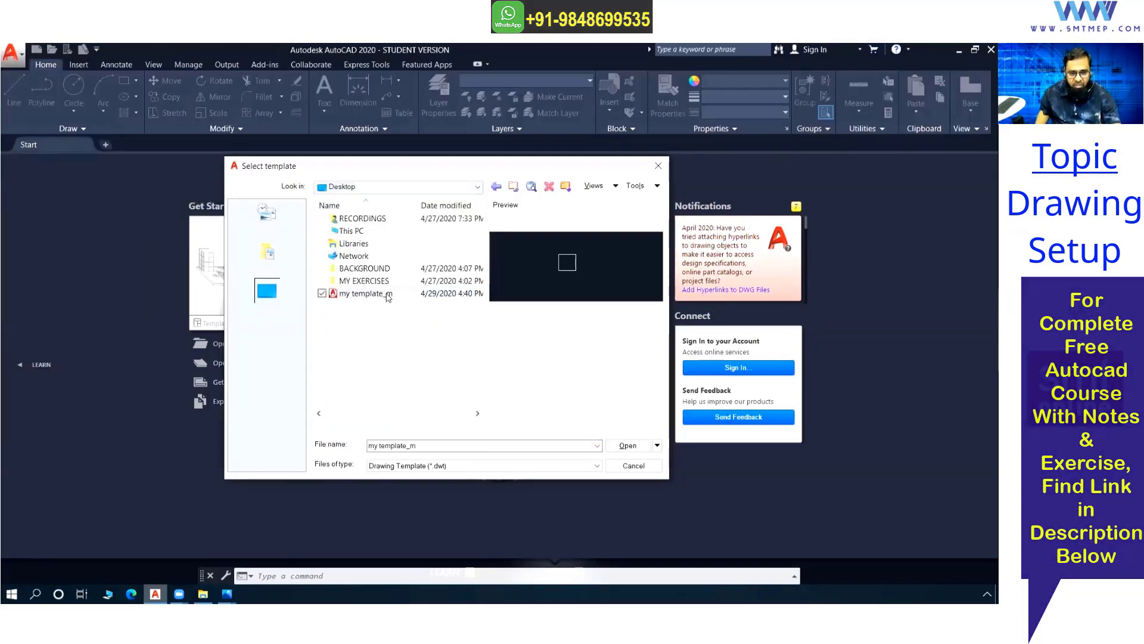
left_click(628, 446)
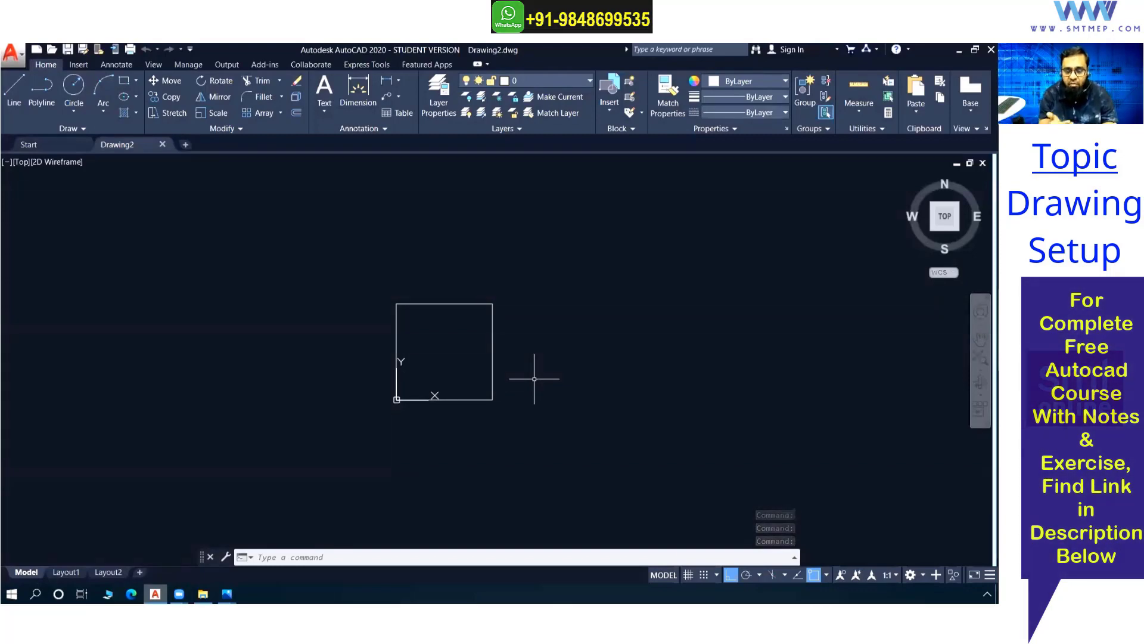
Check the length, angle and insertion scale units of the new drawing without changing them
type("UN")
key("Return")
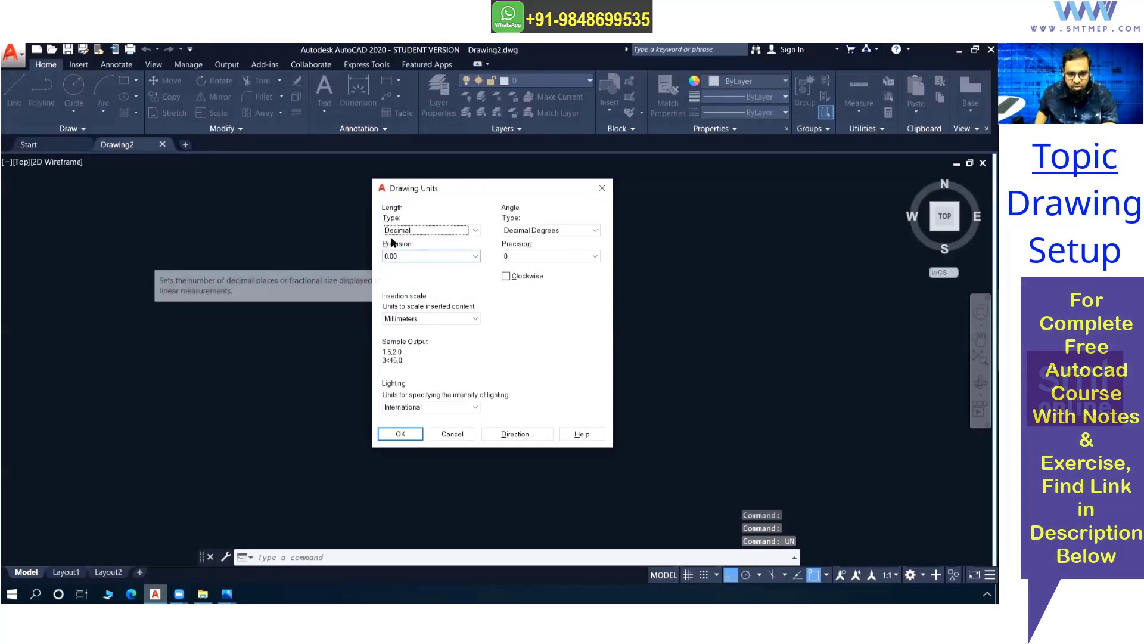
left_click(442, 434)
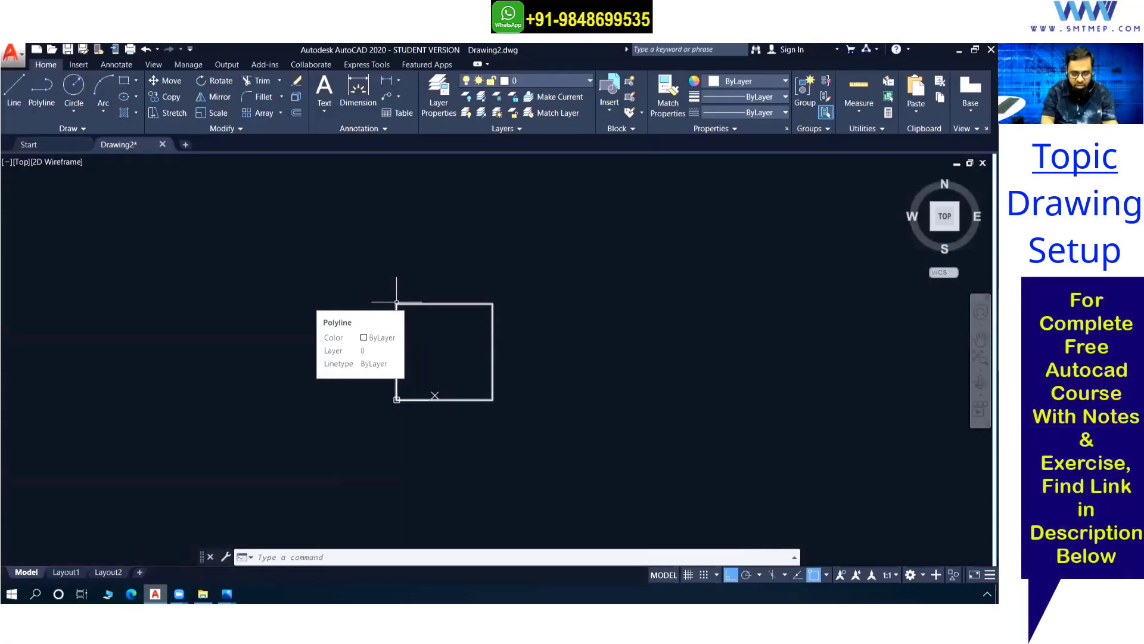
Check the lower left and upper right corners of the new drawing's model space limits
type("LIMITS")
key("Return")
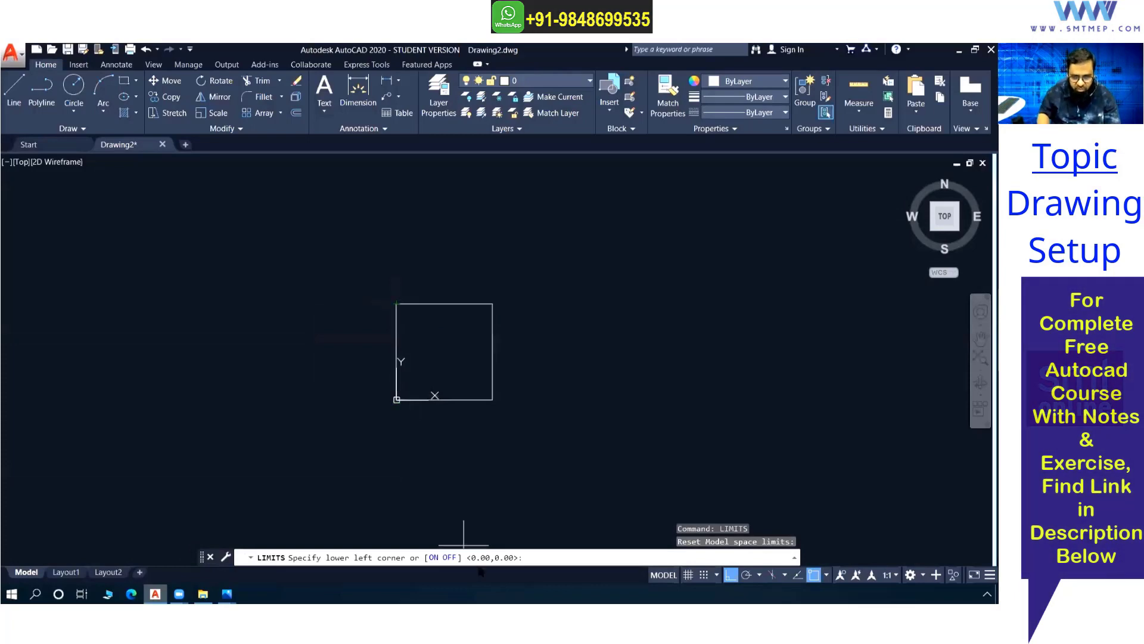
key("Return")
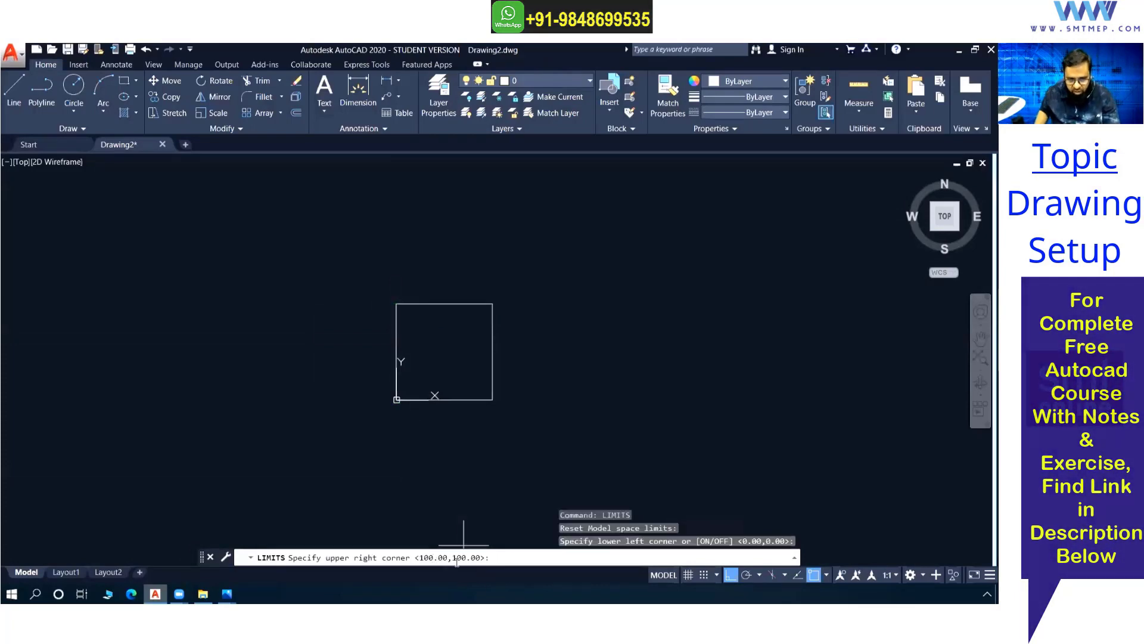
key("Escape")
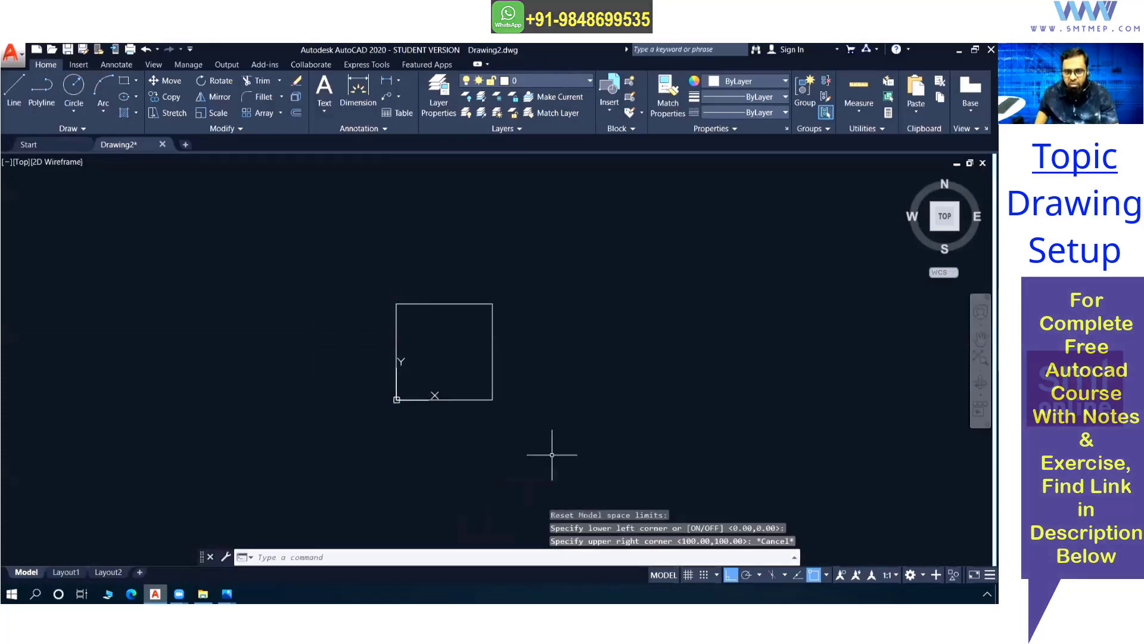
key("Escape")
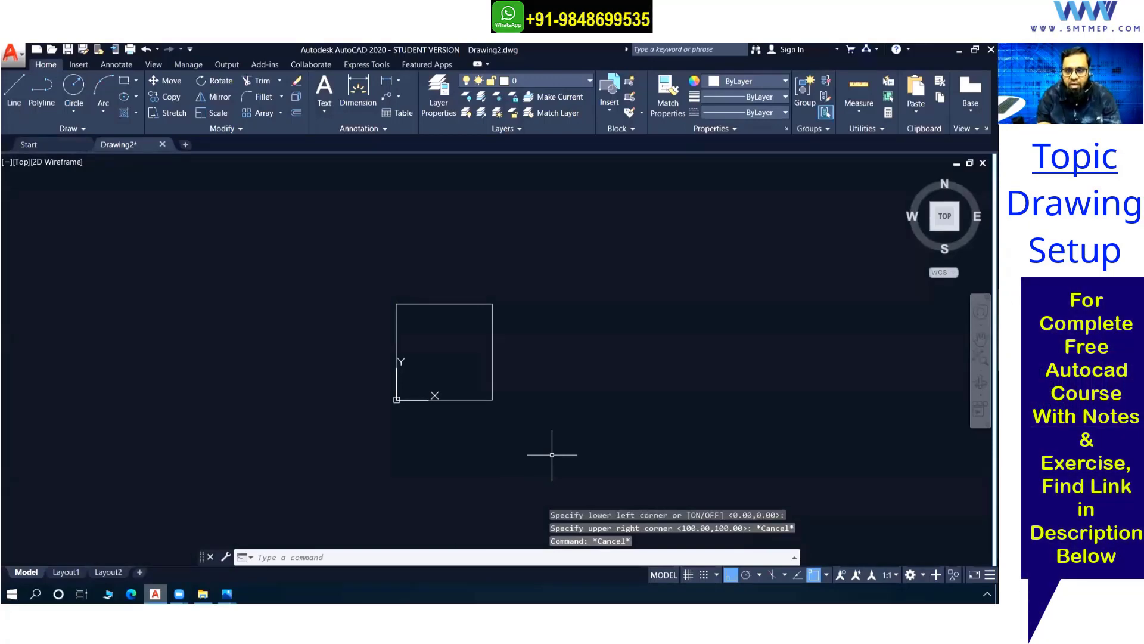